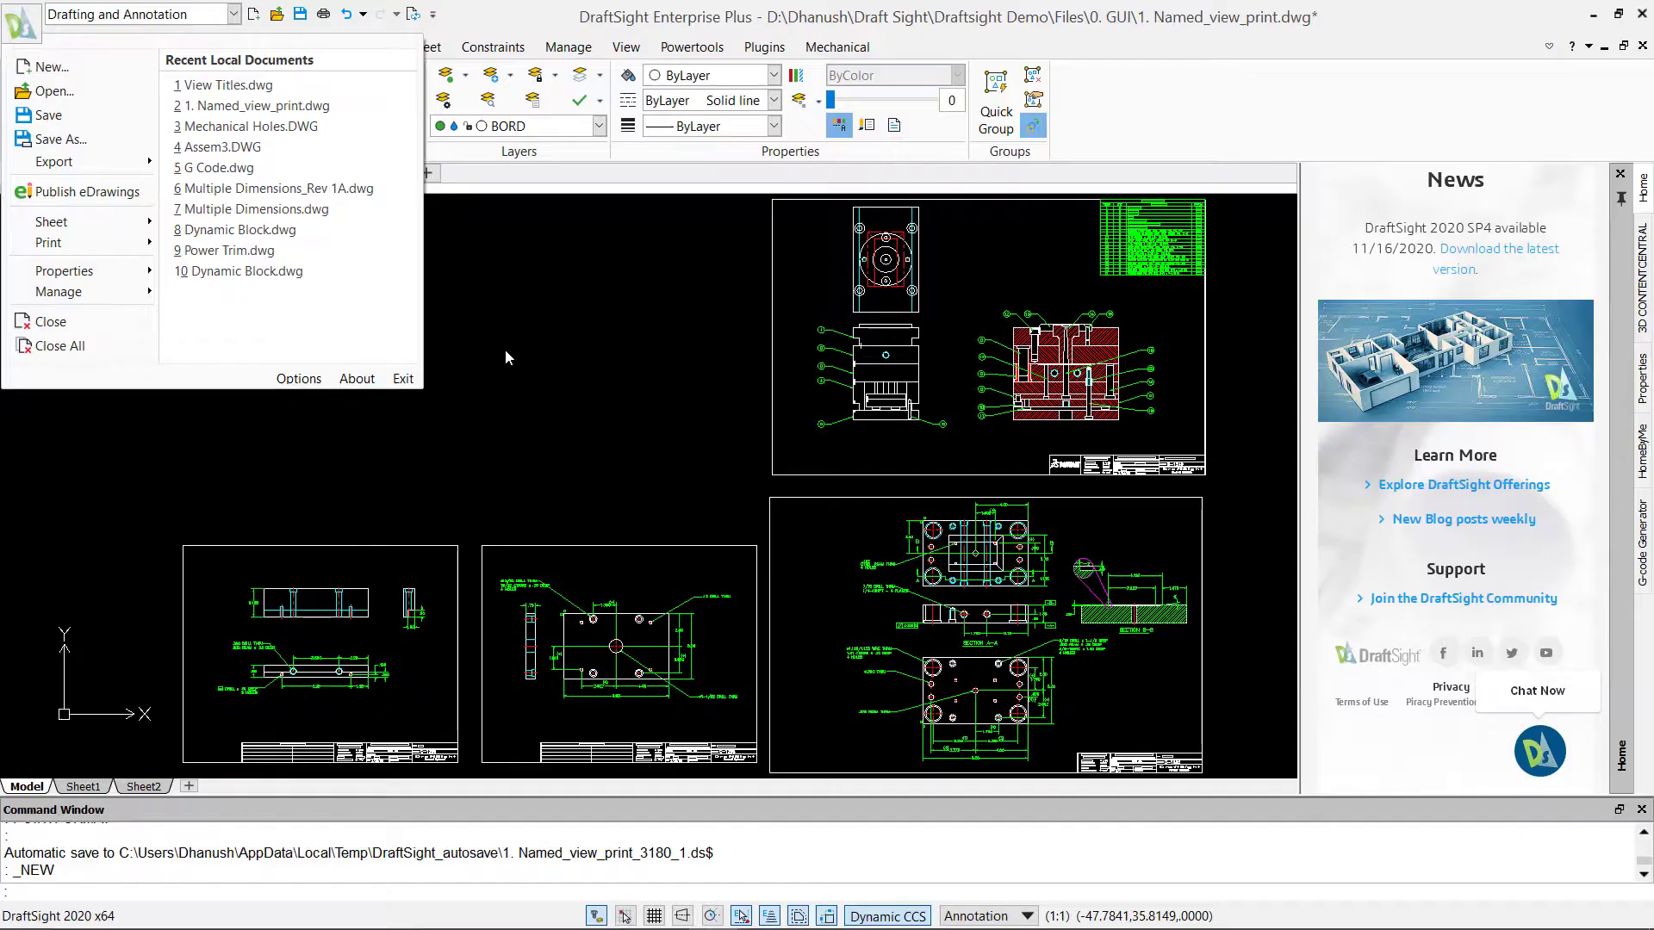
Examine the available workspaces, keeping Drafting and Annotation, and the commands offered for the Quick Access Toolbar.
click(972, 671)
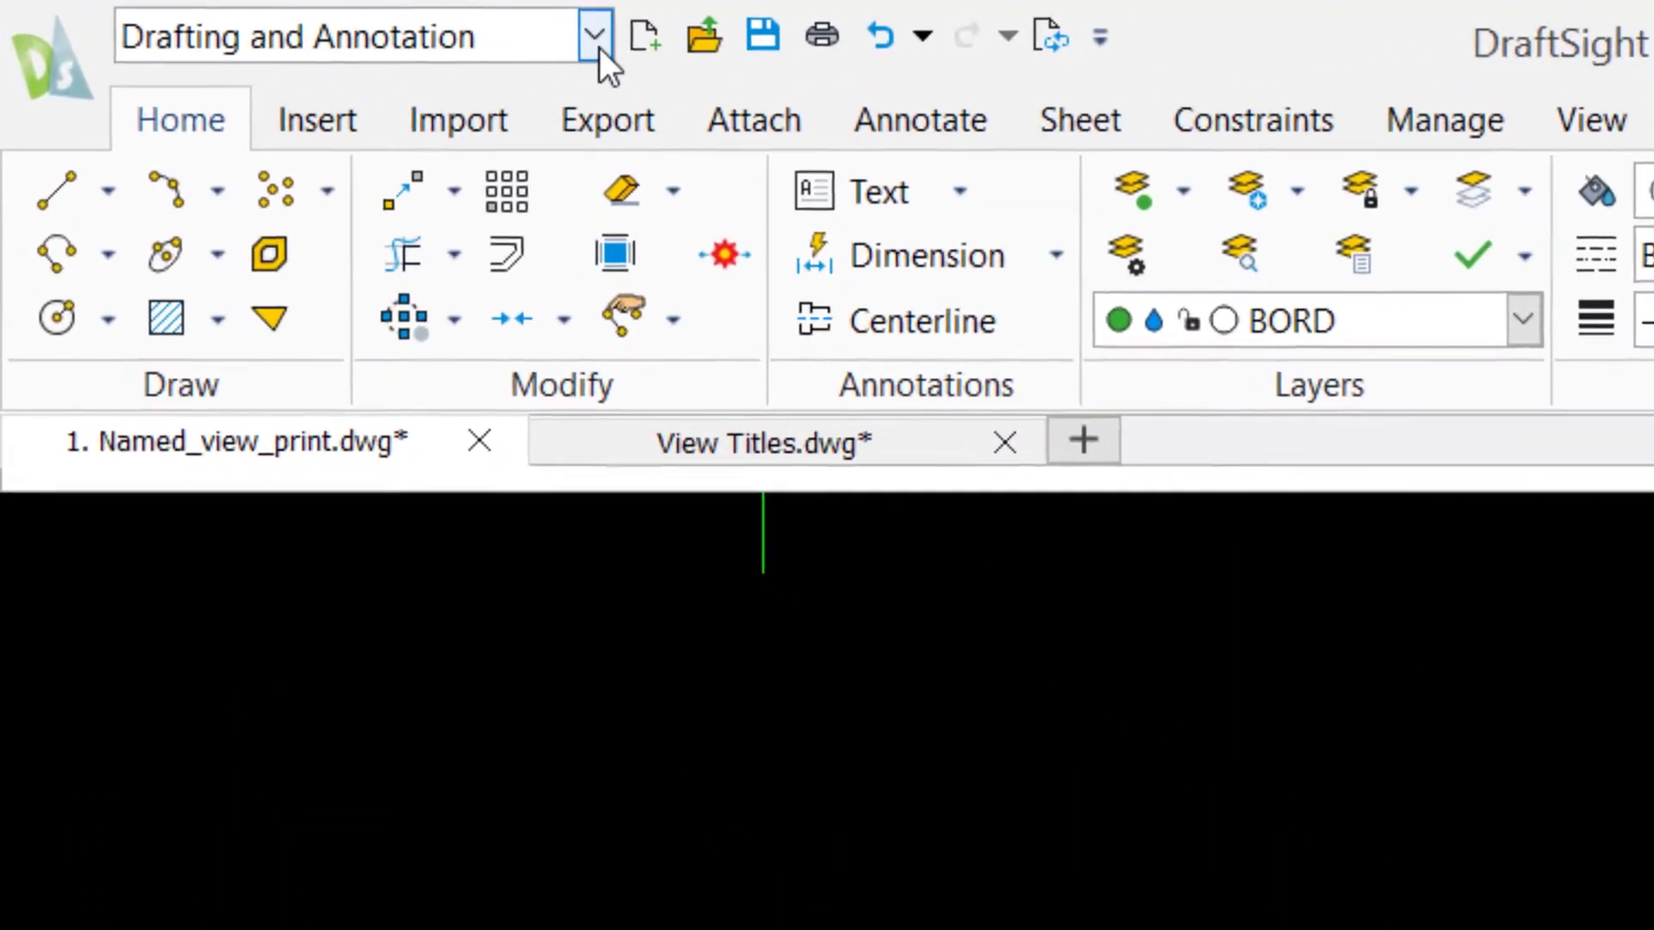
click(539, 35)
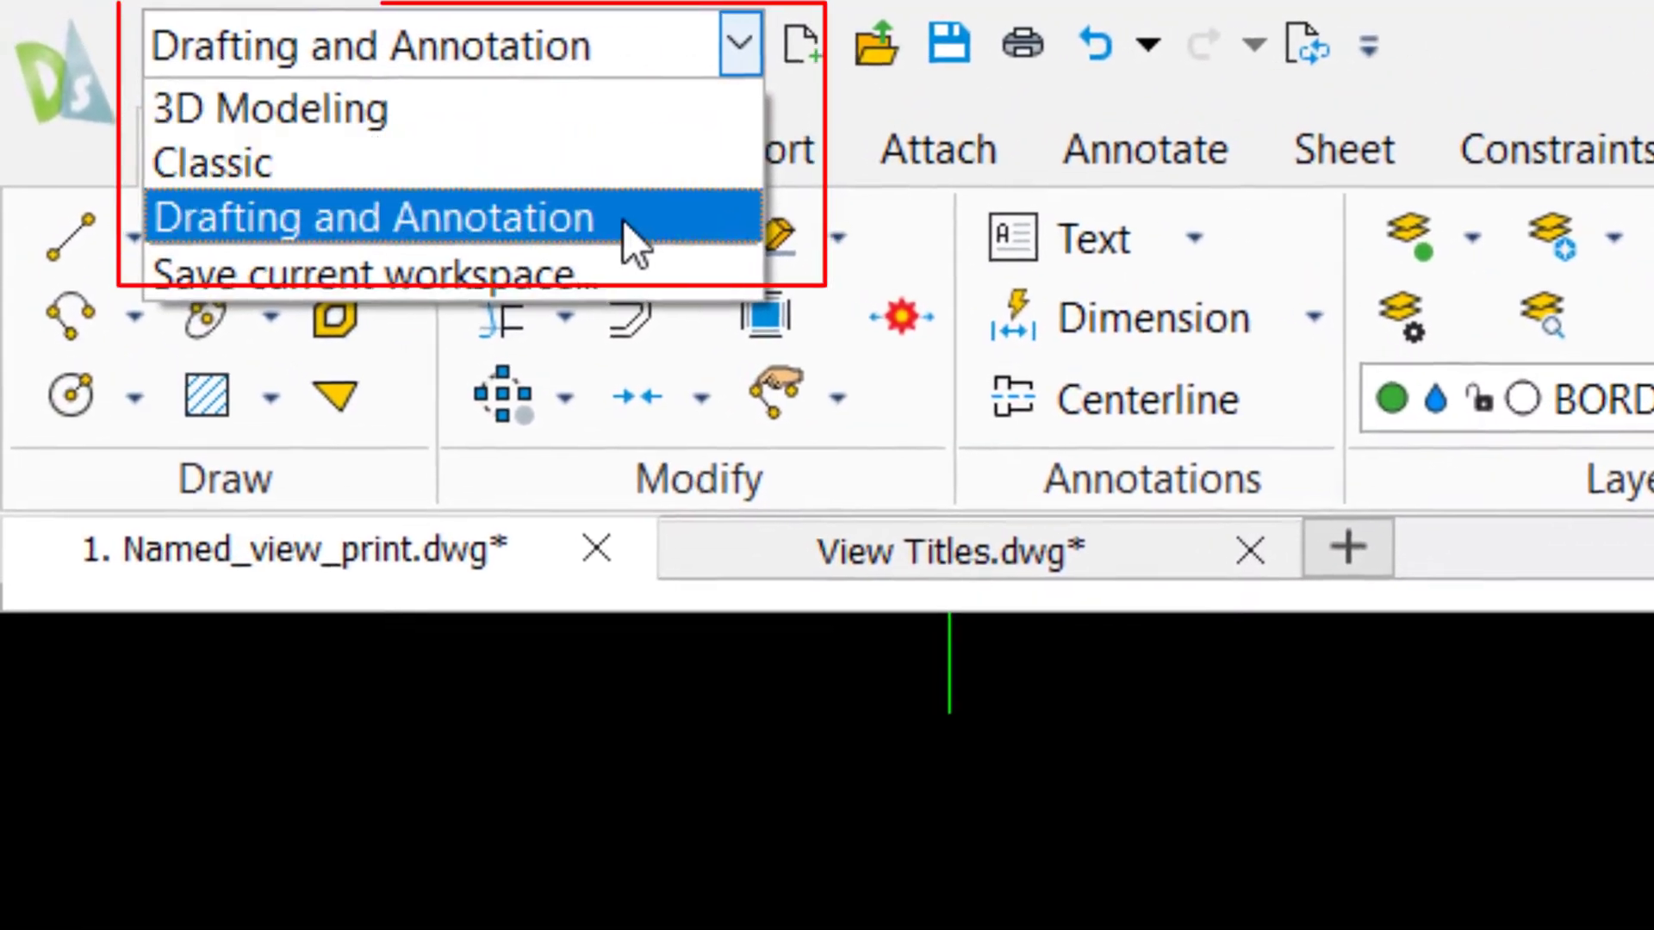
click(657, 183)
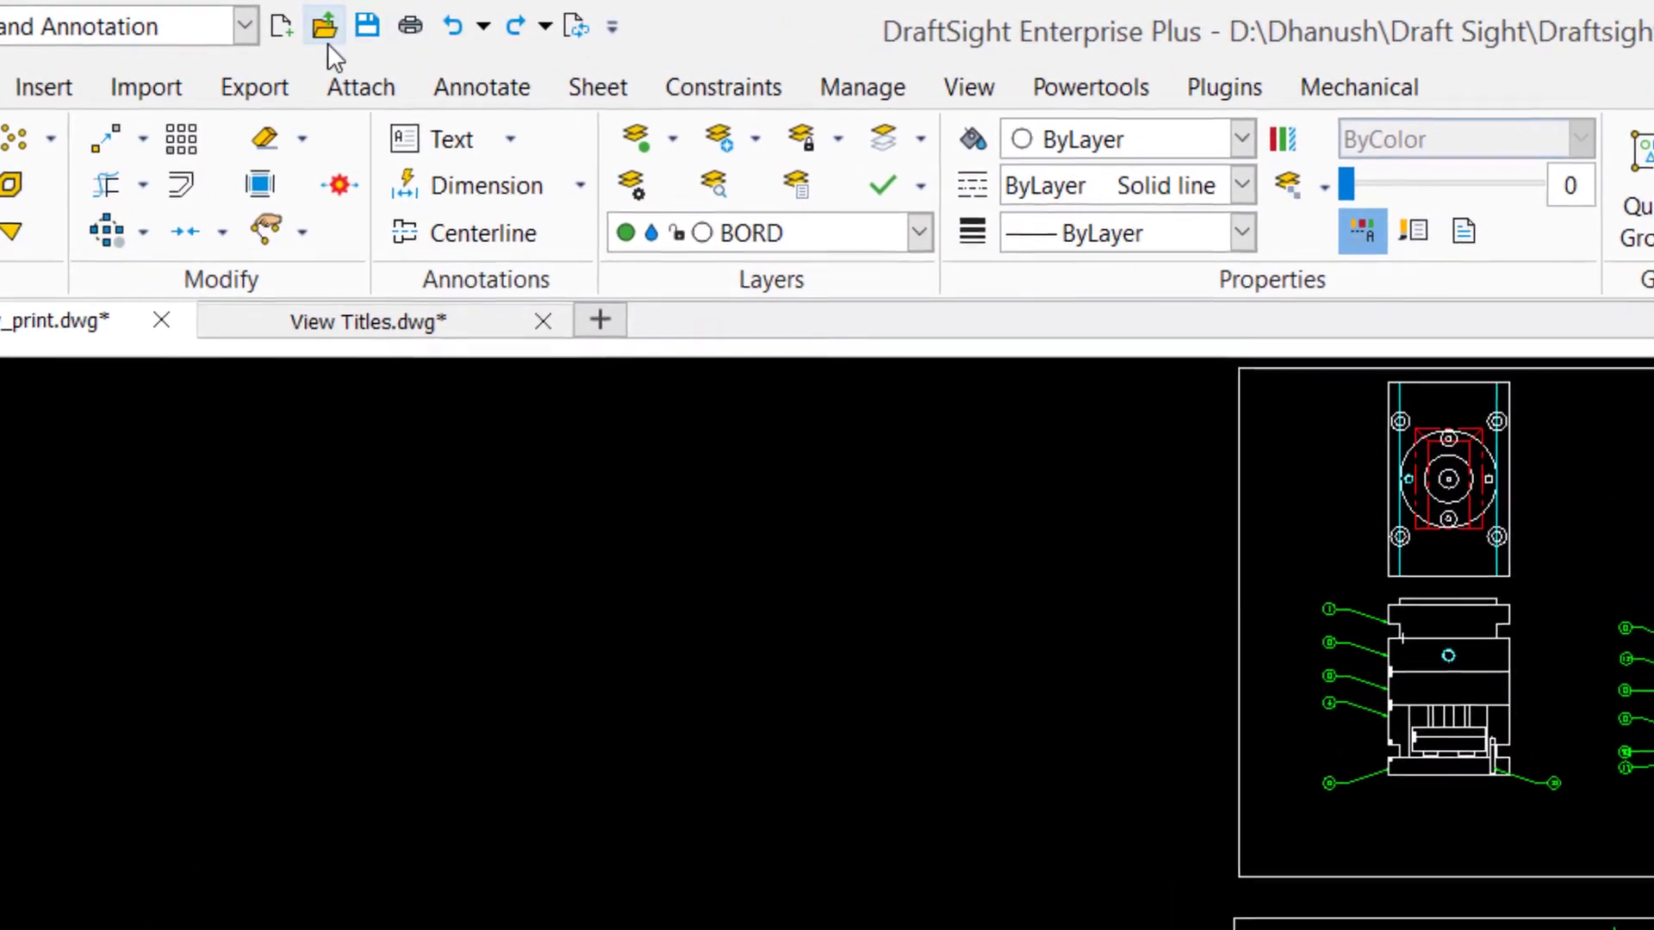
click(612, 27)
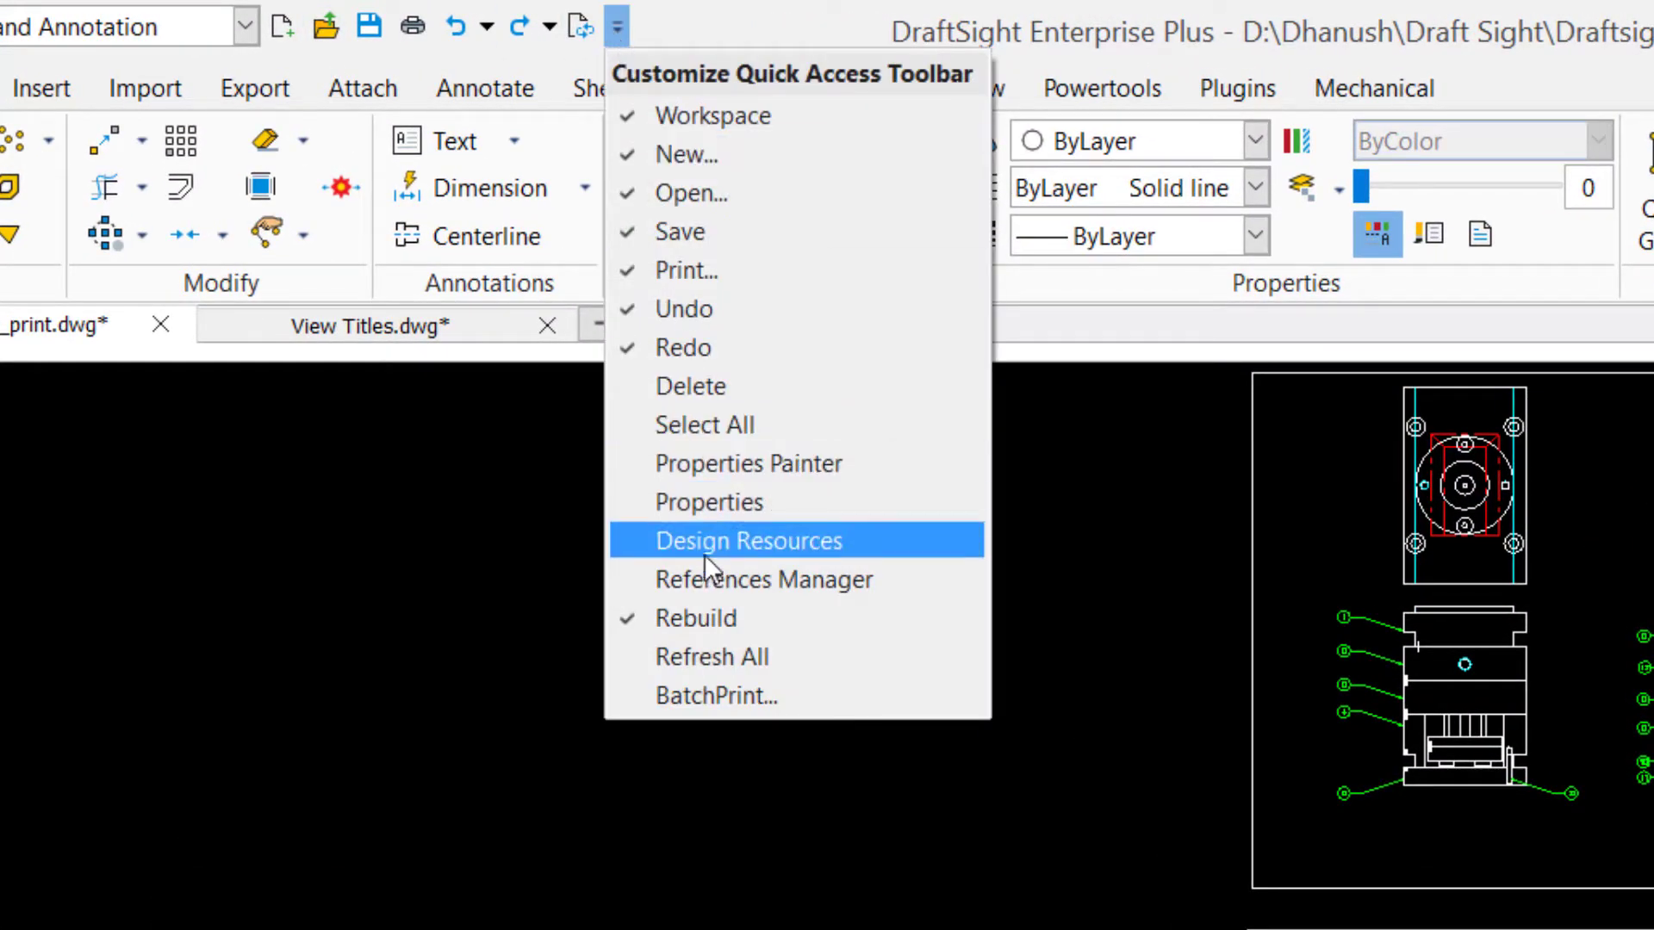
click(679, 26)
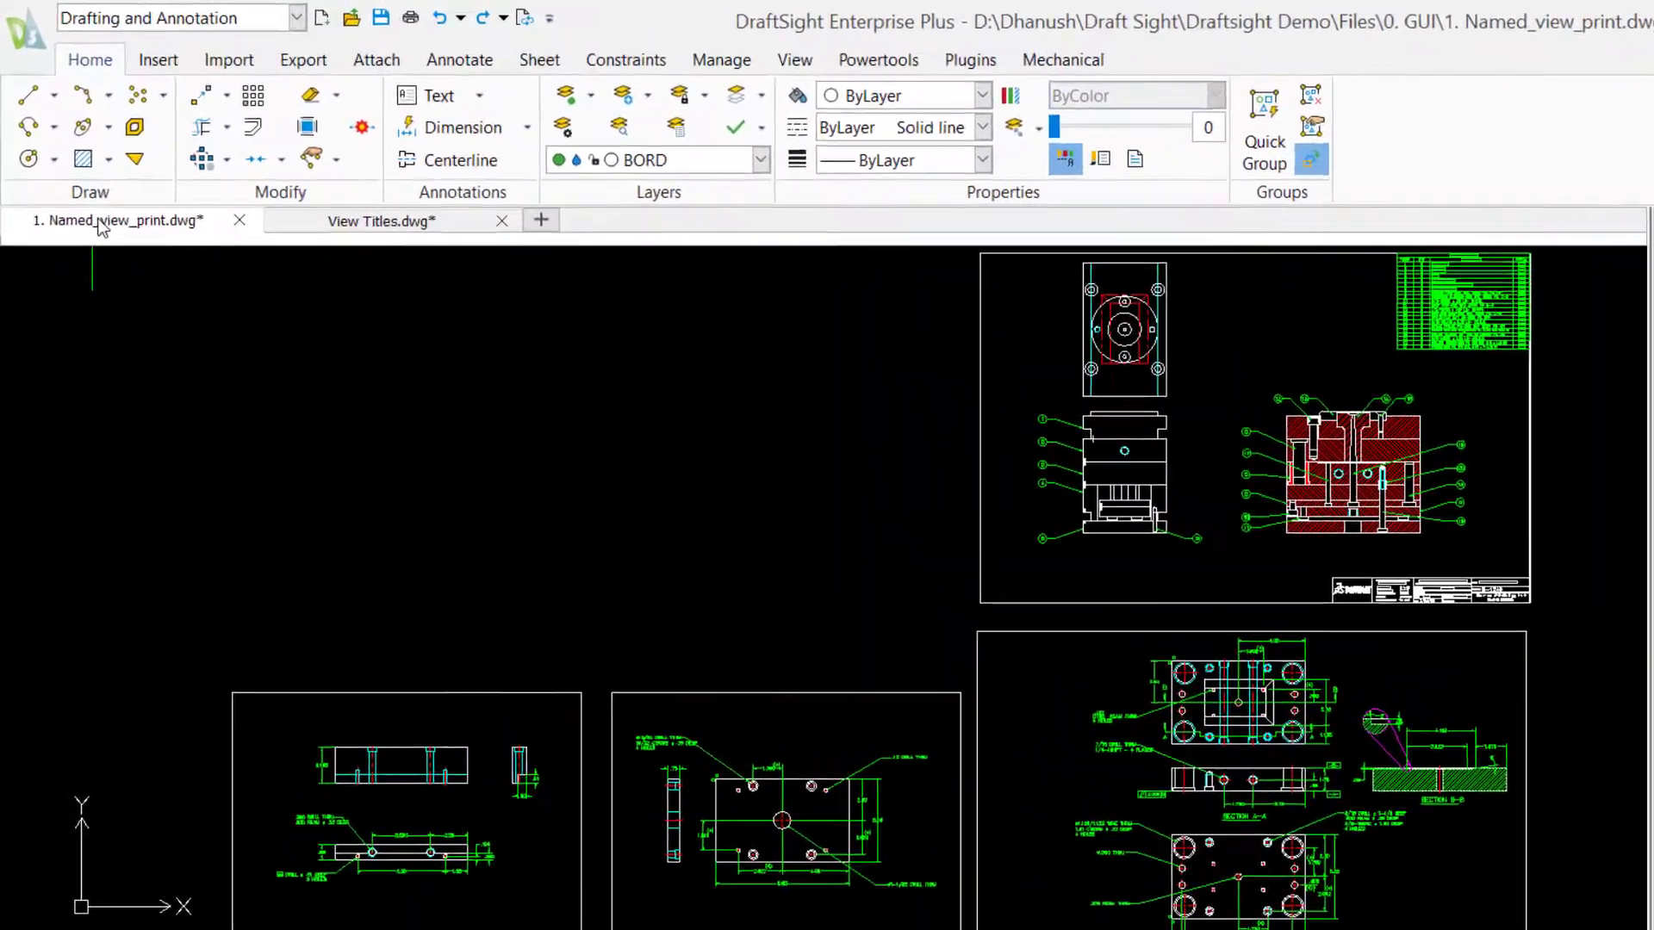
View the Sheet1 and Sheet2 layouts of the named view drawing and return to model space.
mouse_move(83, 184)
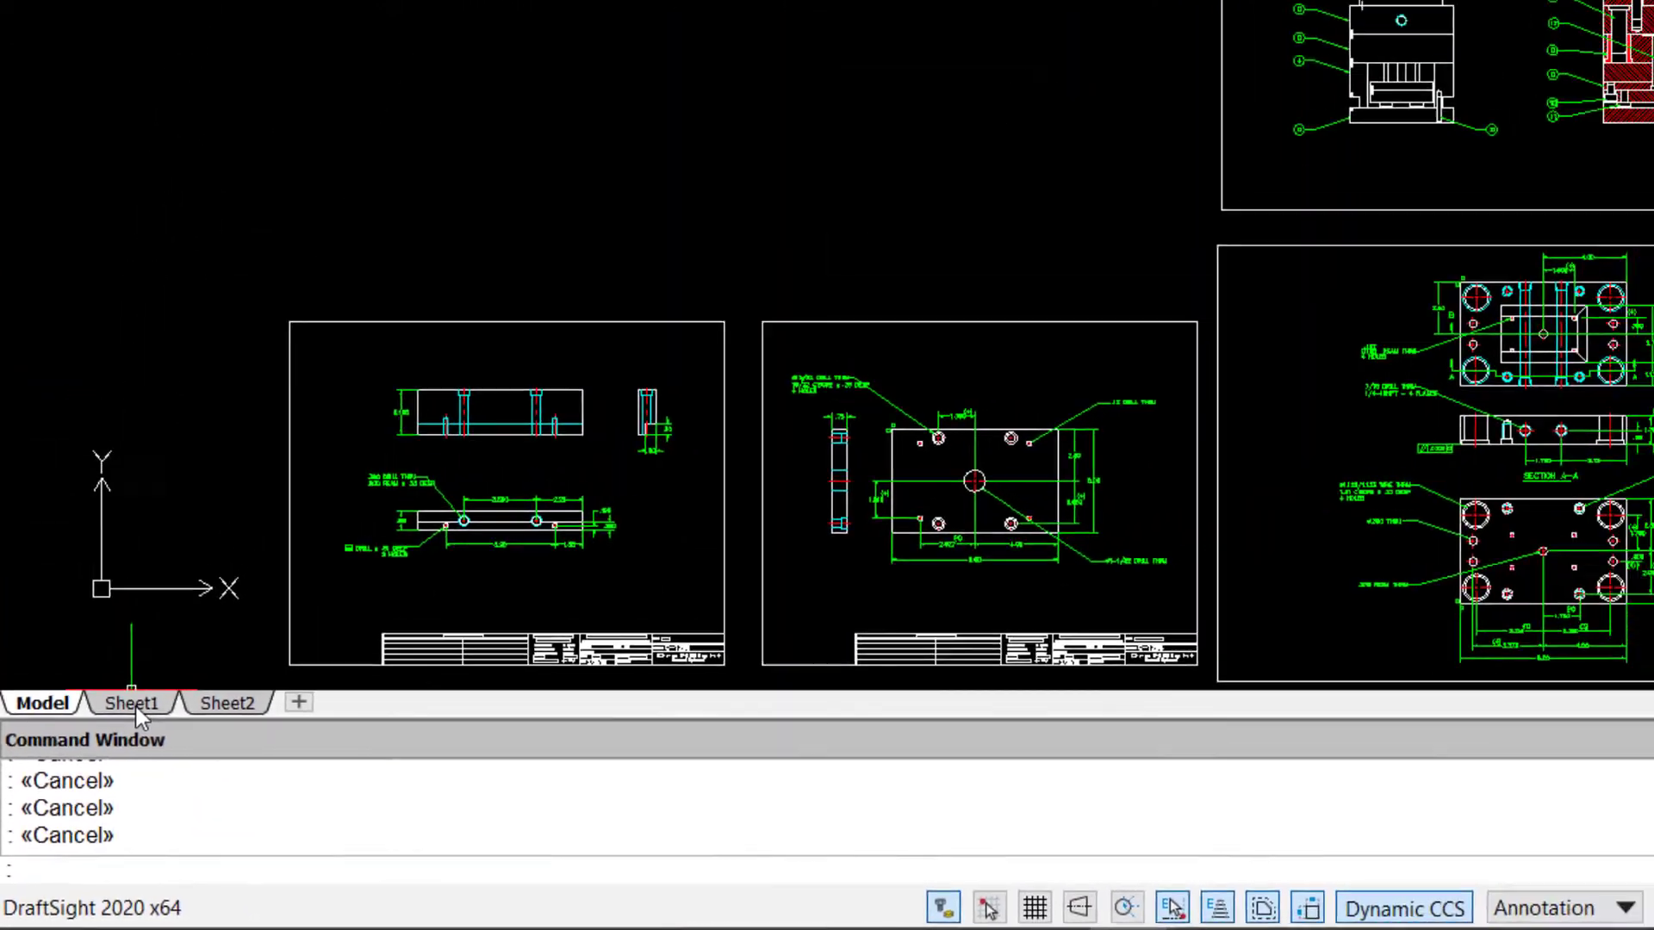
click(108, 746)
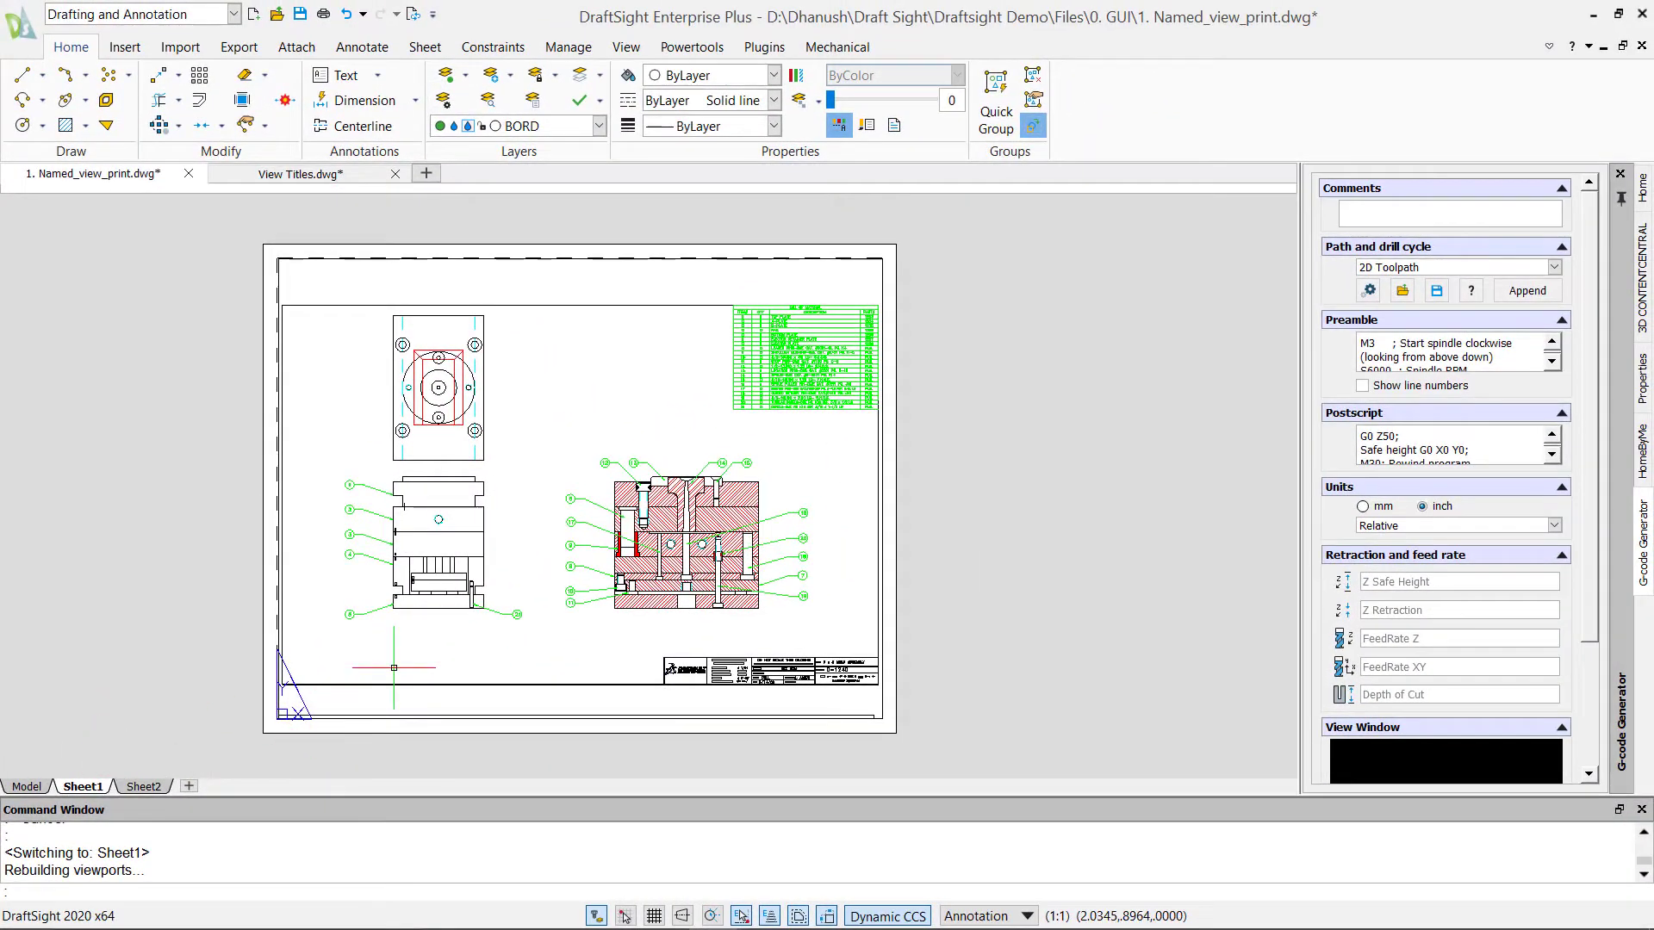
click(143, 786)
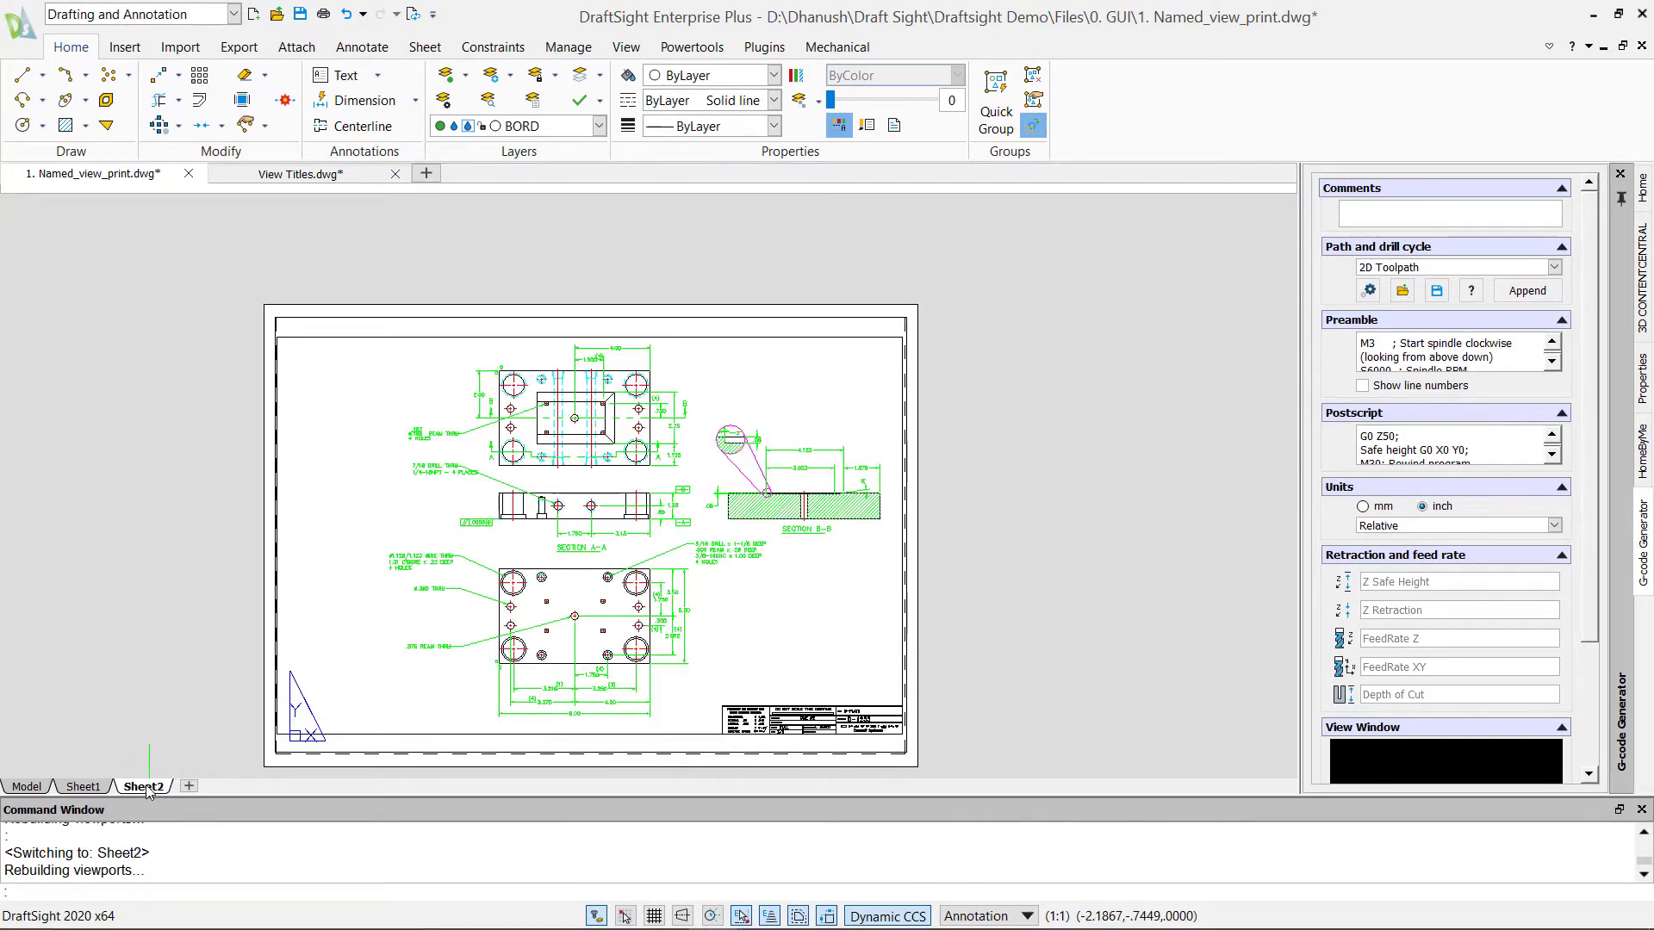
click(26, 786)
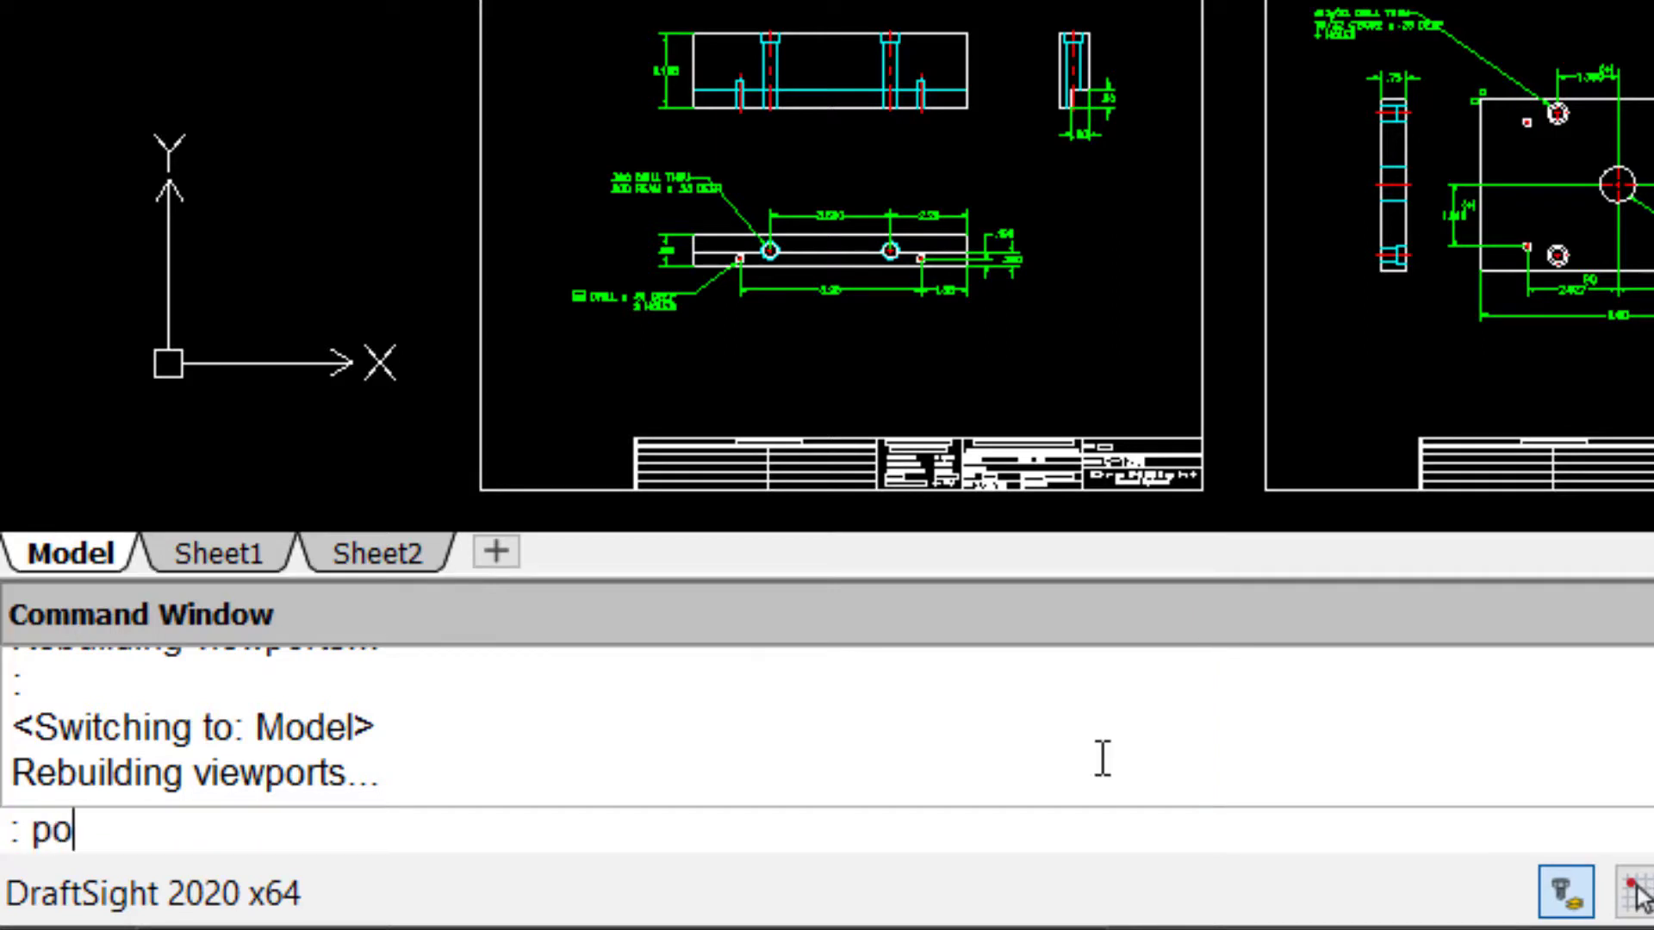
text(i)
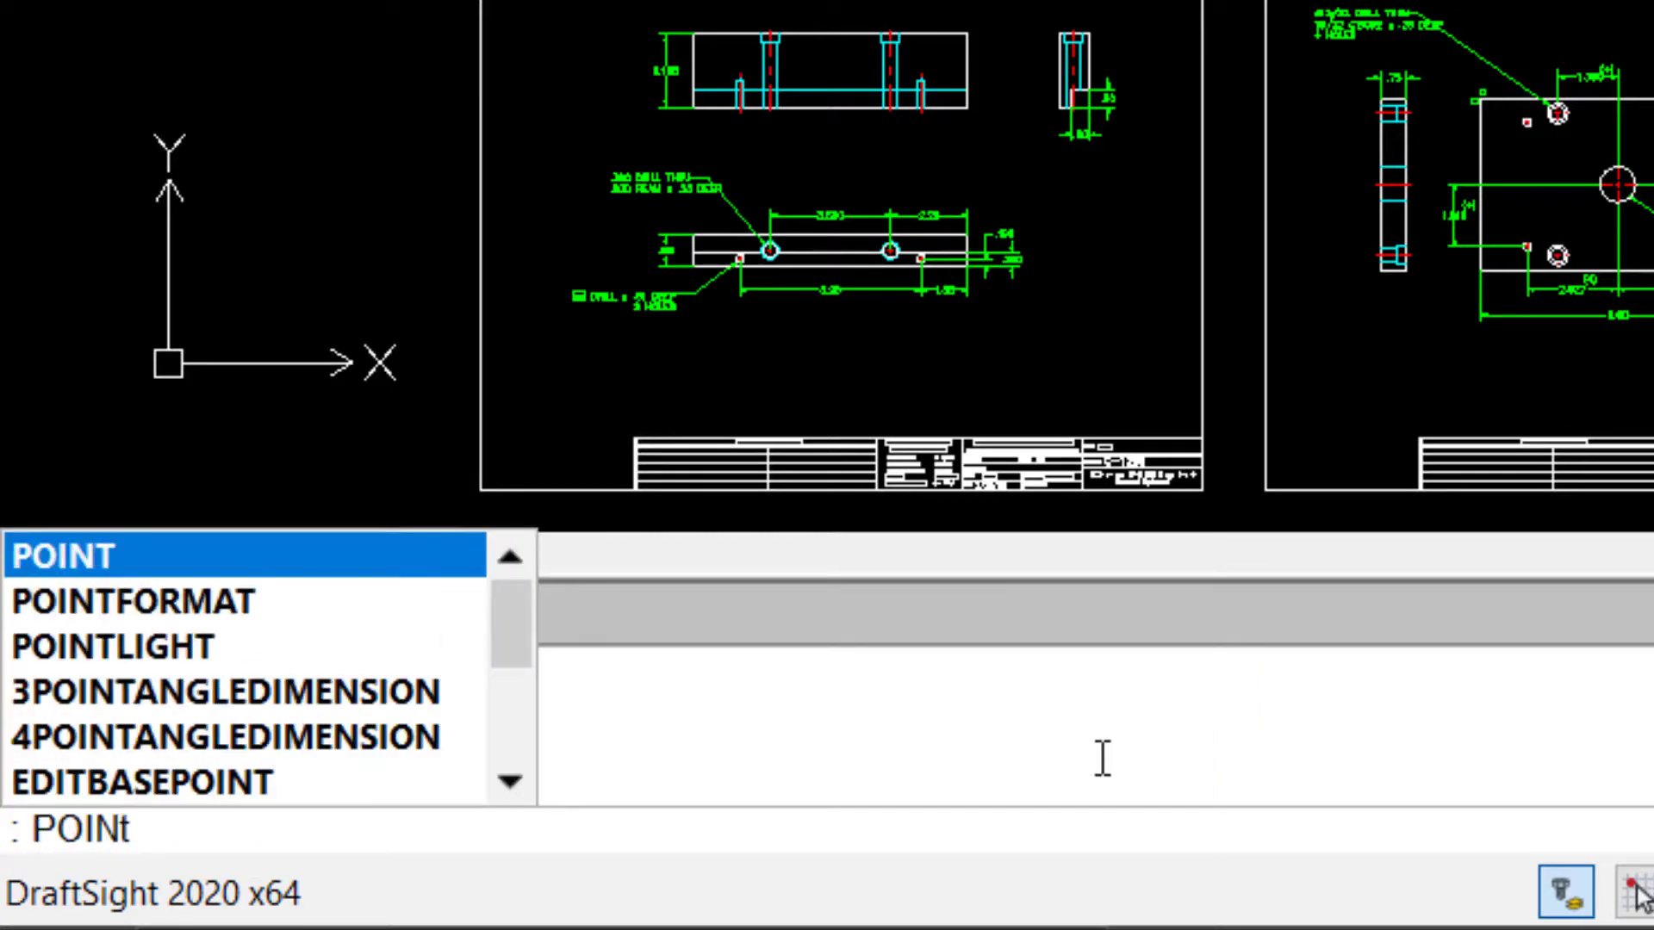
drag(500, 617, 506, 584)
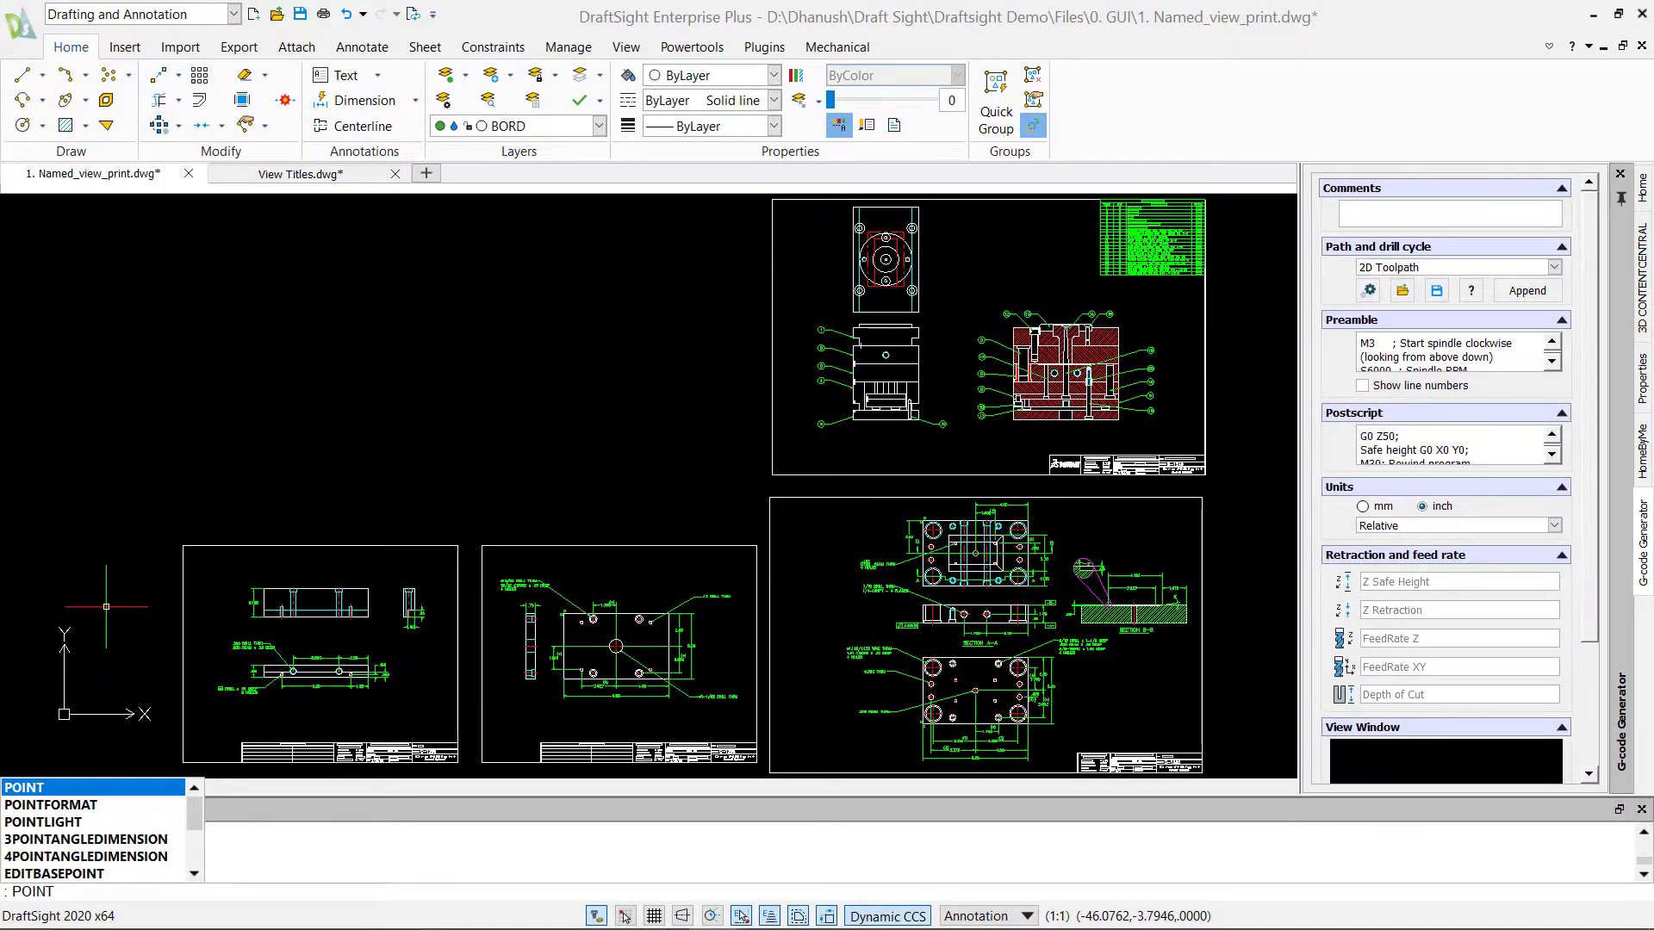
click(106, 606)
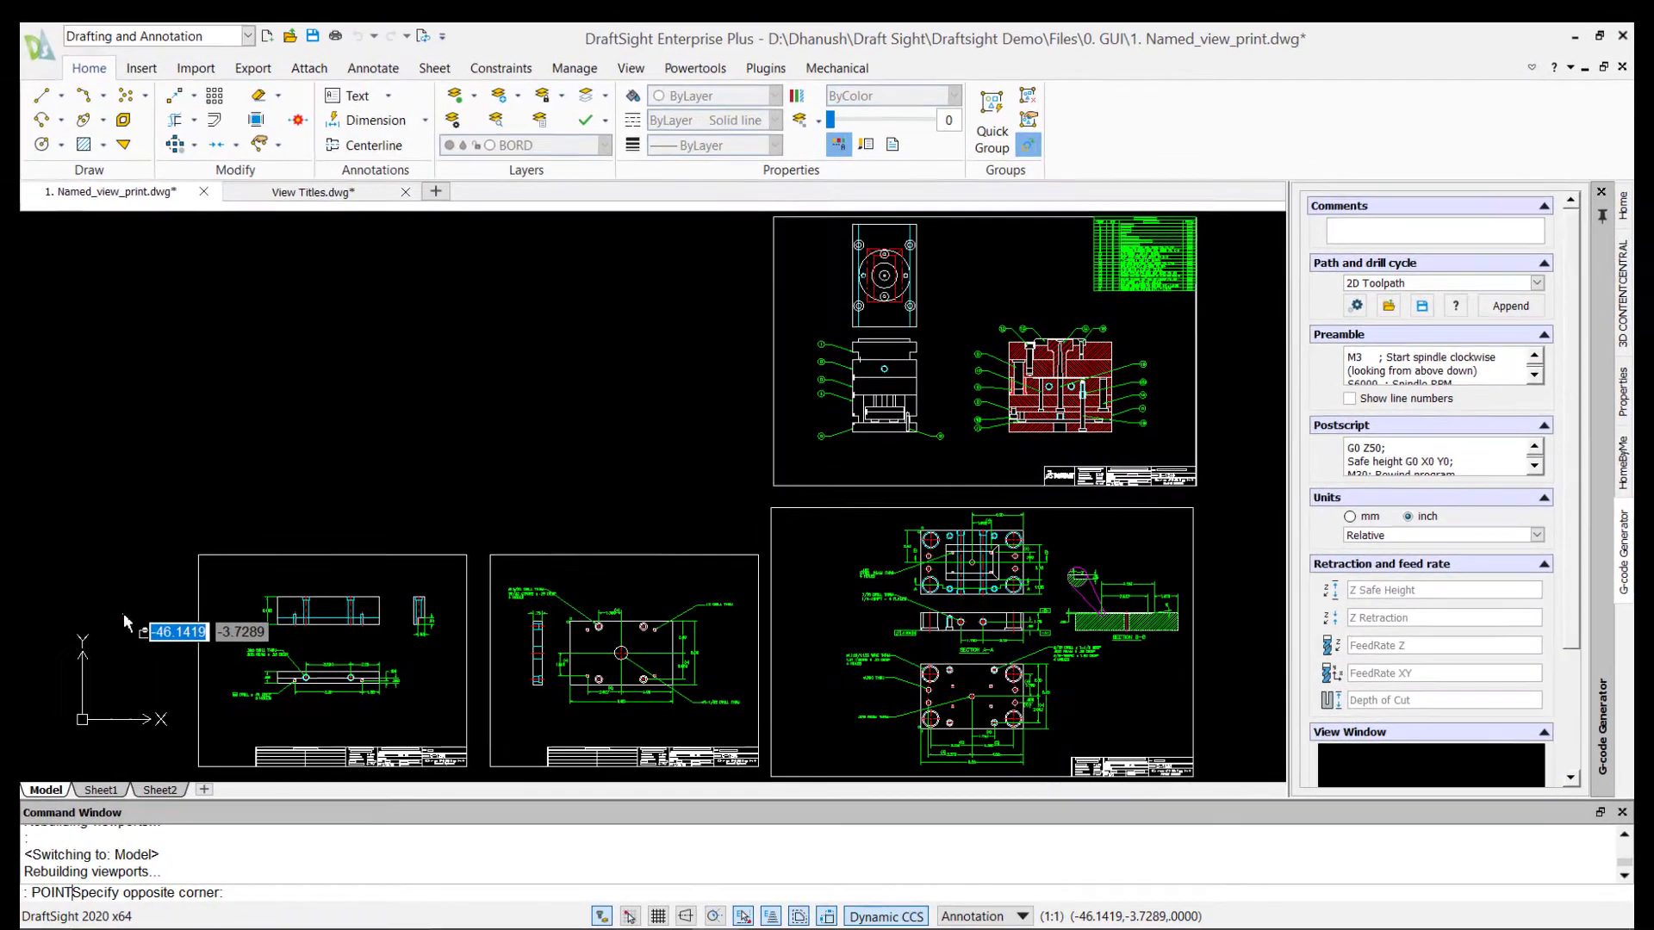
key(Escape)
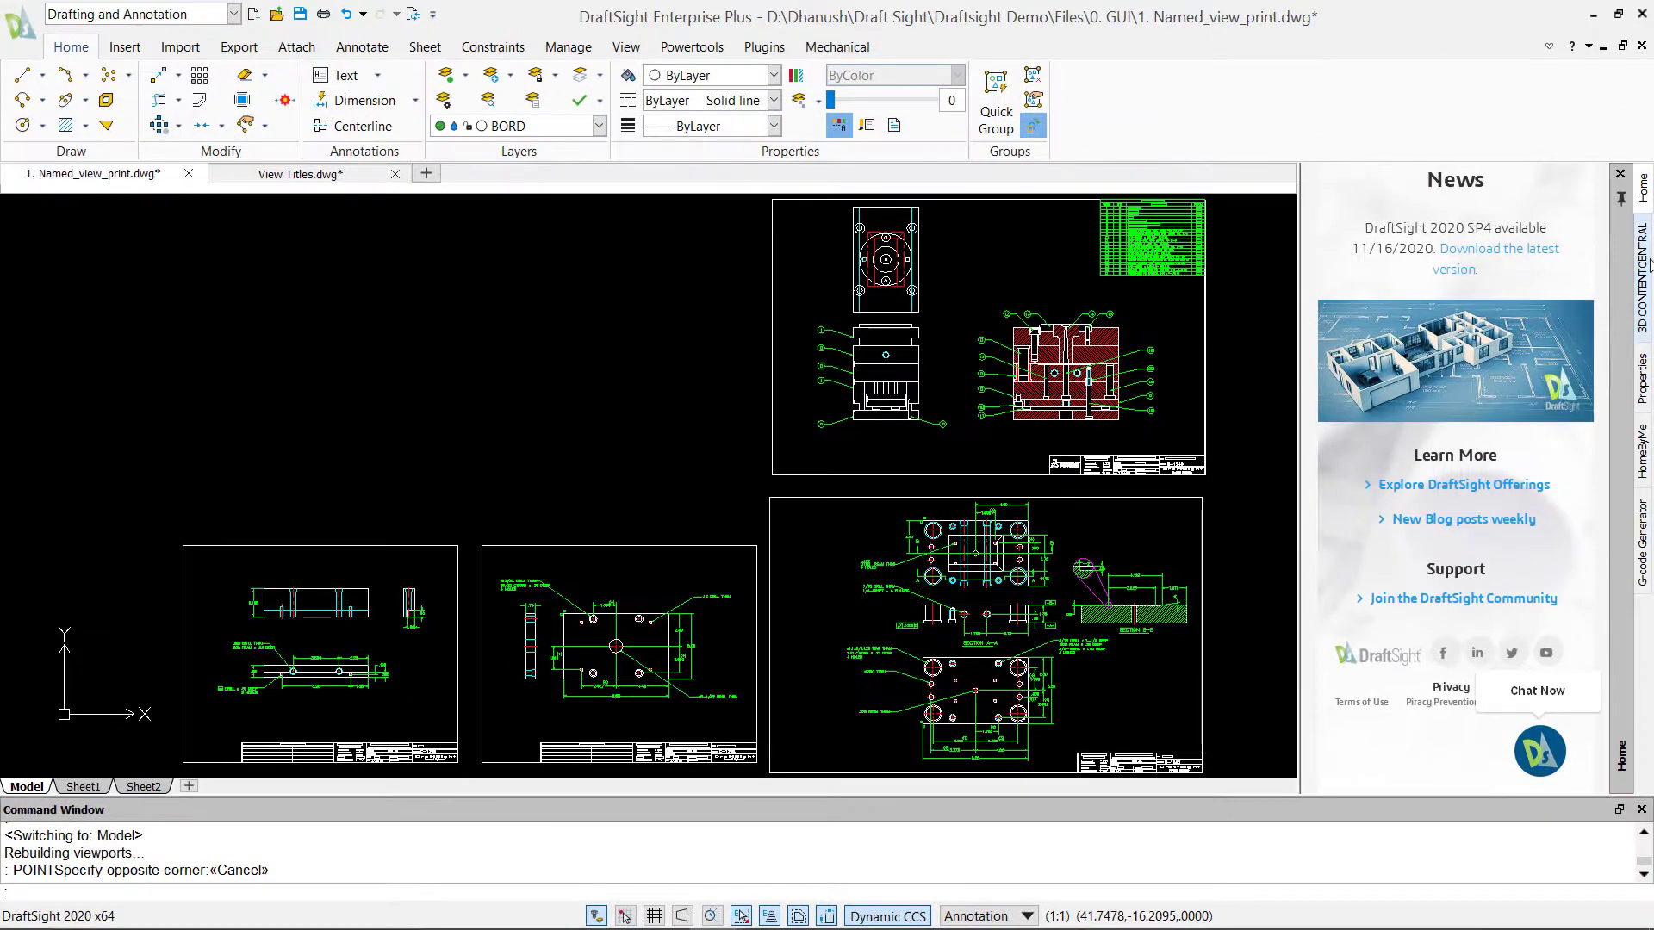
Look at the 3D ContentCentral palette and the drawing's Properties palette.
click(1647, 267)
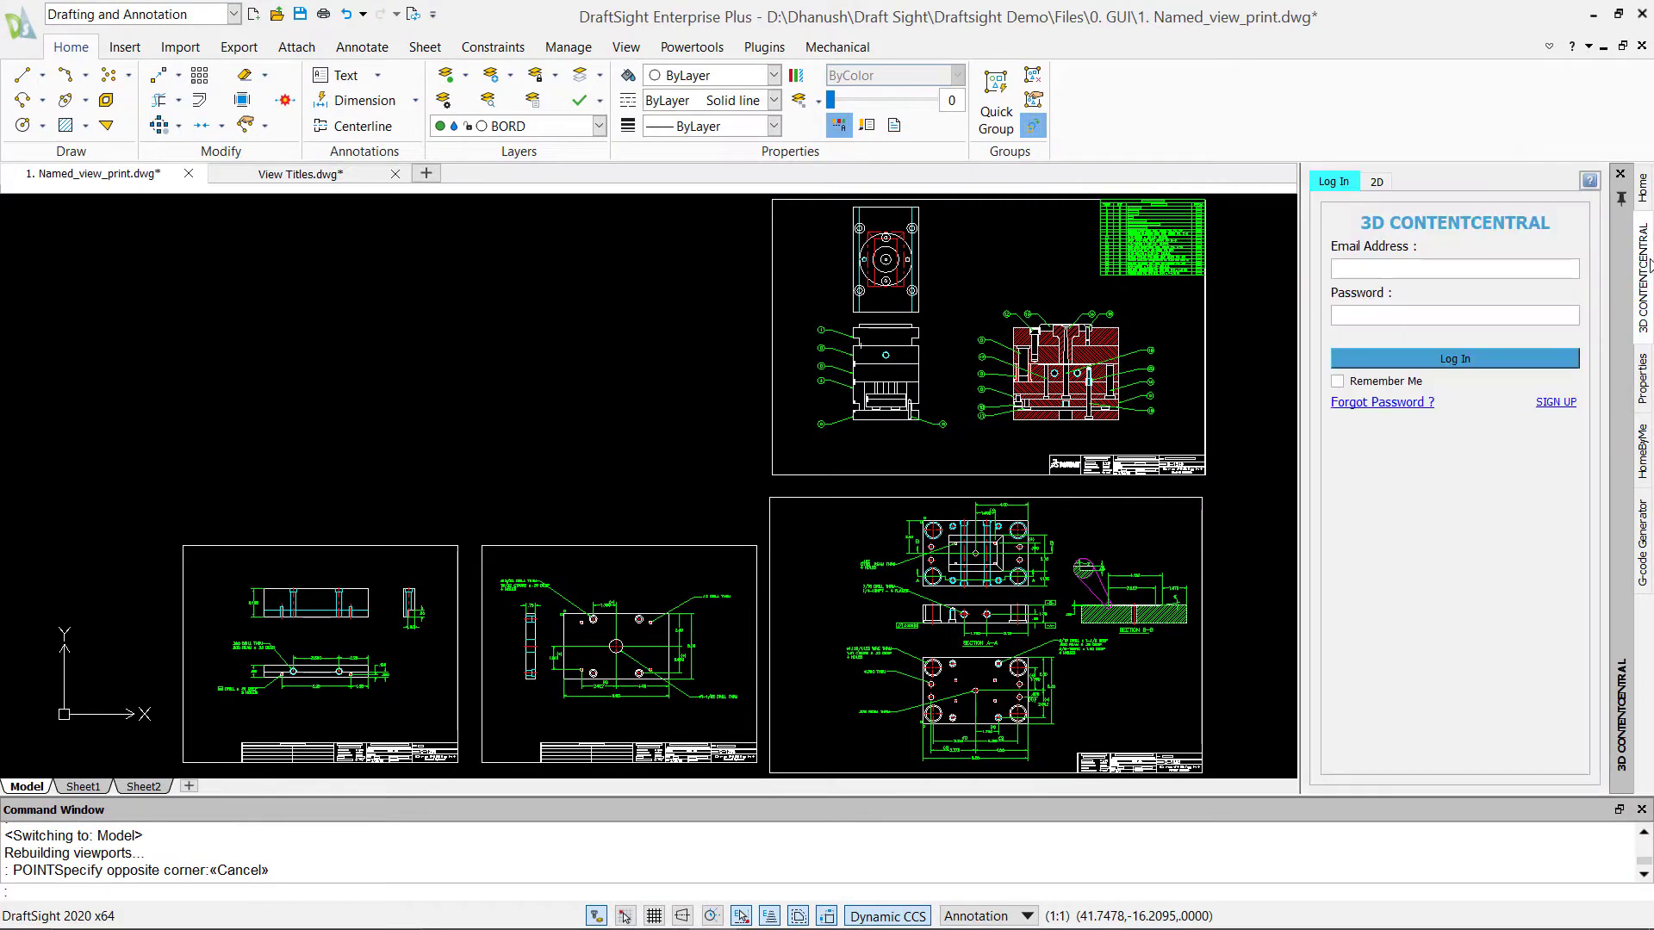
click(1645, 374)
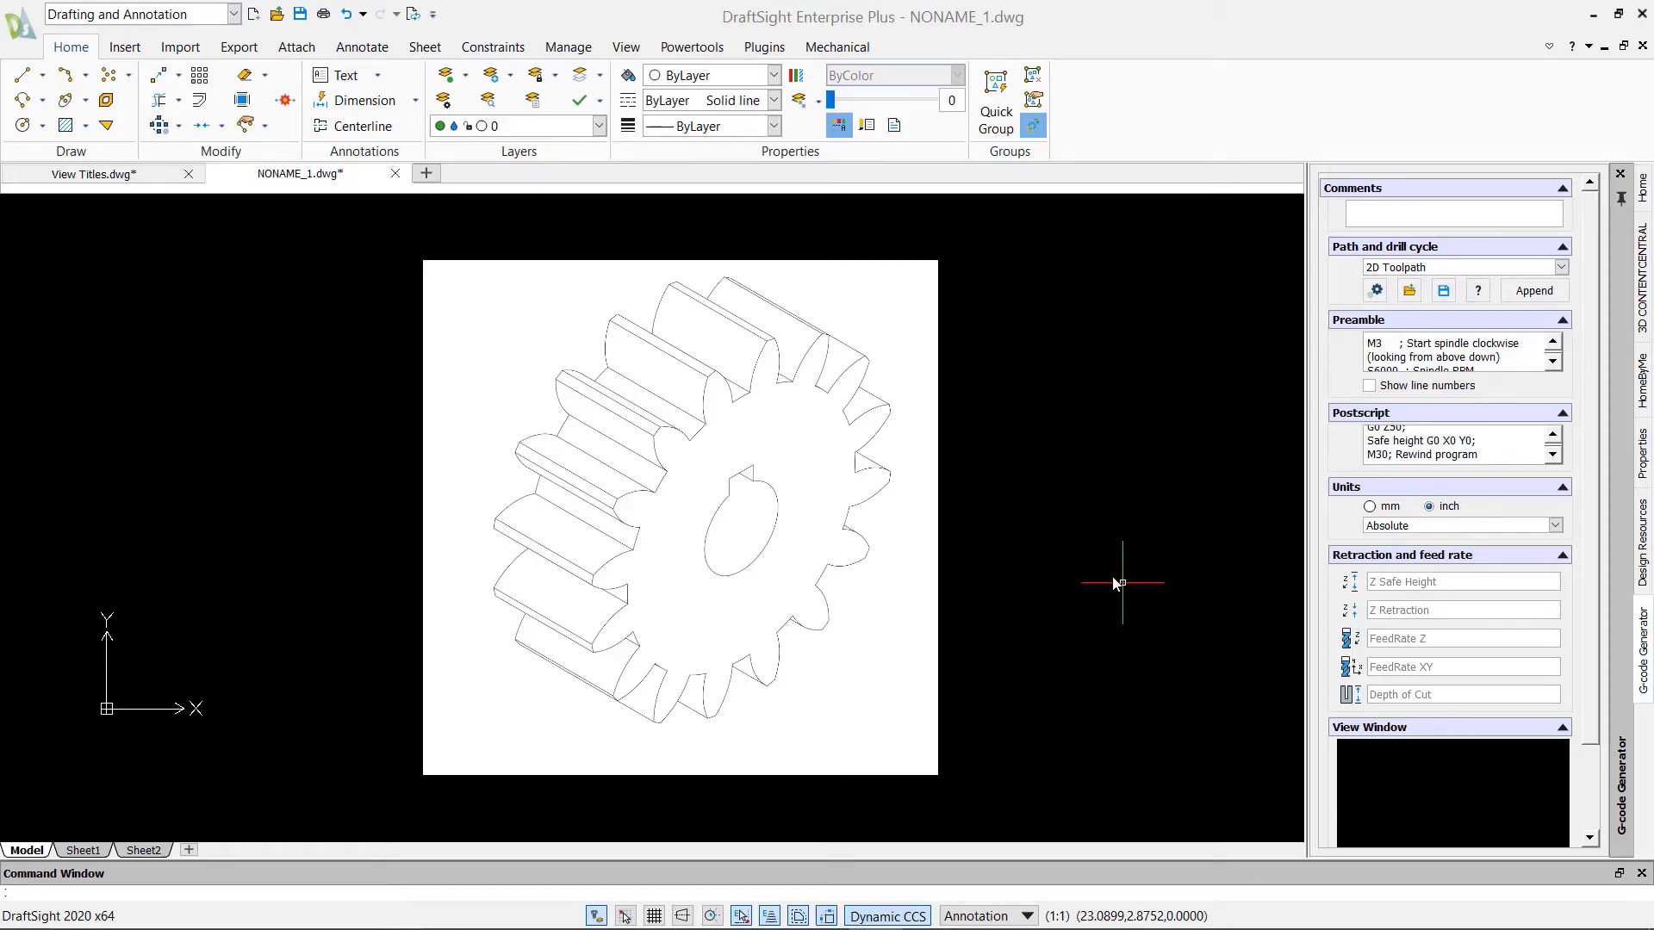
Convert the whole gear image into lines with ImageTracer, using the Curved Image profile and hiding the source image.
click(685, 53)
click(219, 106)
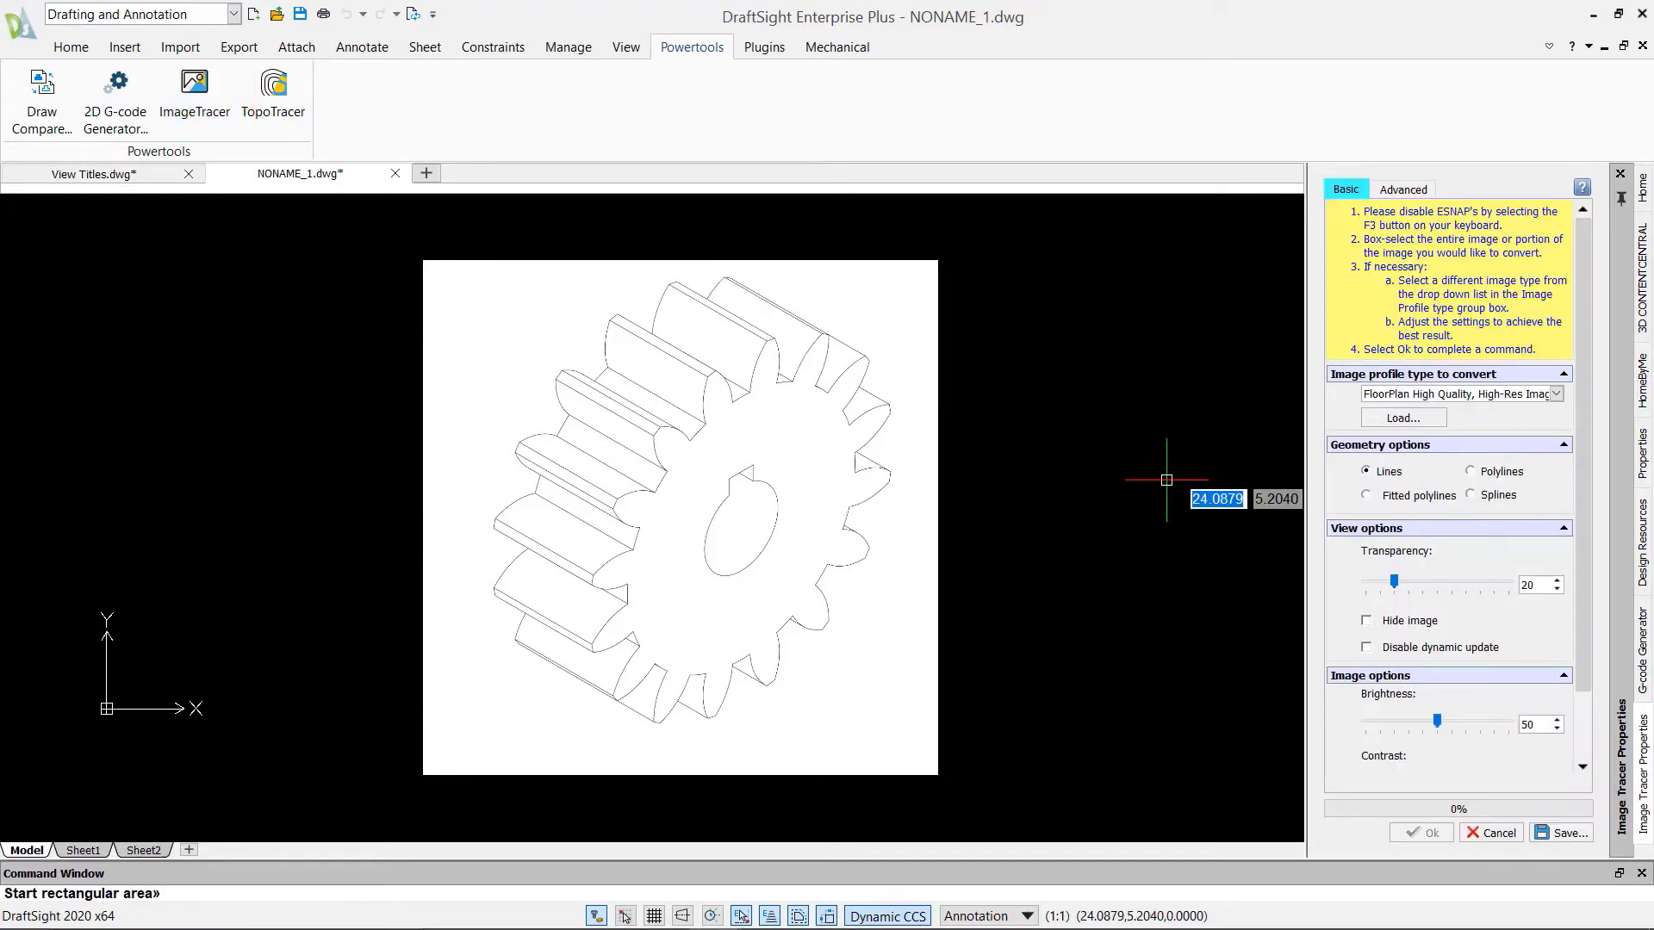
click(1557, 398)
click(1423, 473)
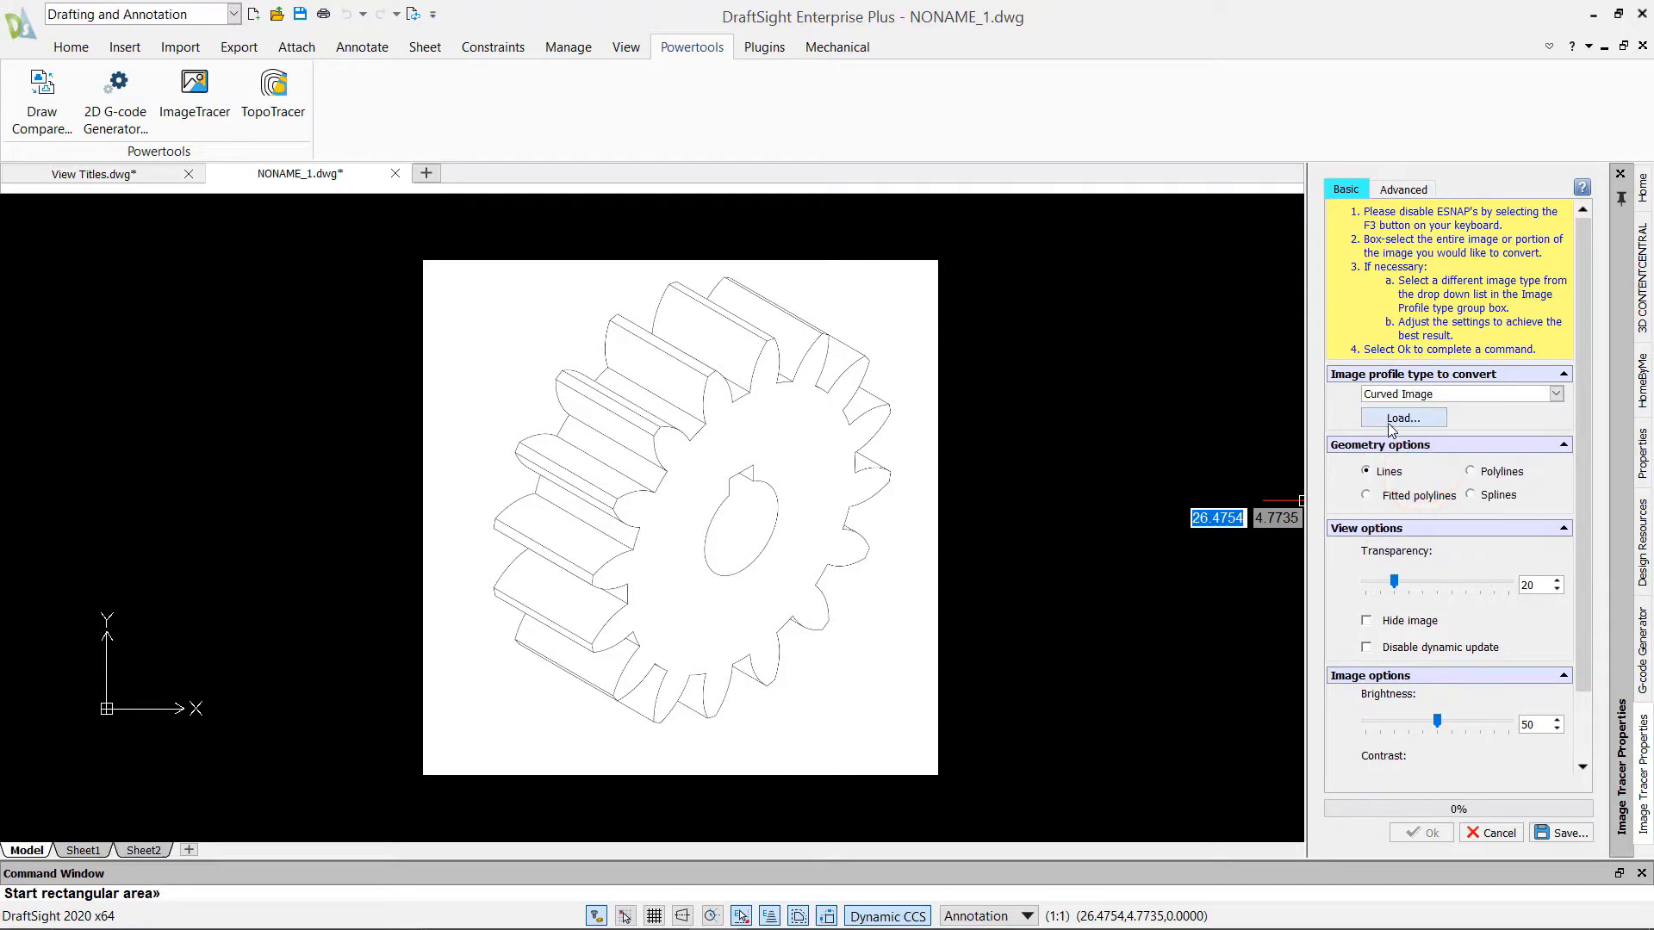
click(404, 252)
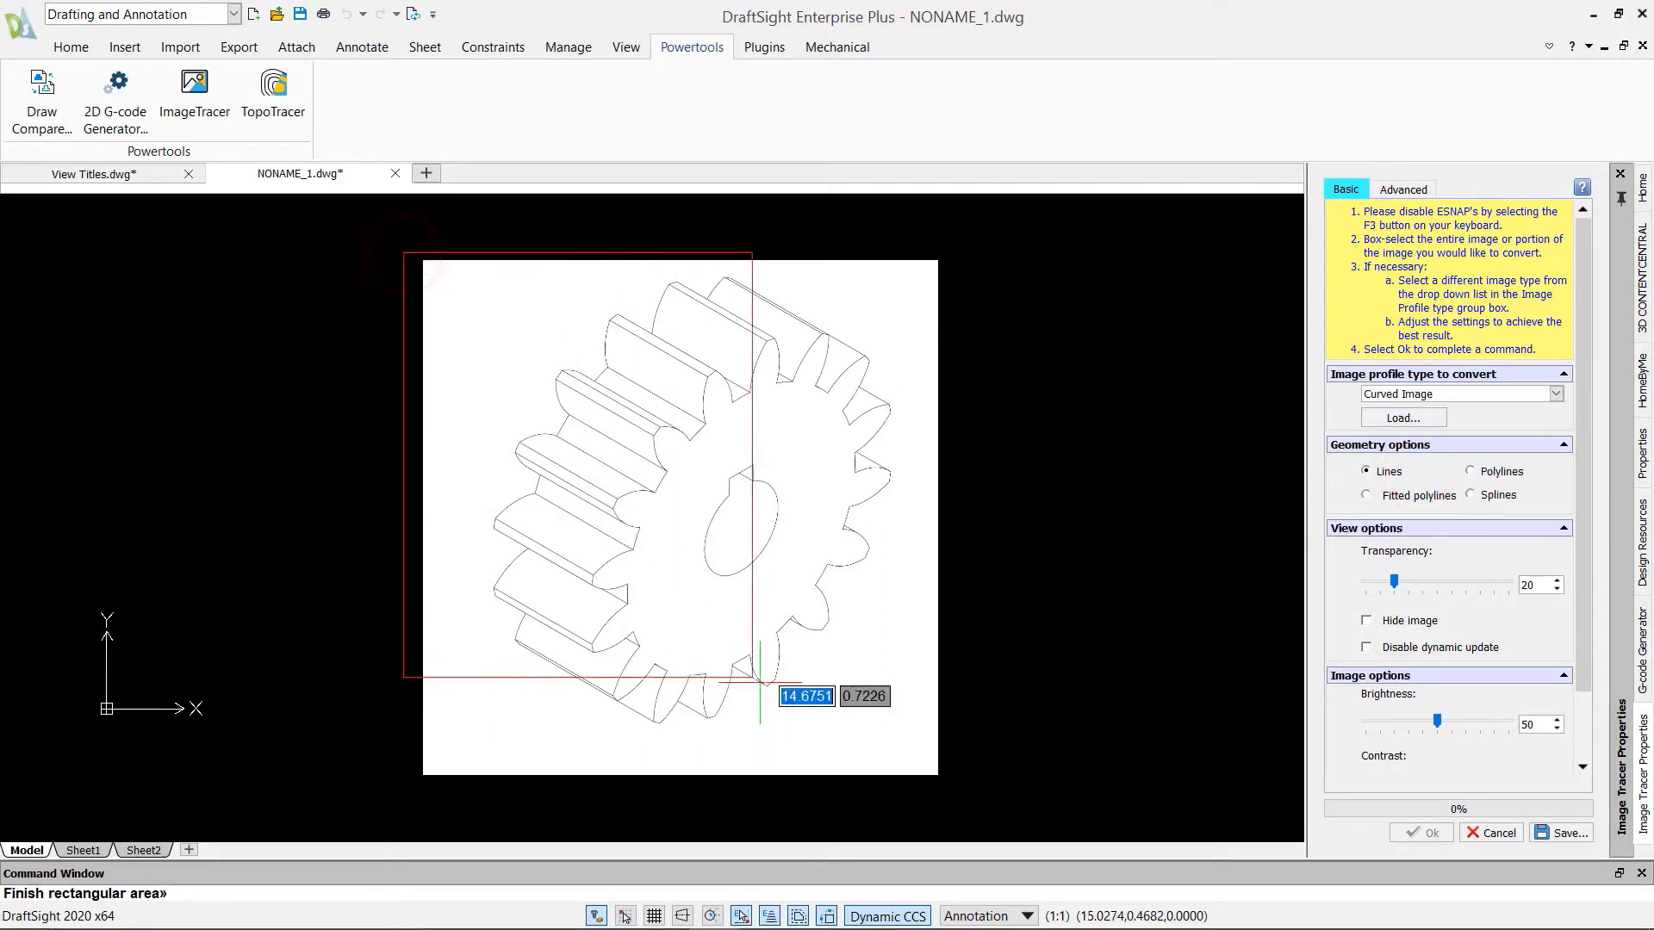
click(954, 796)
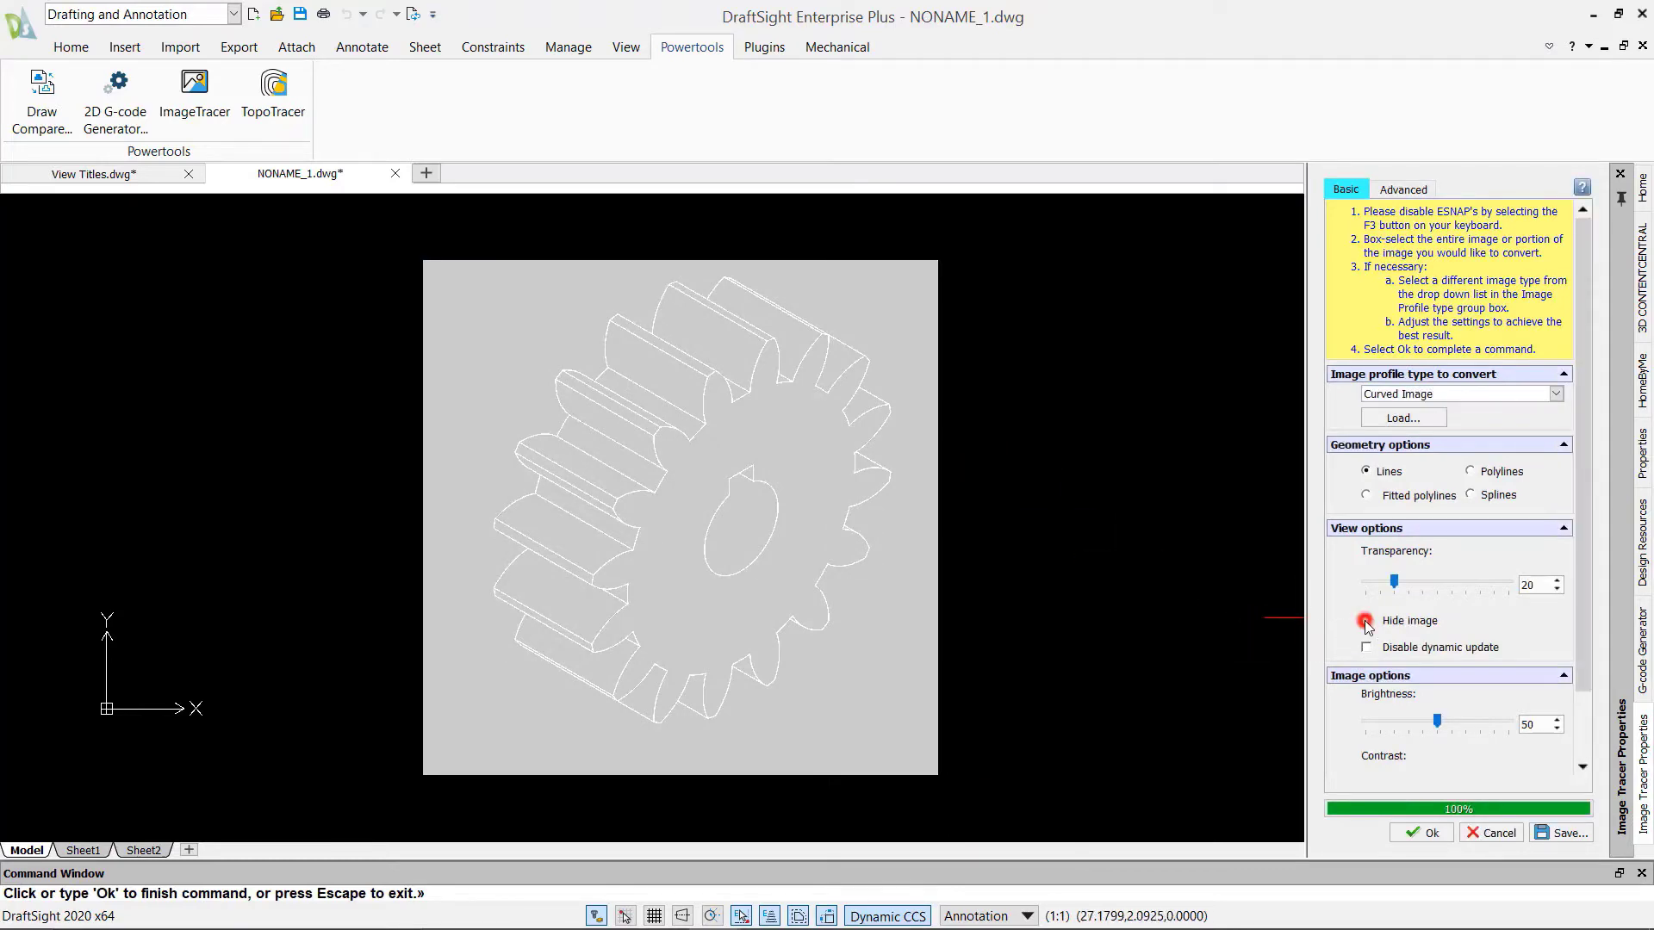
click(1366, 621)
click(1423, 833)
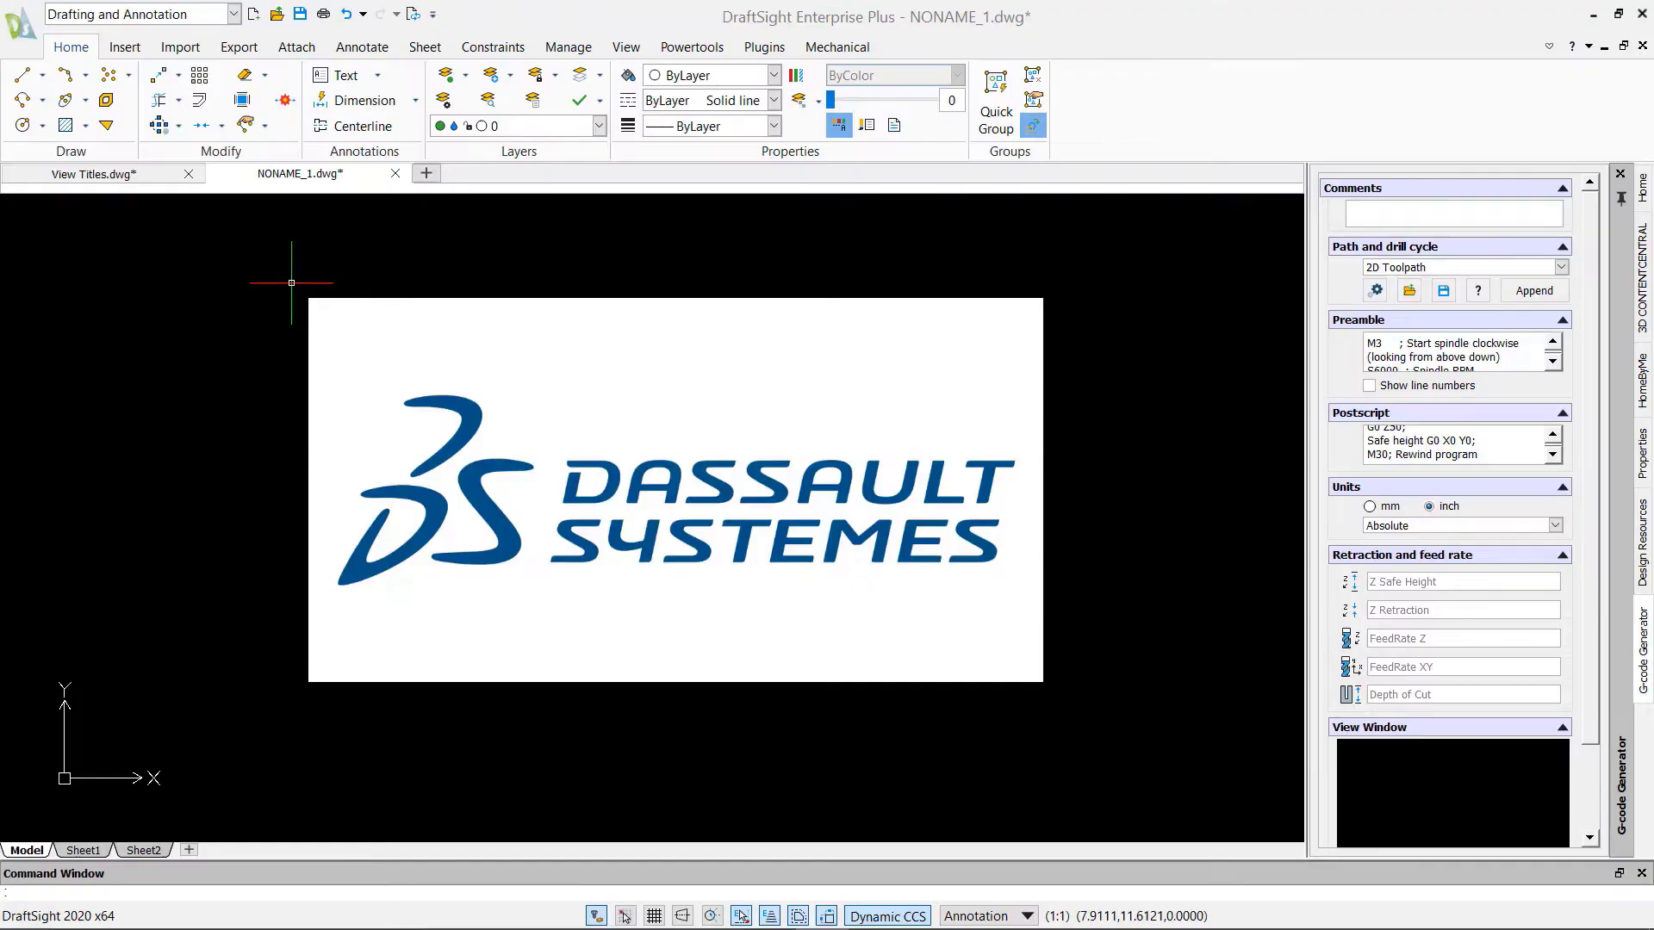
Trace the whole Dassault Systemes logo image with ImageTracer, choosing a different image profile type and hiding the source image.
click(680, 47)
click(195, 95)
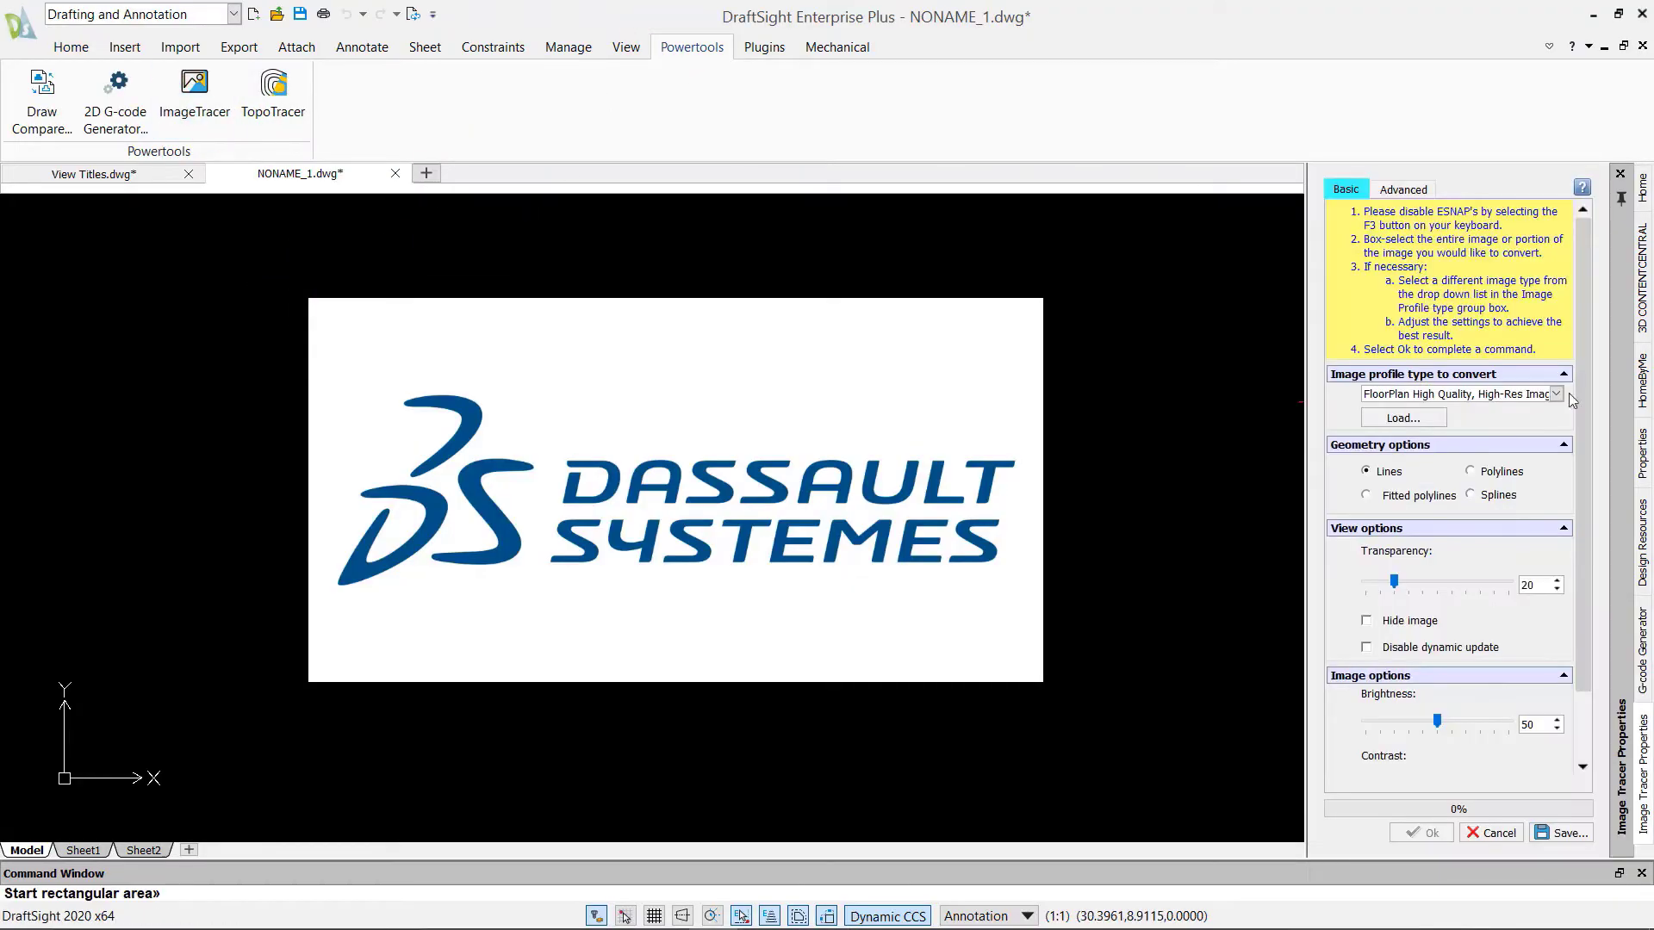
click(1558, 395)
click(1396, 532)
click(295, 287)
click(1059, 692)
click(1366, 621)
click(1429, 832)
Delete the source image behind the traced Dassault Systemes logo.
click(1078, 341)
click(975, 402)
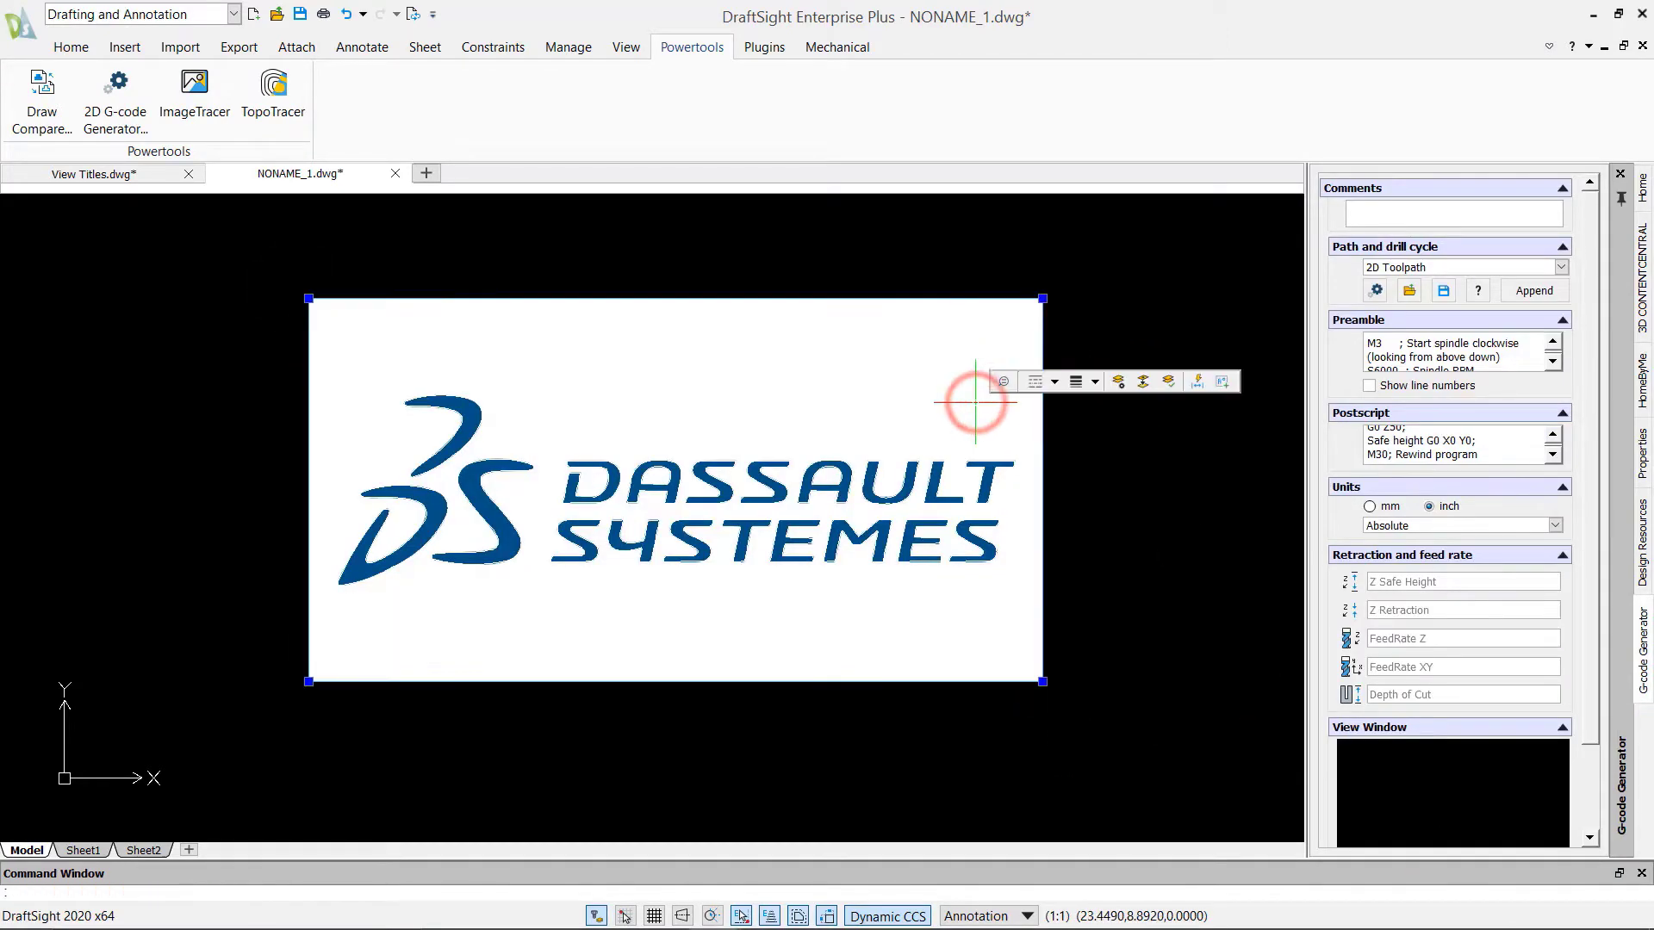
key(Delete)
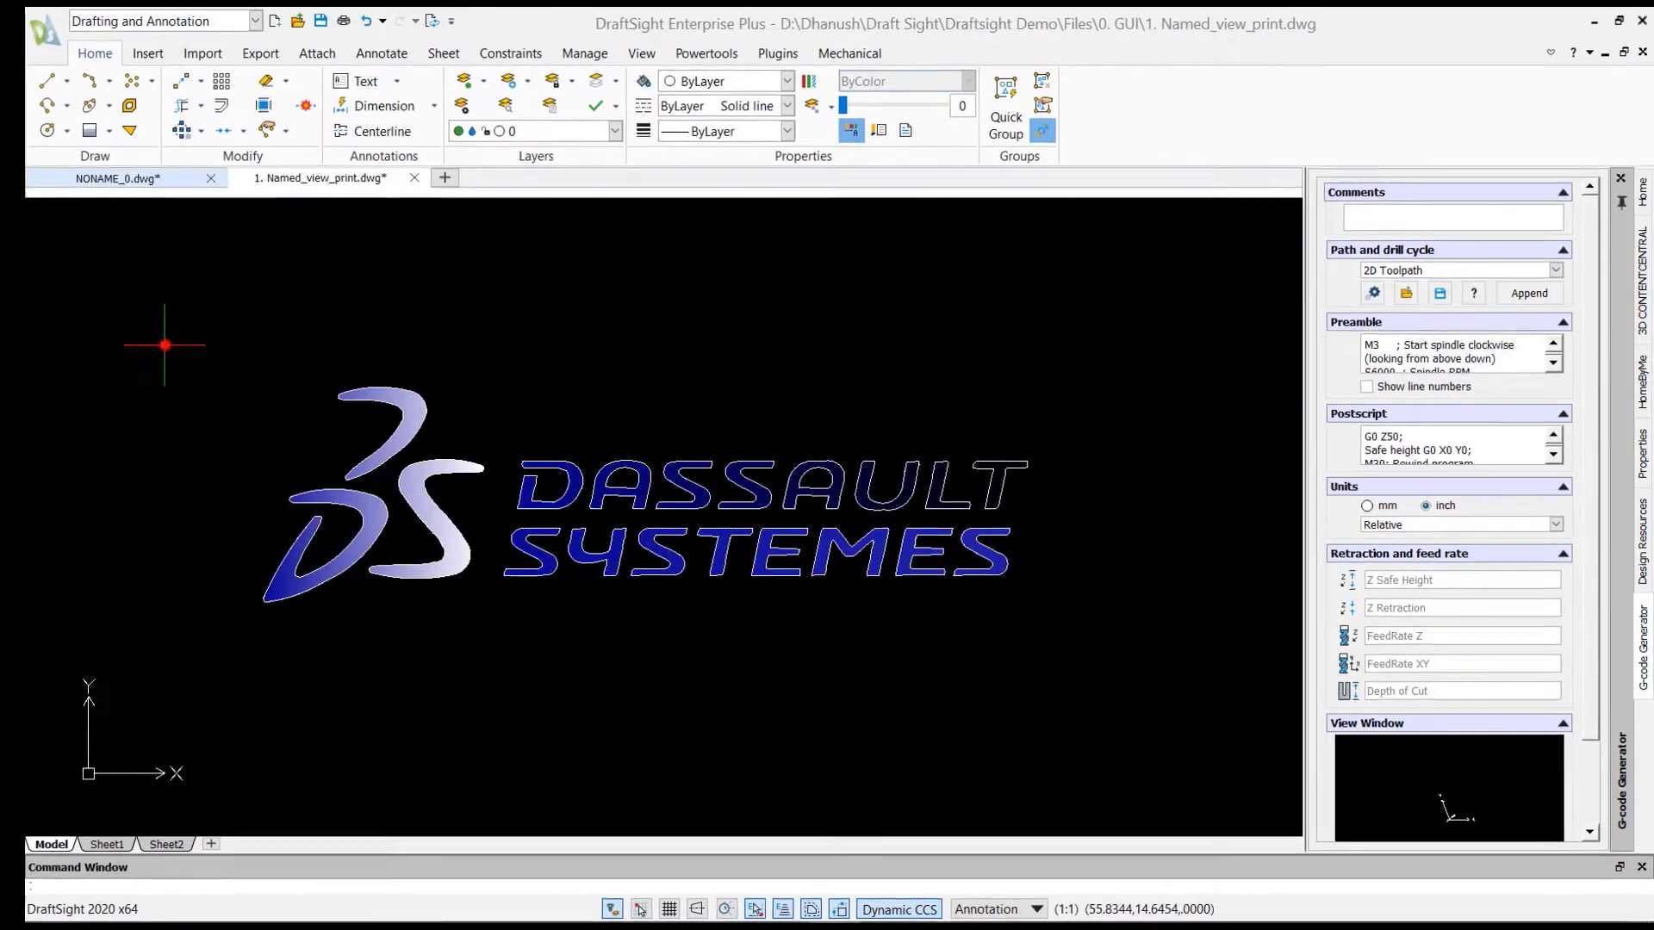
Copy the complete gradient-filled Dassault Systemes logo into the title block cell beside the tolerance notes.
click(173, 344)
click(1107, 641)
right_click(1072, 593)
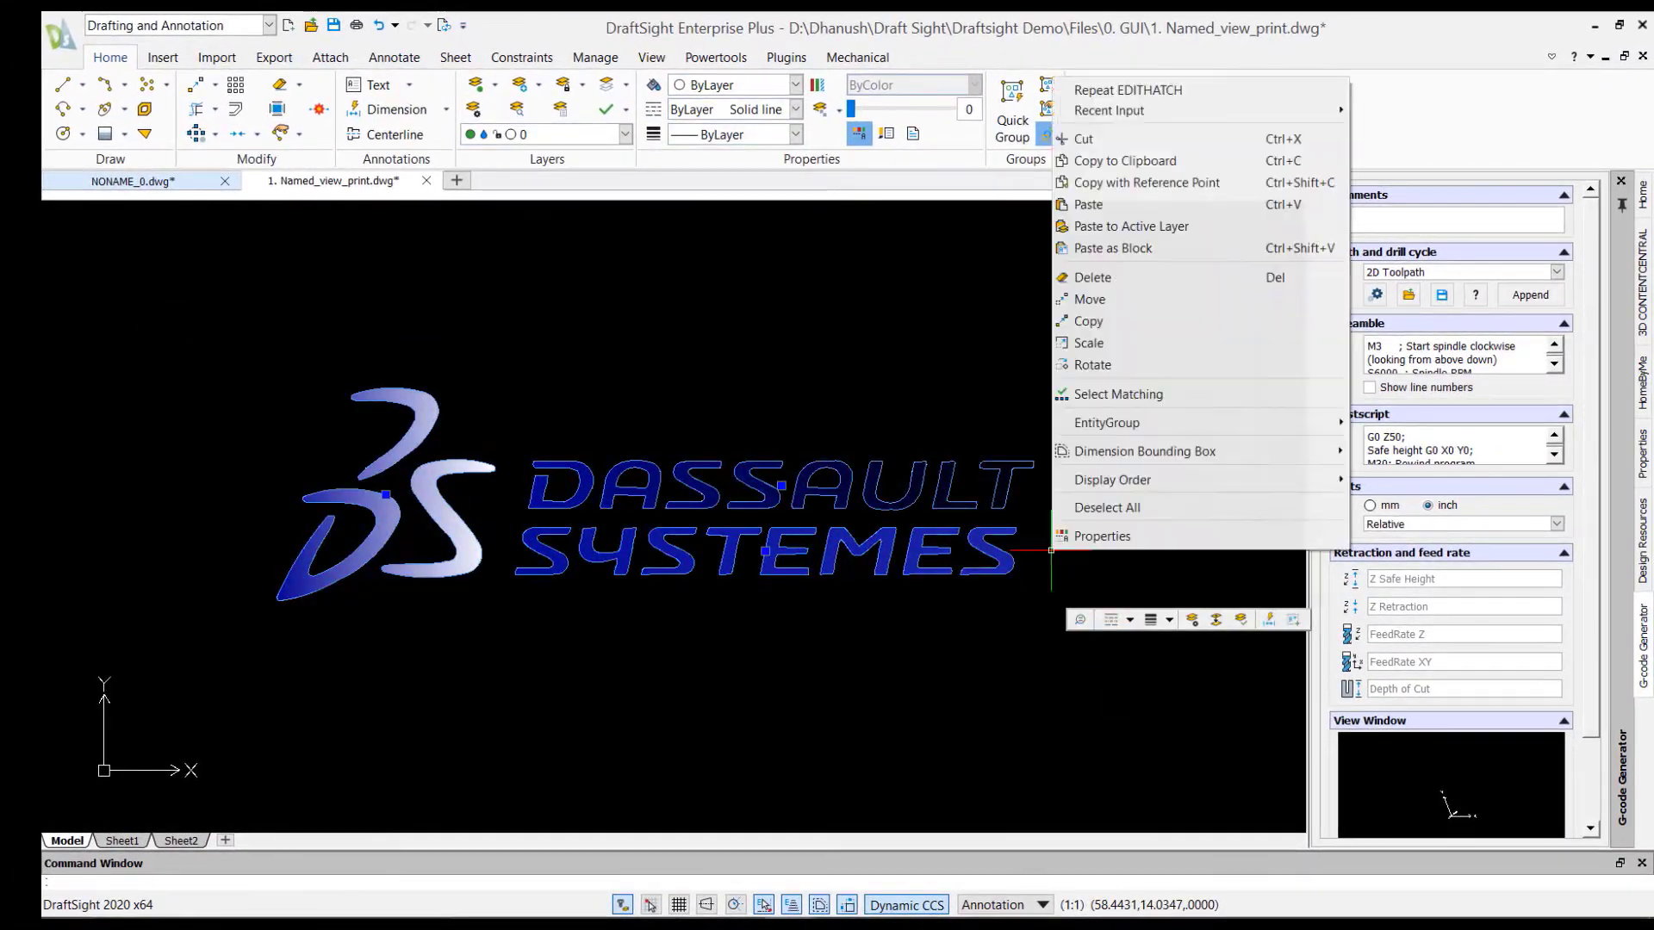
click(1137, 327)
click(656, 500)
scroll(733, 580, up, 8)
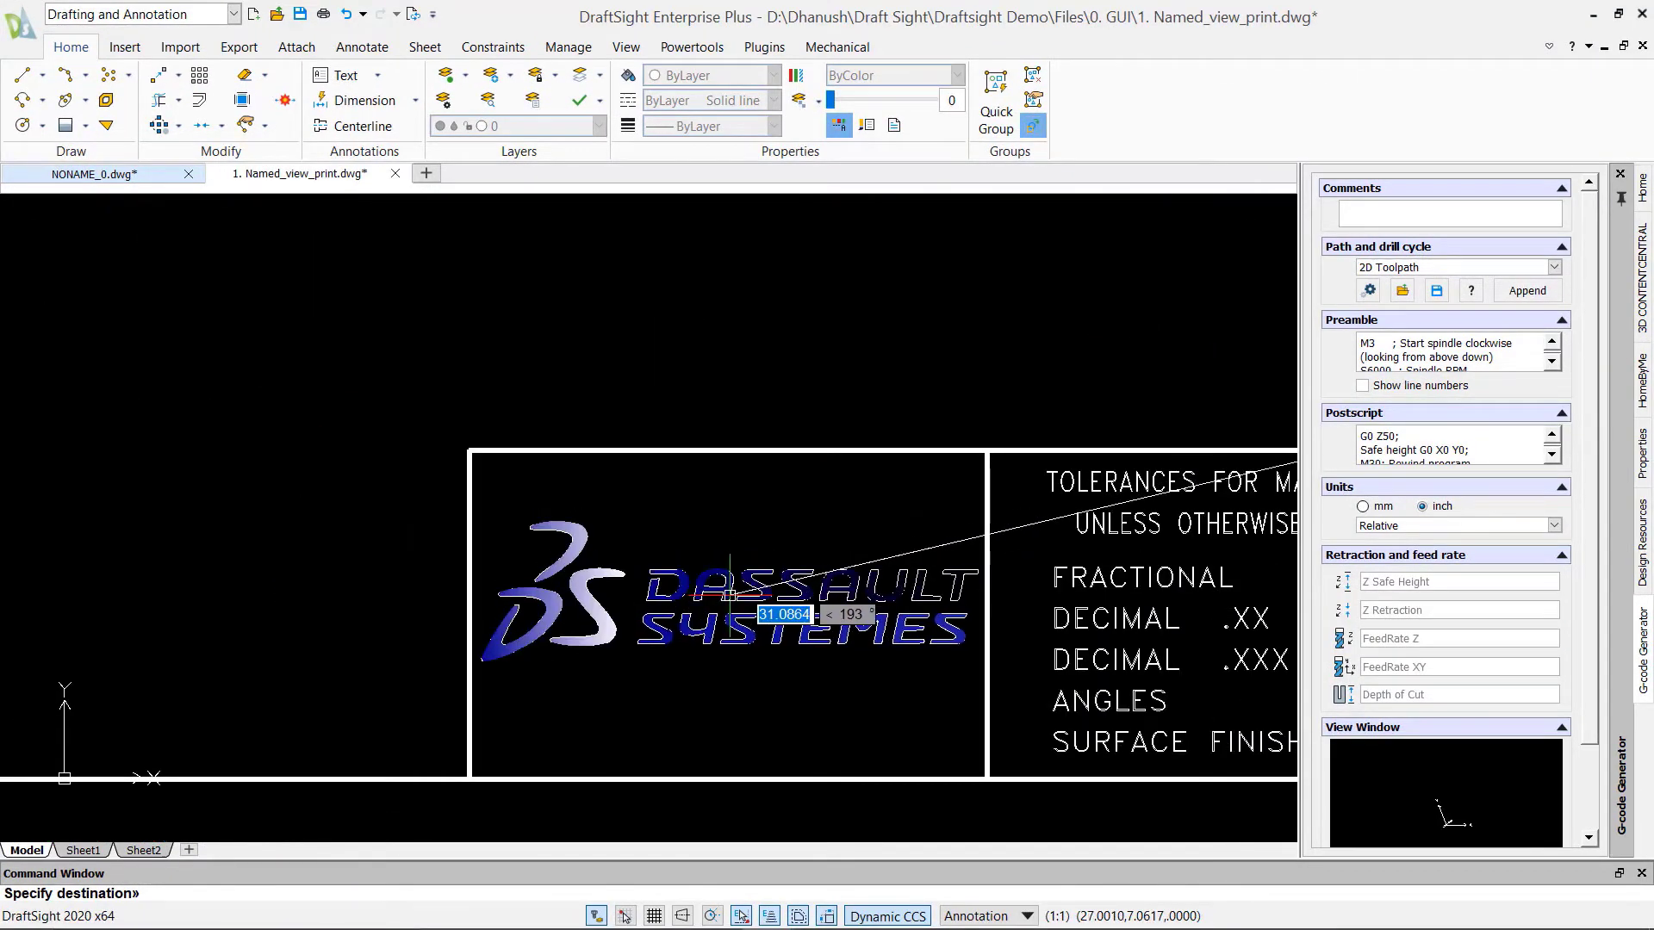
key(Escape)
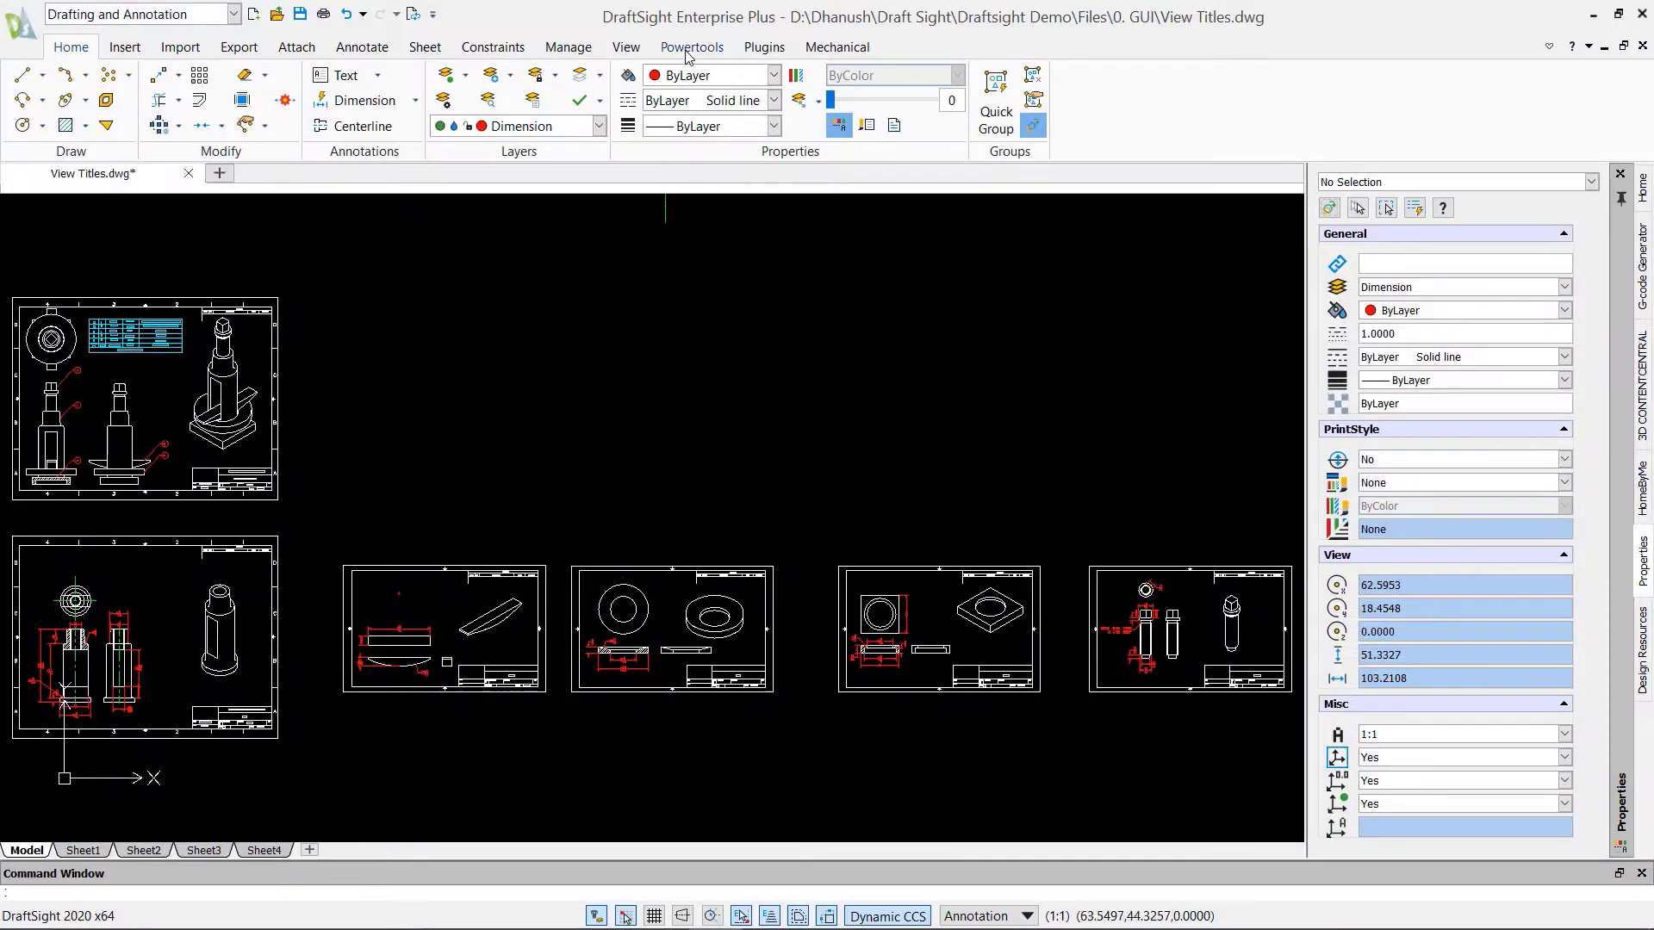
Start Draw Compare and load Multiple Dimensions.dwg as the first drawing.
click(692, 47)
click(38, 96)
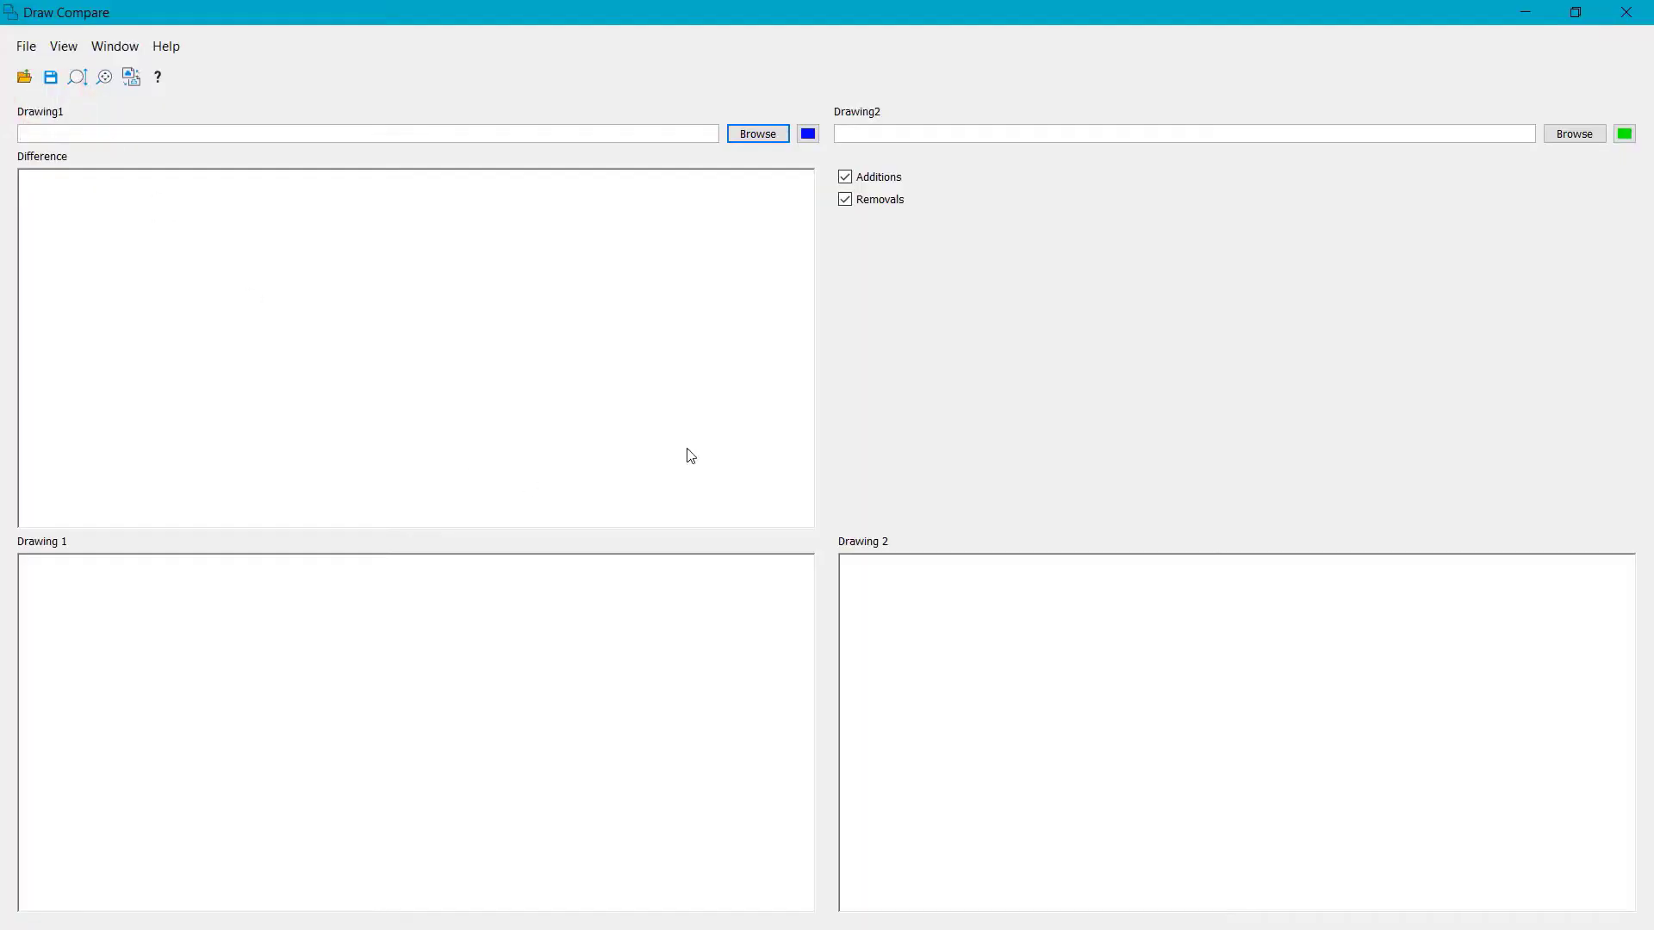
click(762, 141)
click(284, 179)
click(668, 542)
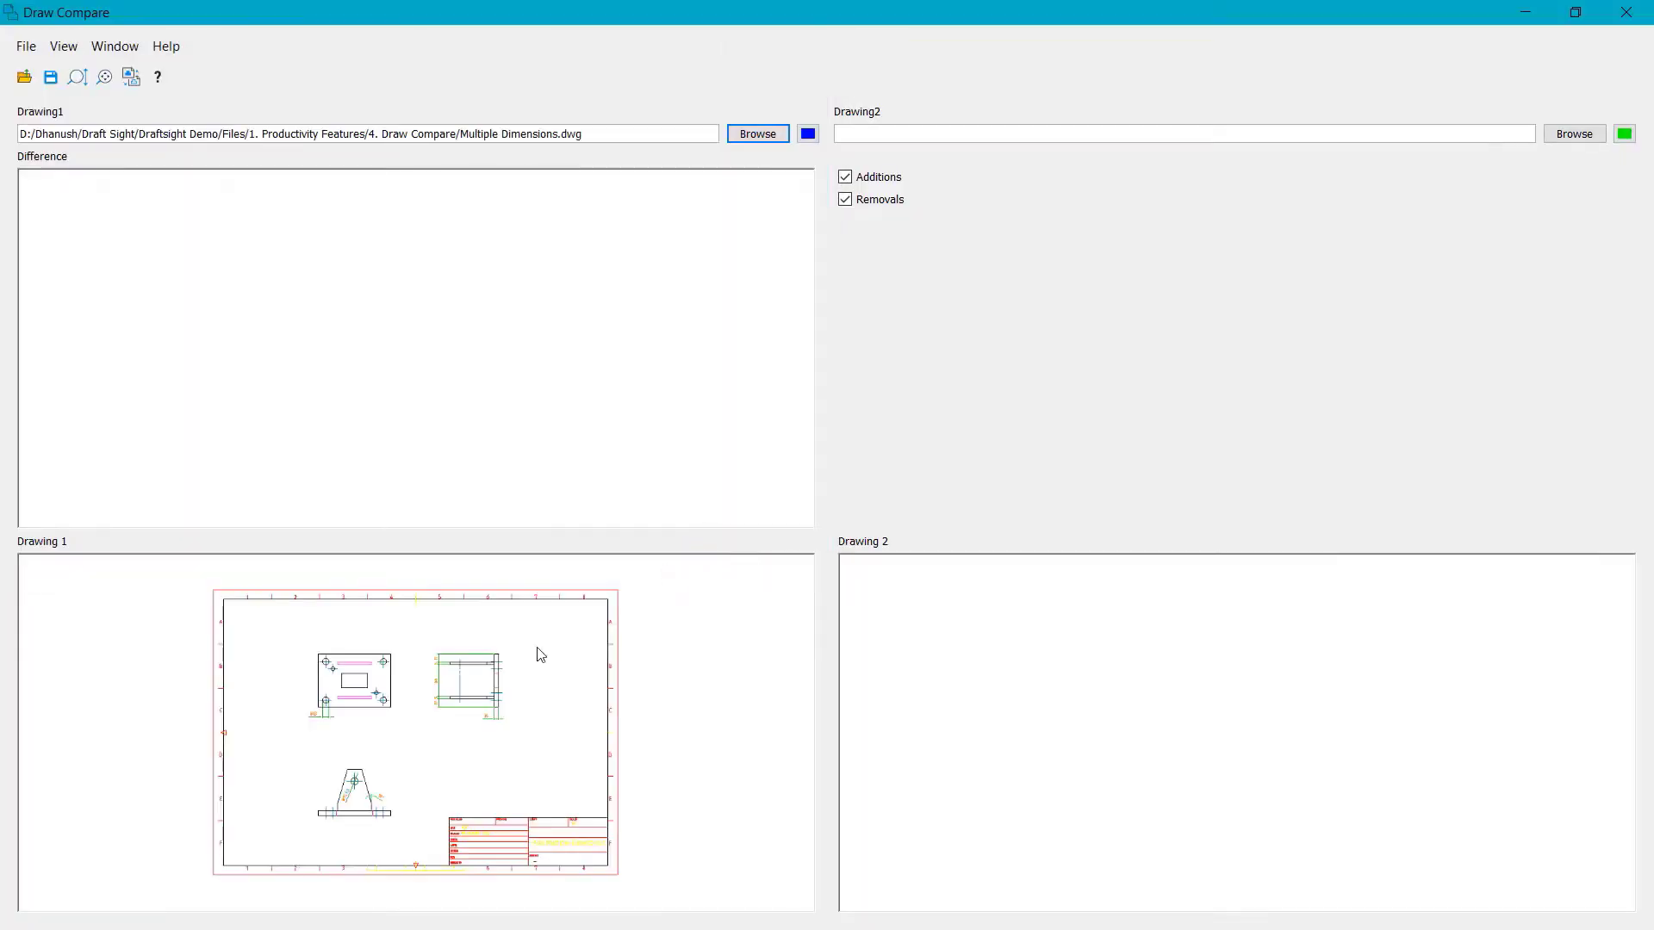
Load Multiple Dimensions_Rev 1A.dwg as the second drawing for the comparison.
click(1575, 133)
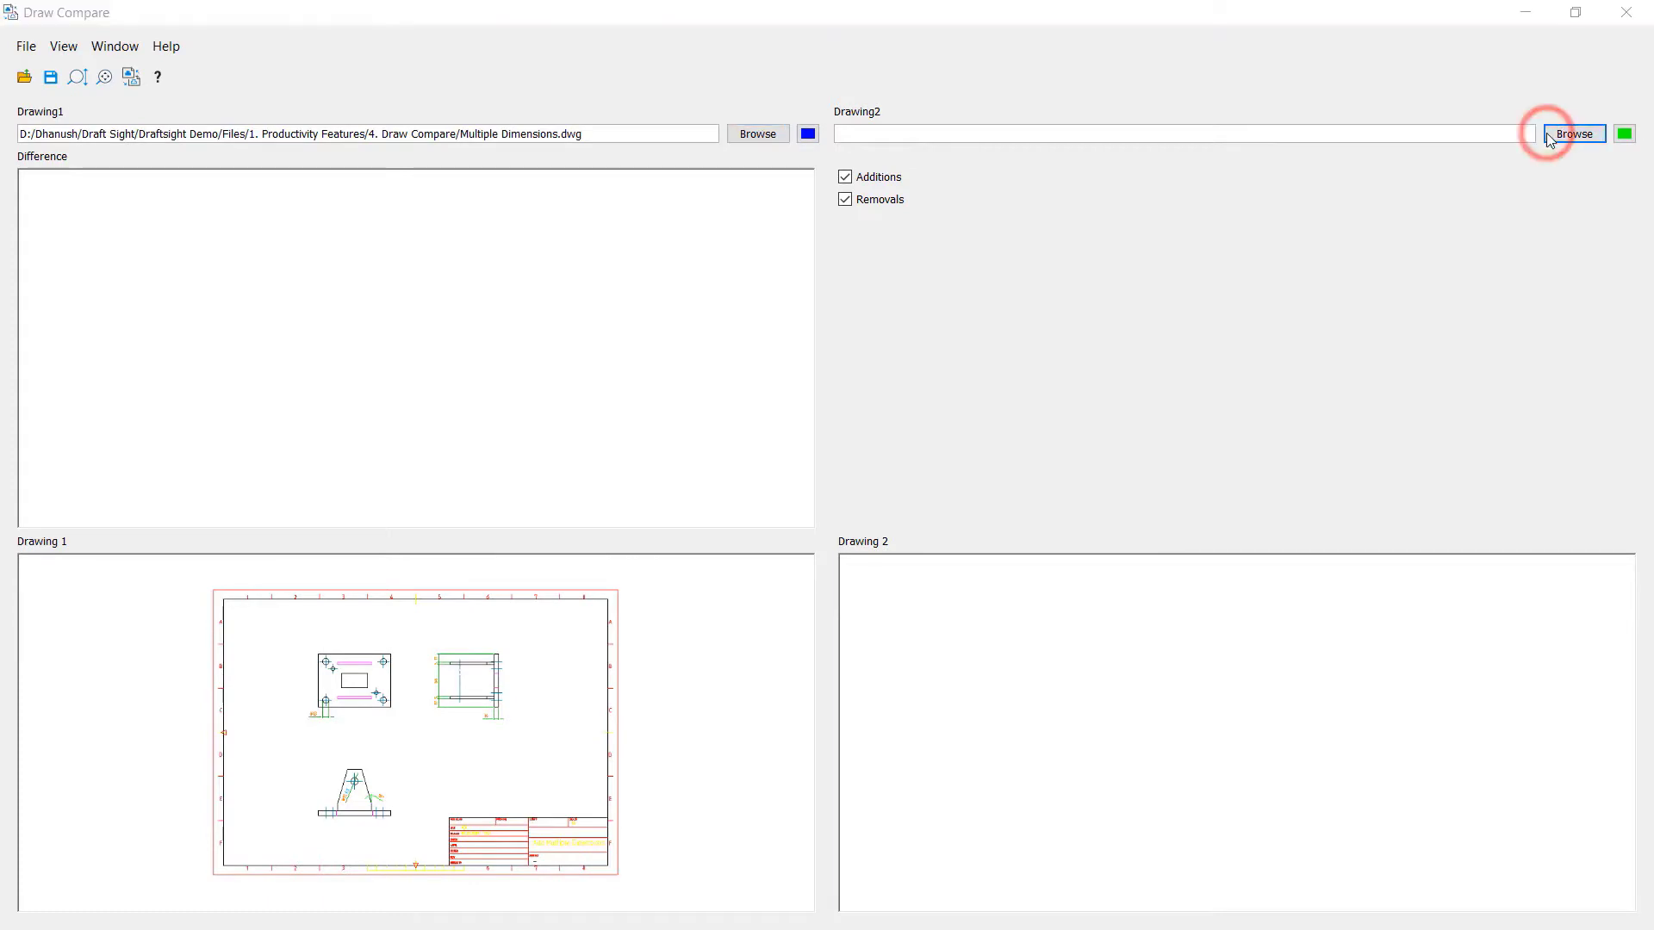
click(295, 207)
click(661, 552)
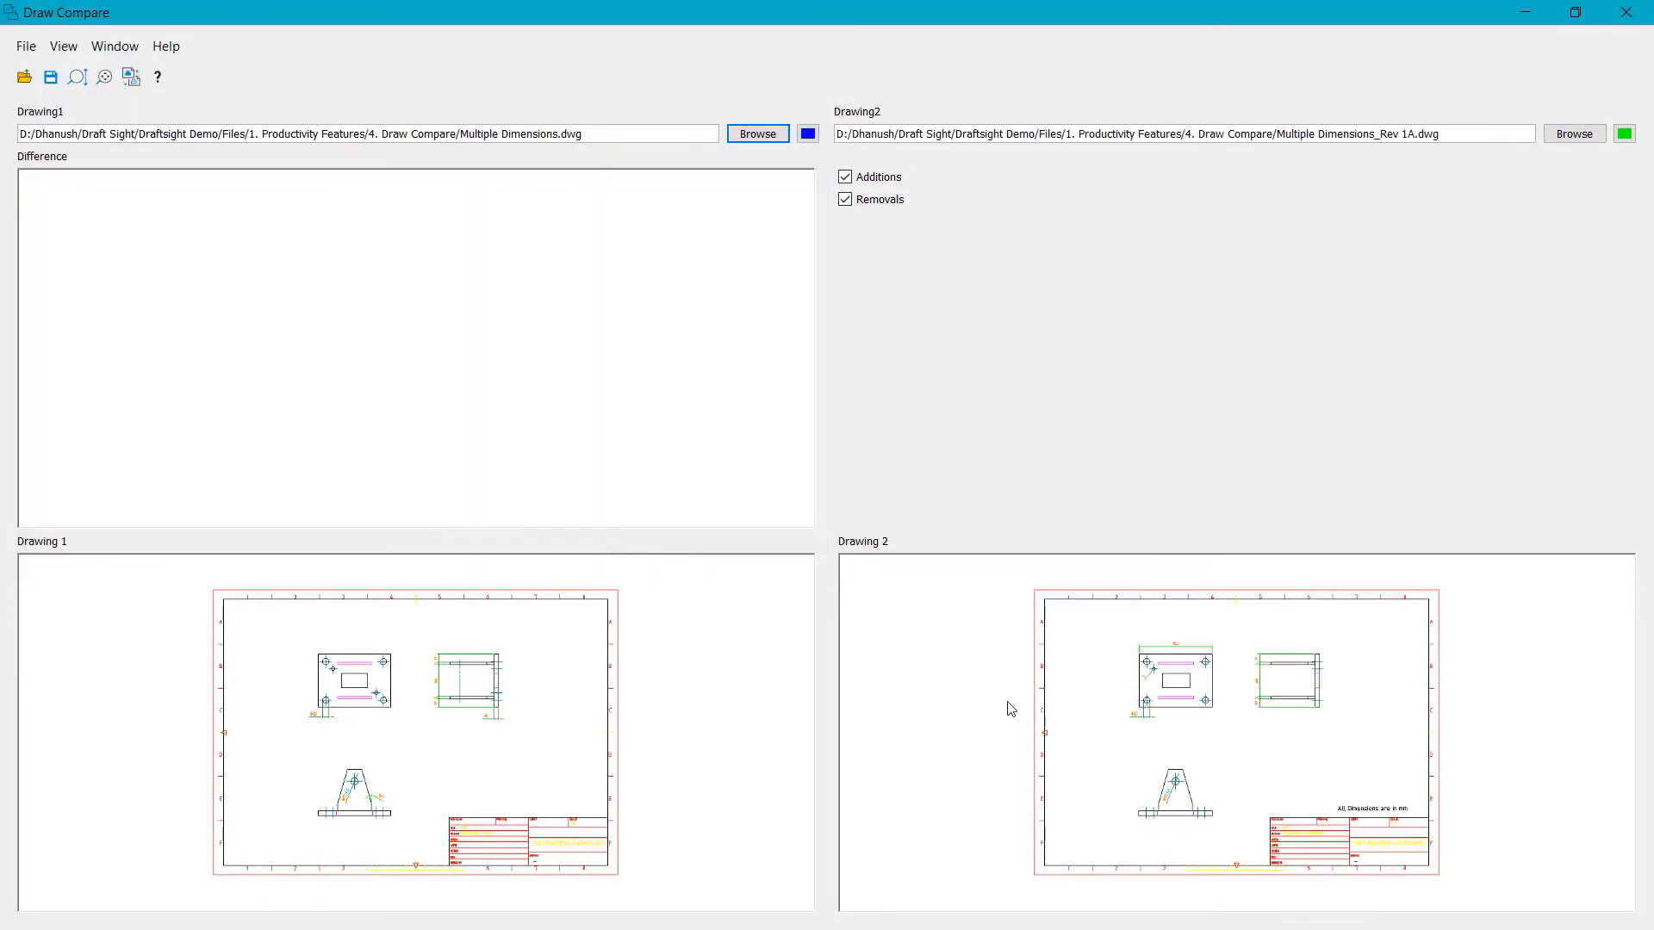
Keep blue as the first drawing's difference colour and compare the two drawings.
click(808, 135)
click(940, 631)
click(131, 77)
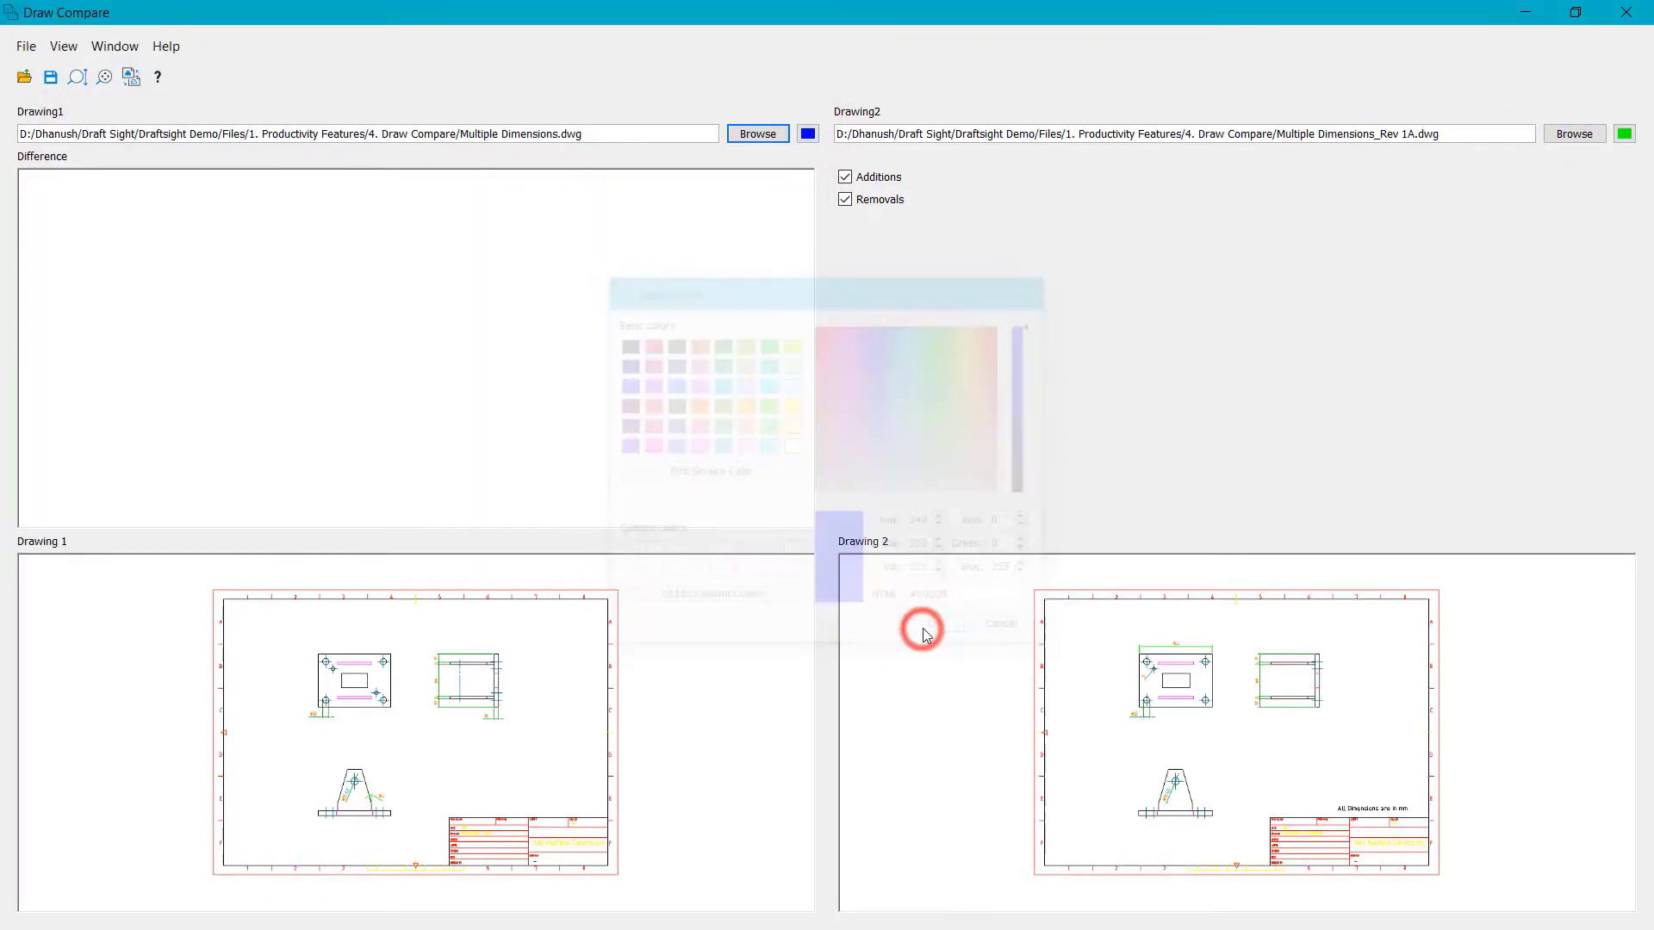
Inspect the differences between the two drawings up close, toggling the display of removals.
scroll(401, 342, up, 2)
drag(803, 219, 805, 245)
click(850, 120)
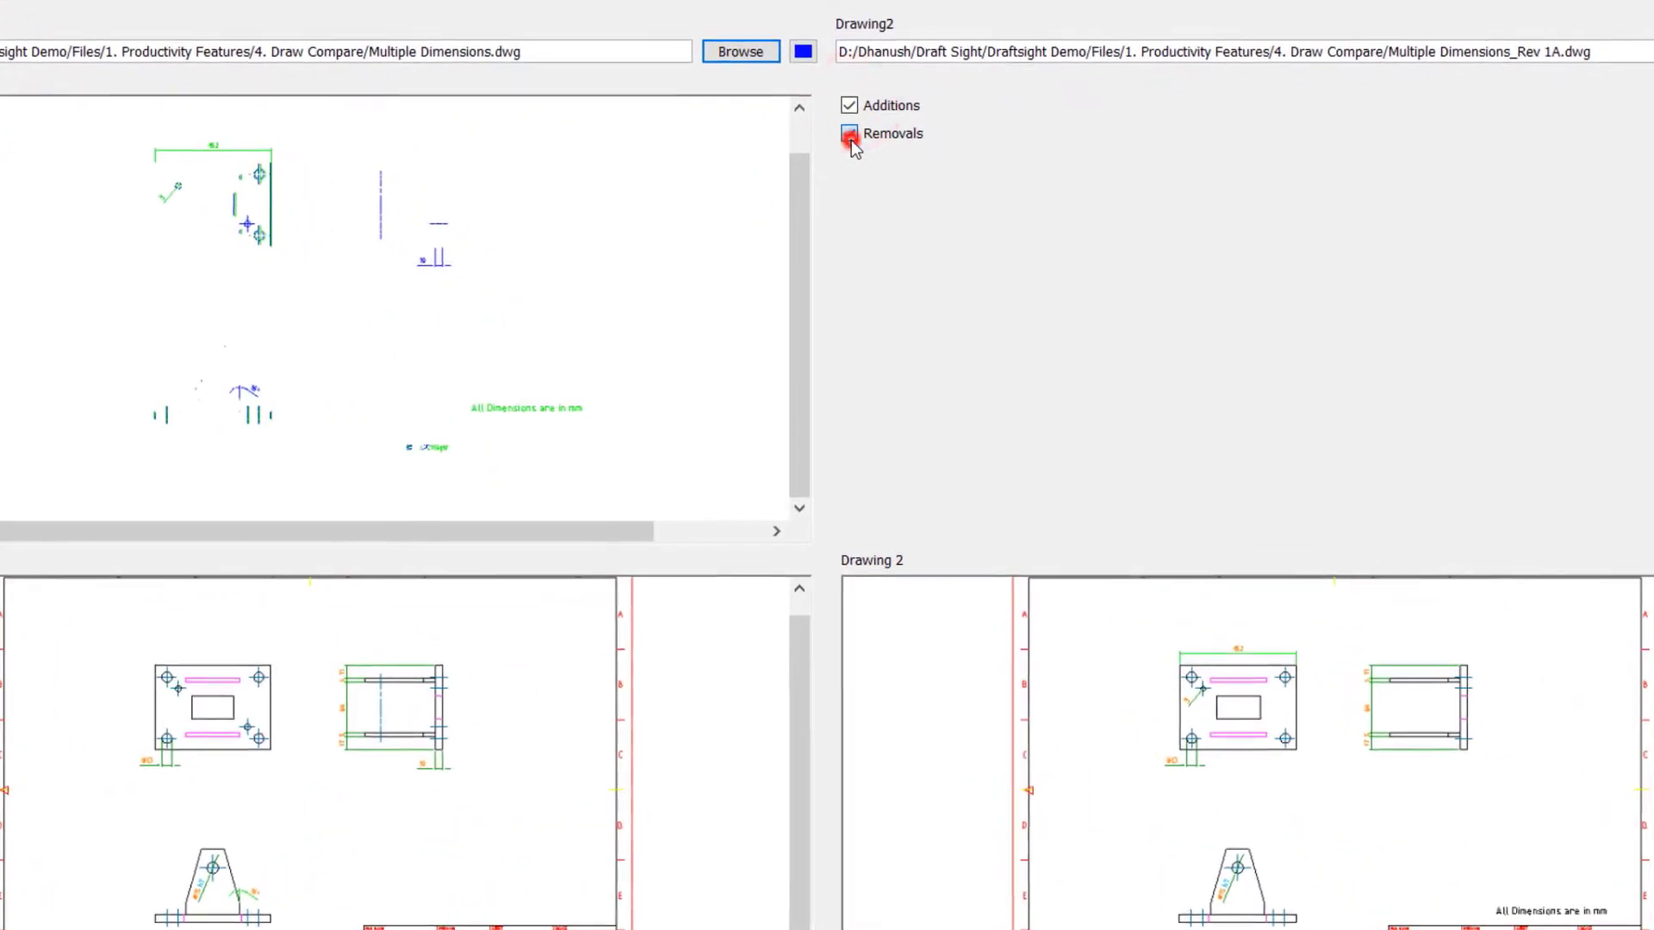
Save the comparison result to the Desktop as the bitmap DC.Difference and minimize the Draw Compare window.
click(50, 76)
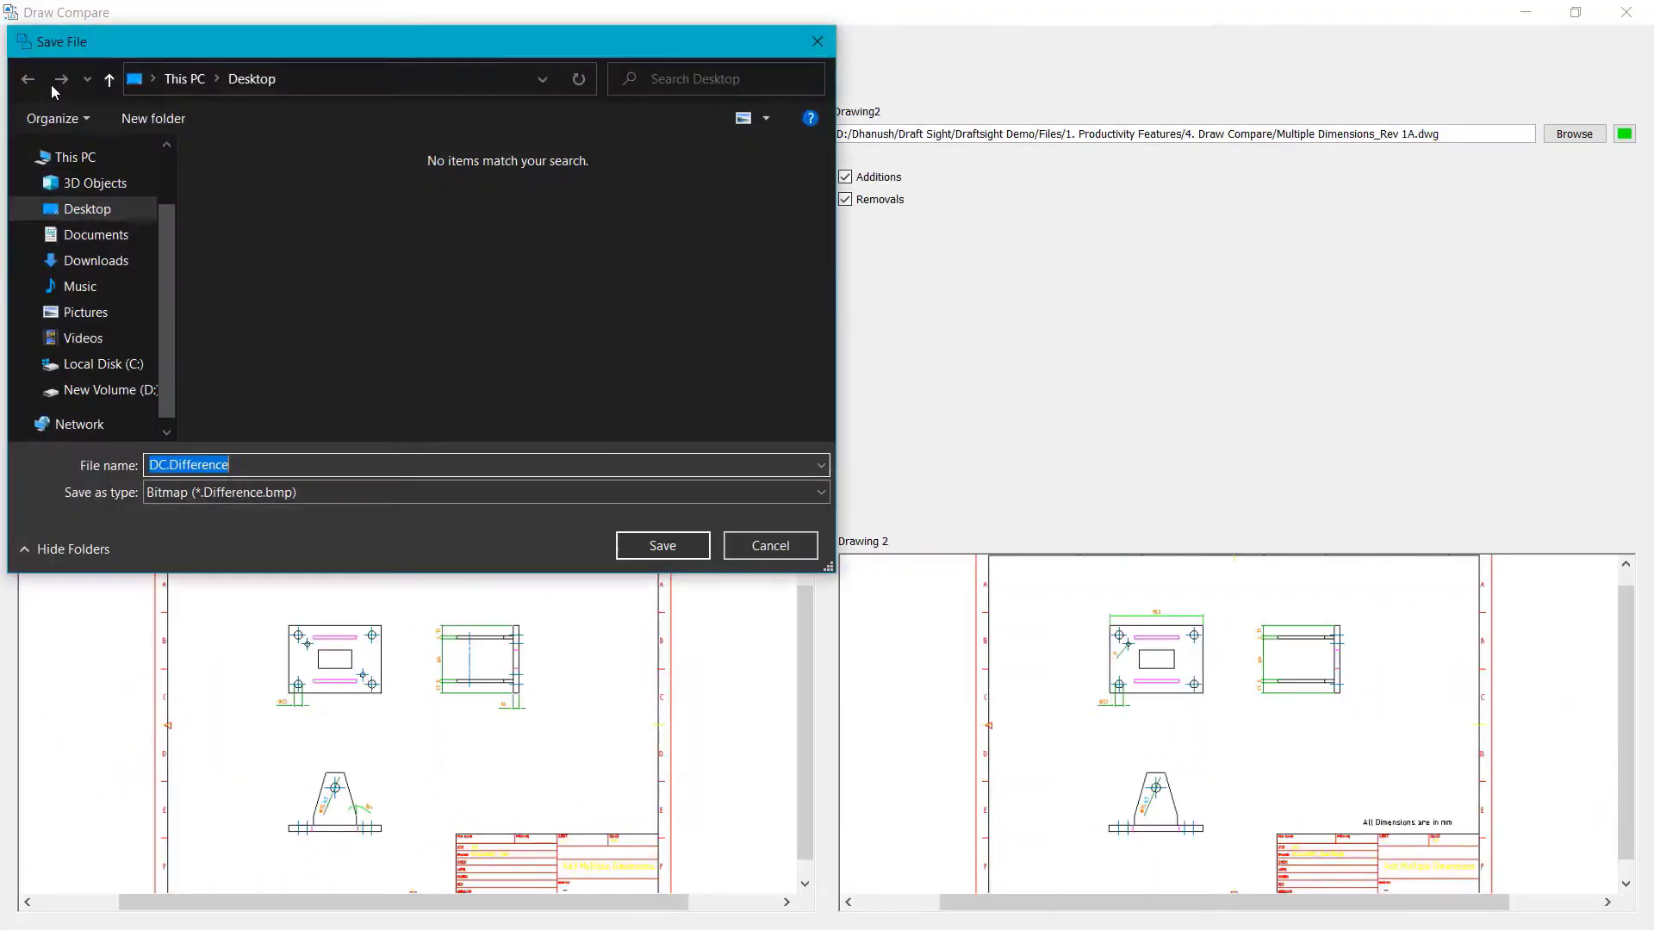
click(652, 556)
click(1526, 12)
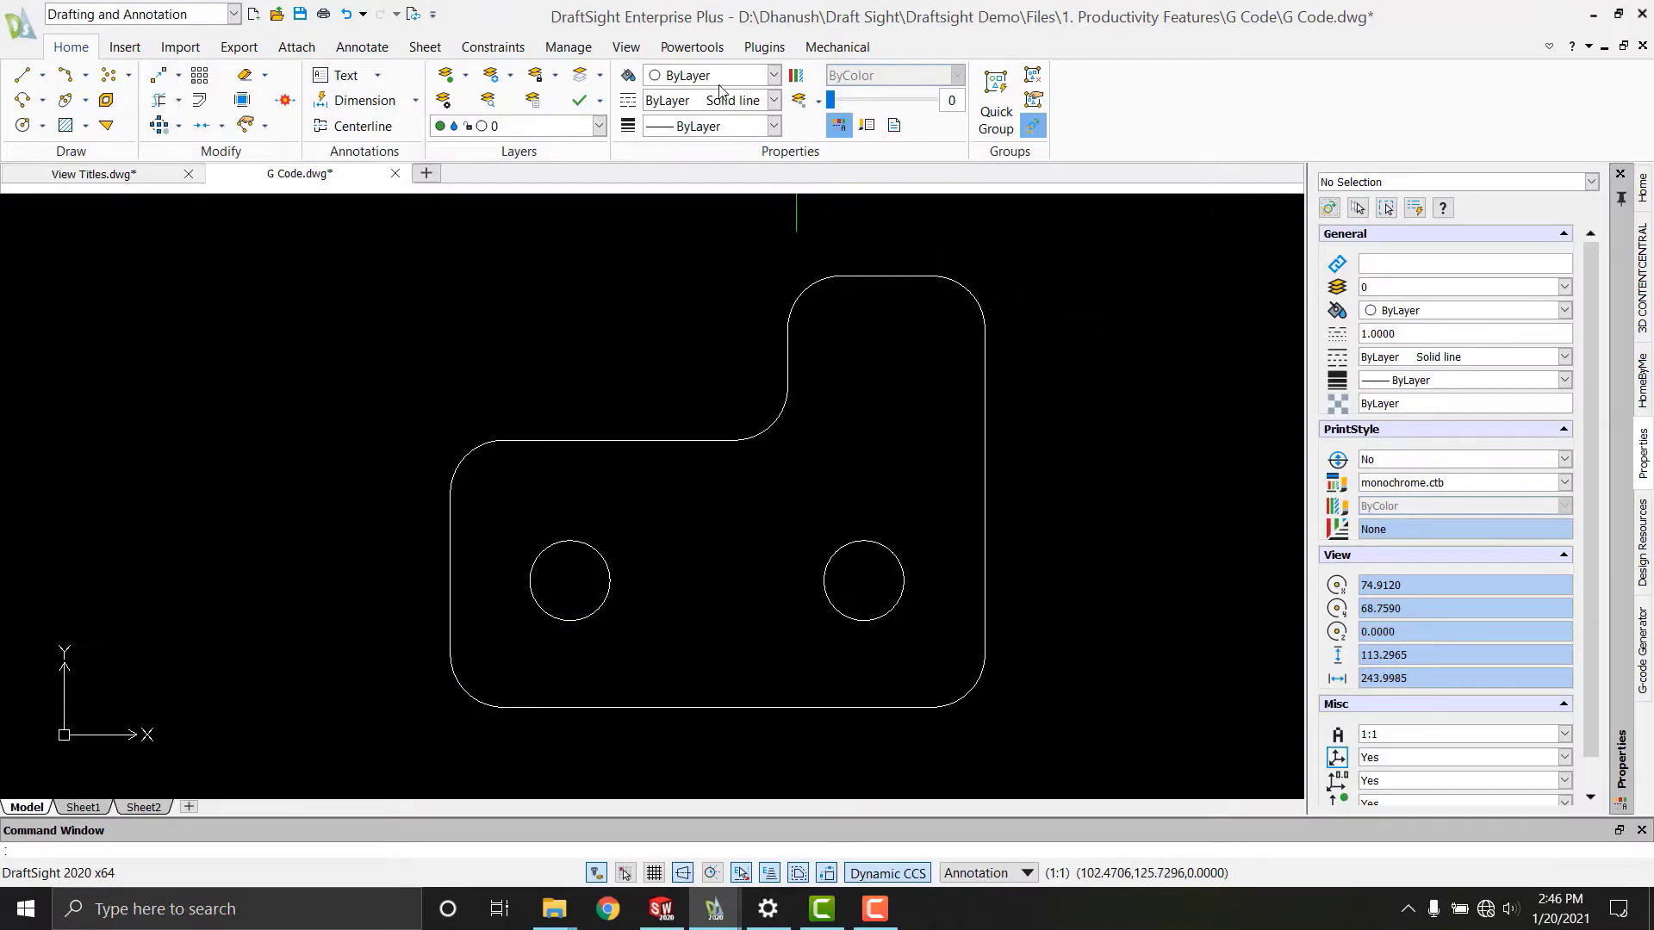
Start the 2D G-code Generator and generate a 2D Toolpath for the plate outline and its two holes.
click(703, 52)
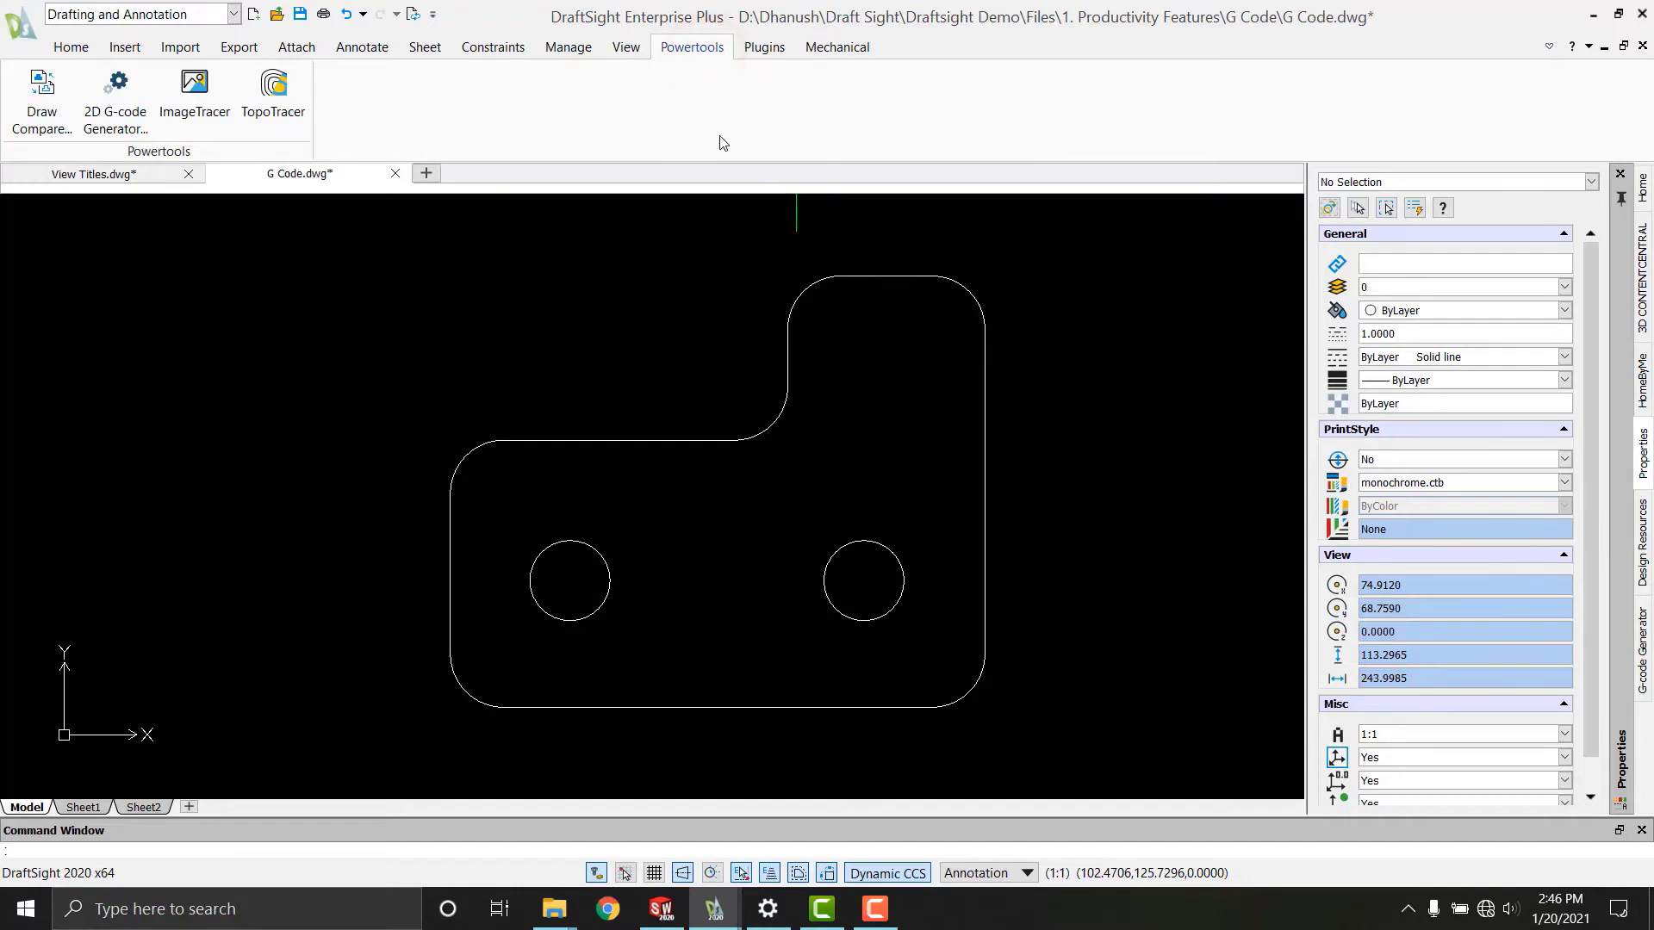
click(132, 96)
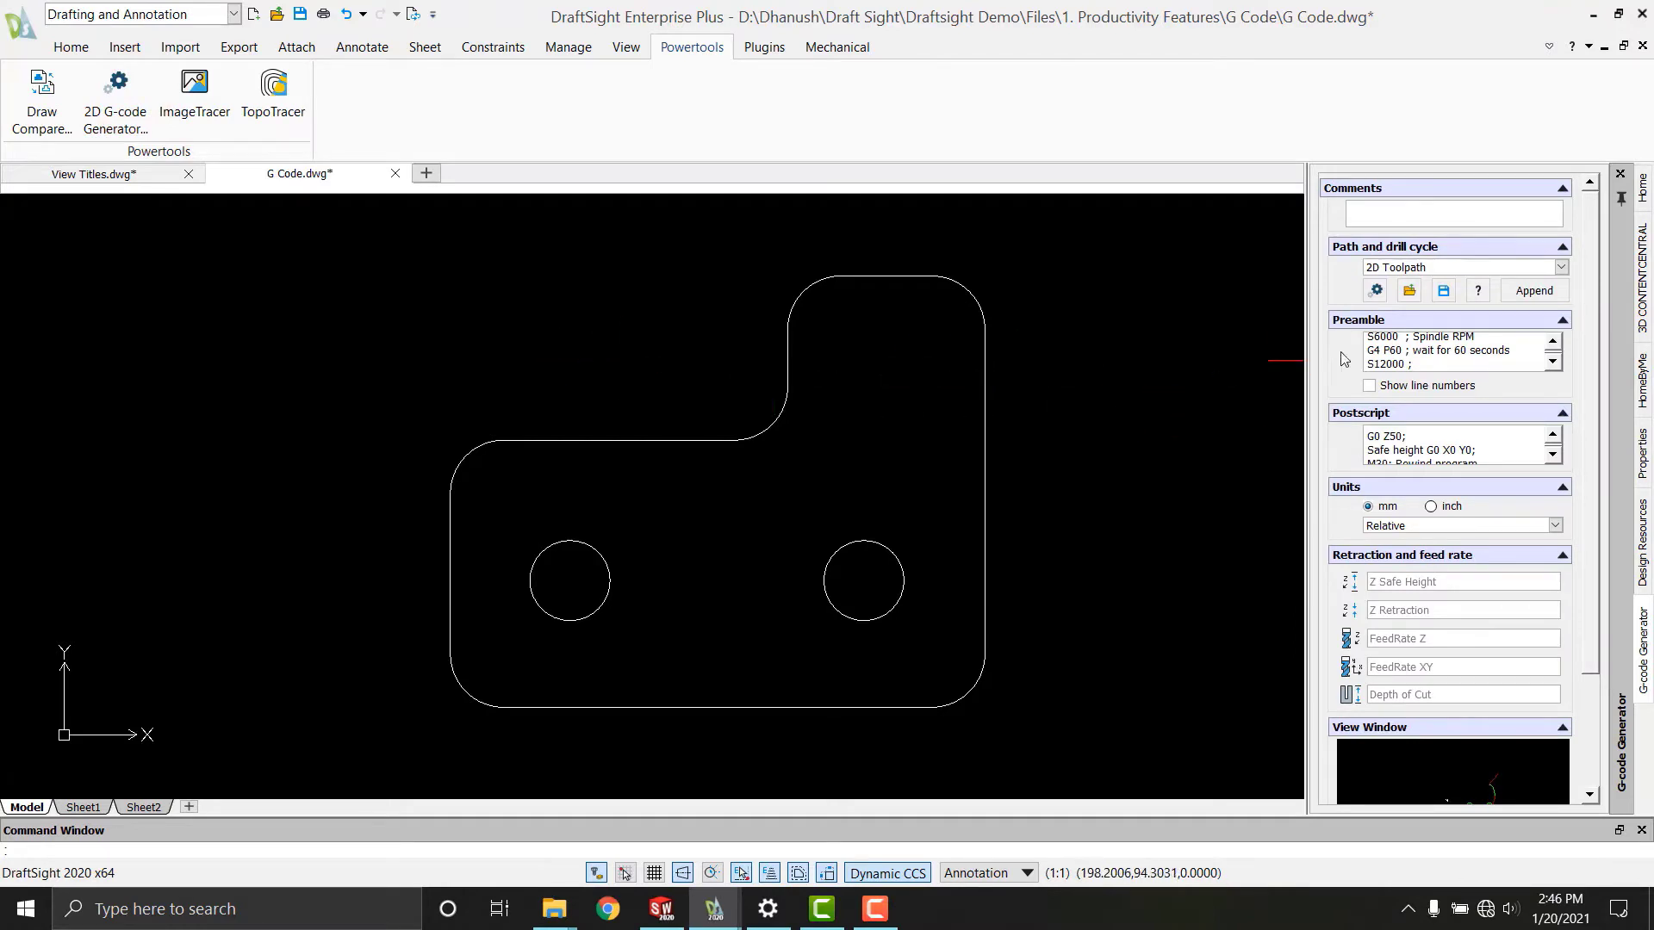
click(1376, 293)
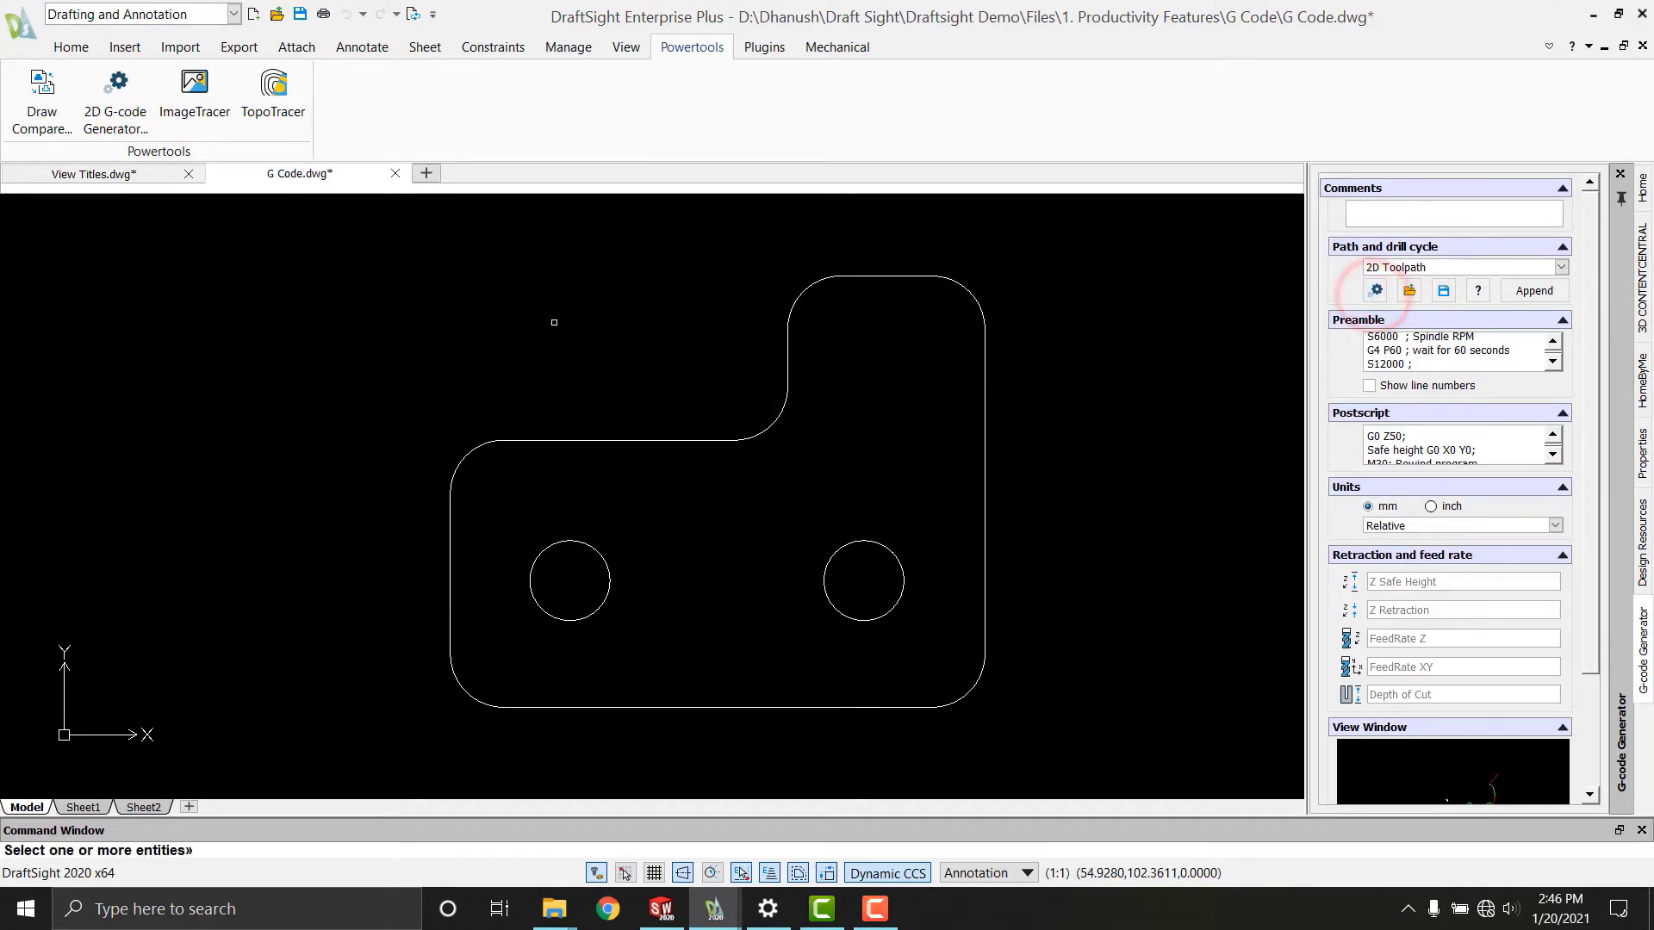
click(422, 239)
click(1051, 734)
key(Return)
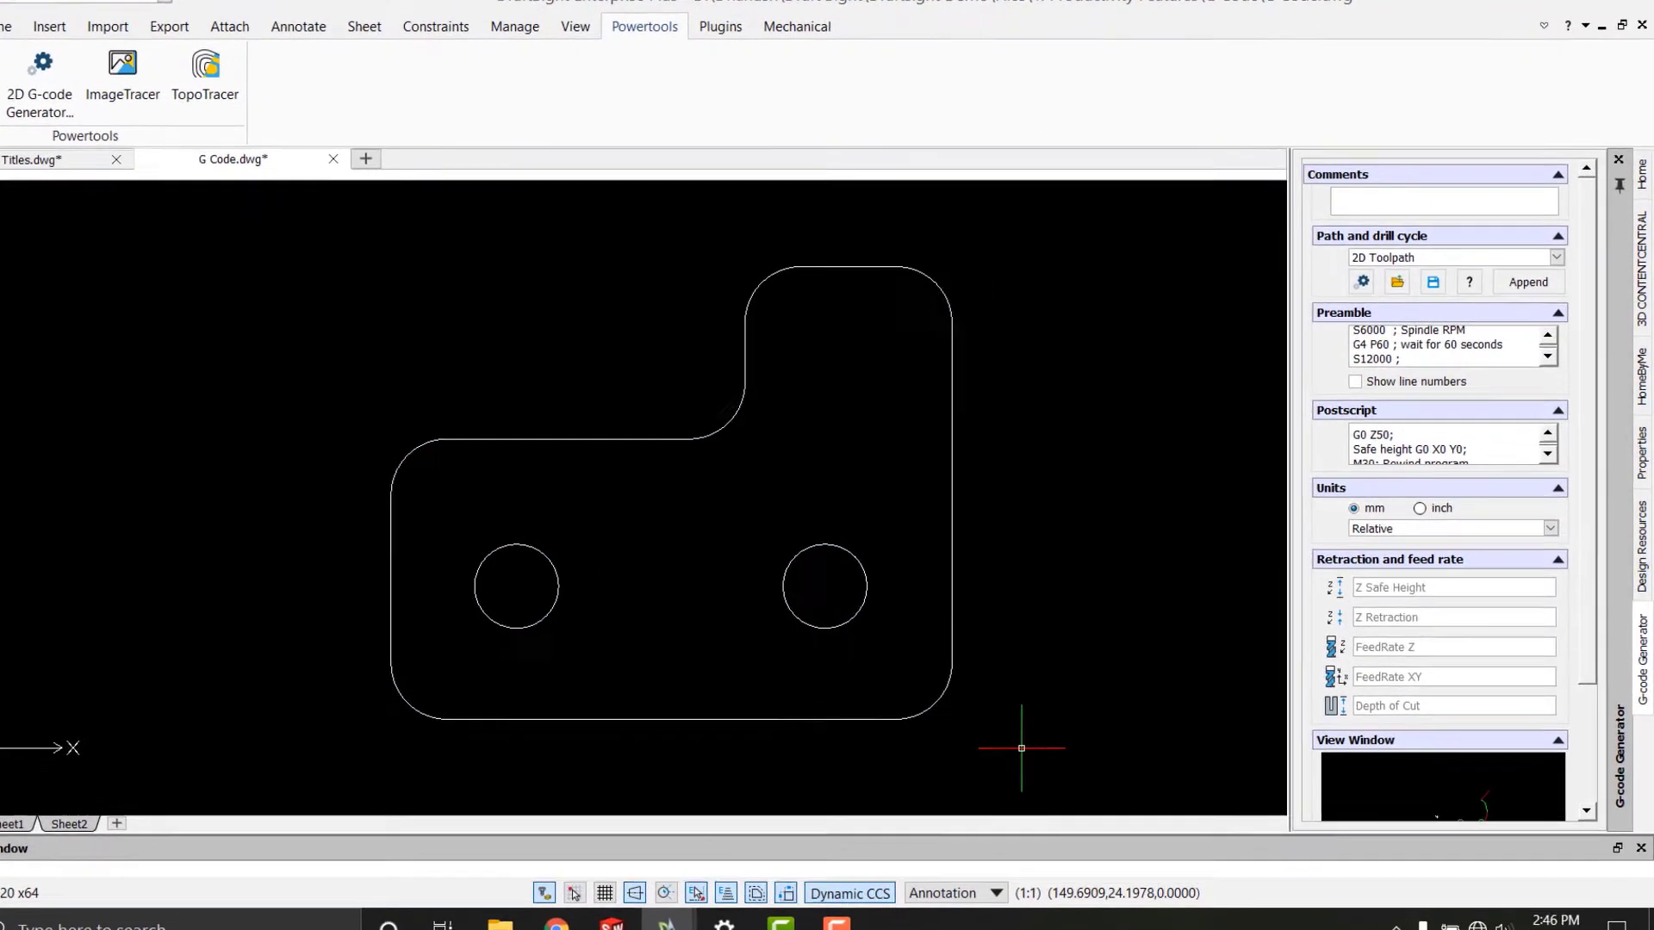
Review the preamble and postscript, set the G-code coordinates to Absolute, and save the G-code.
click(1548, 356)
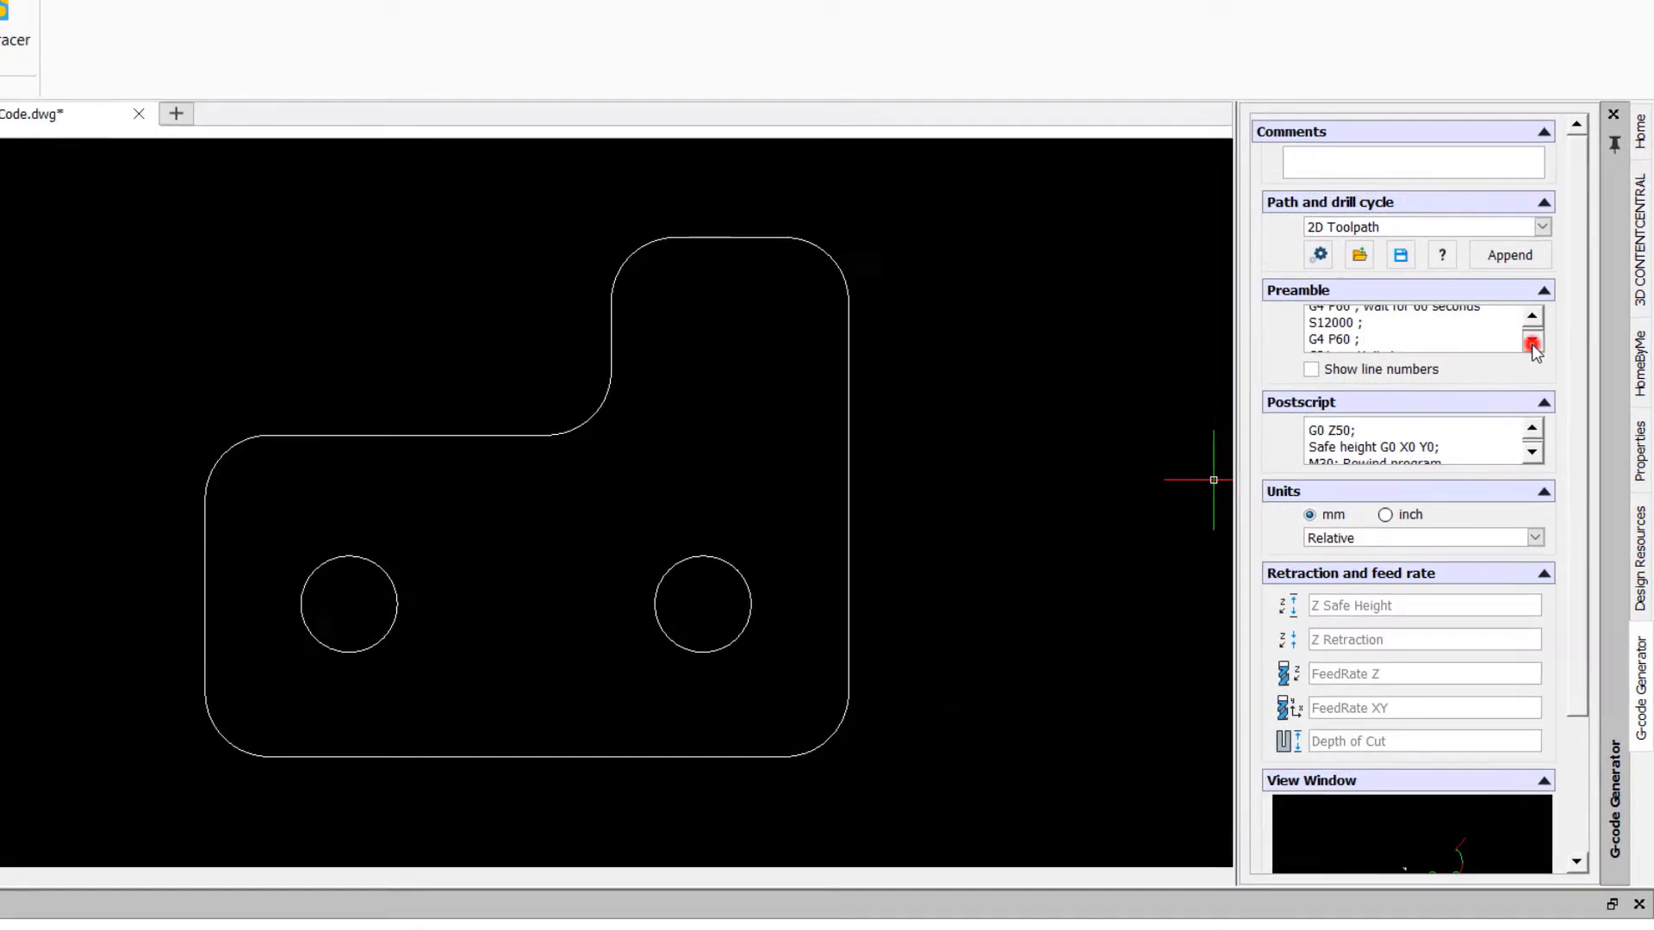
click(1532, 315)
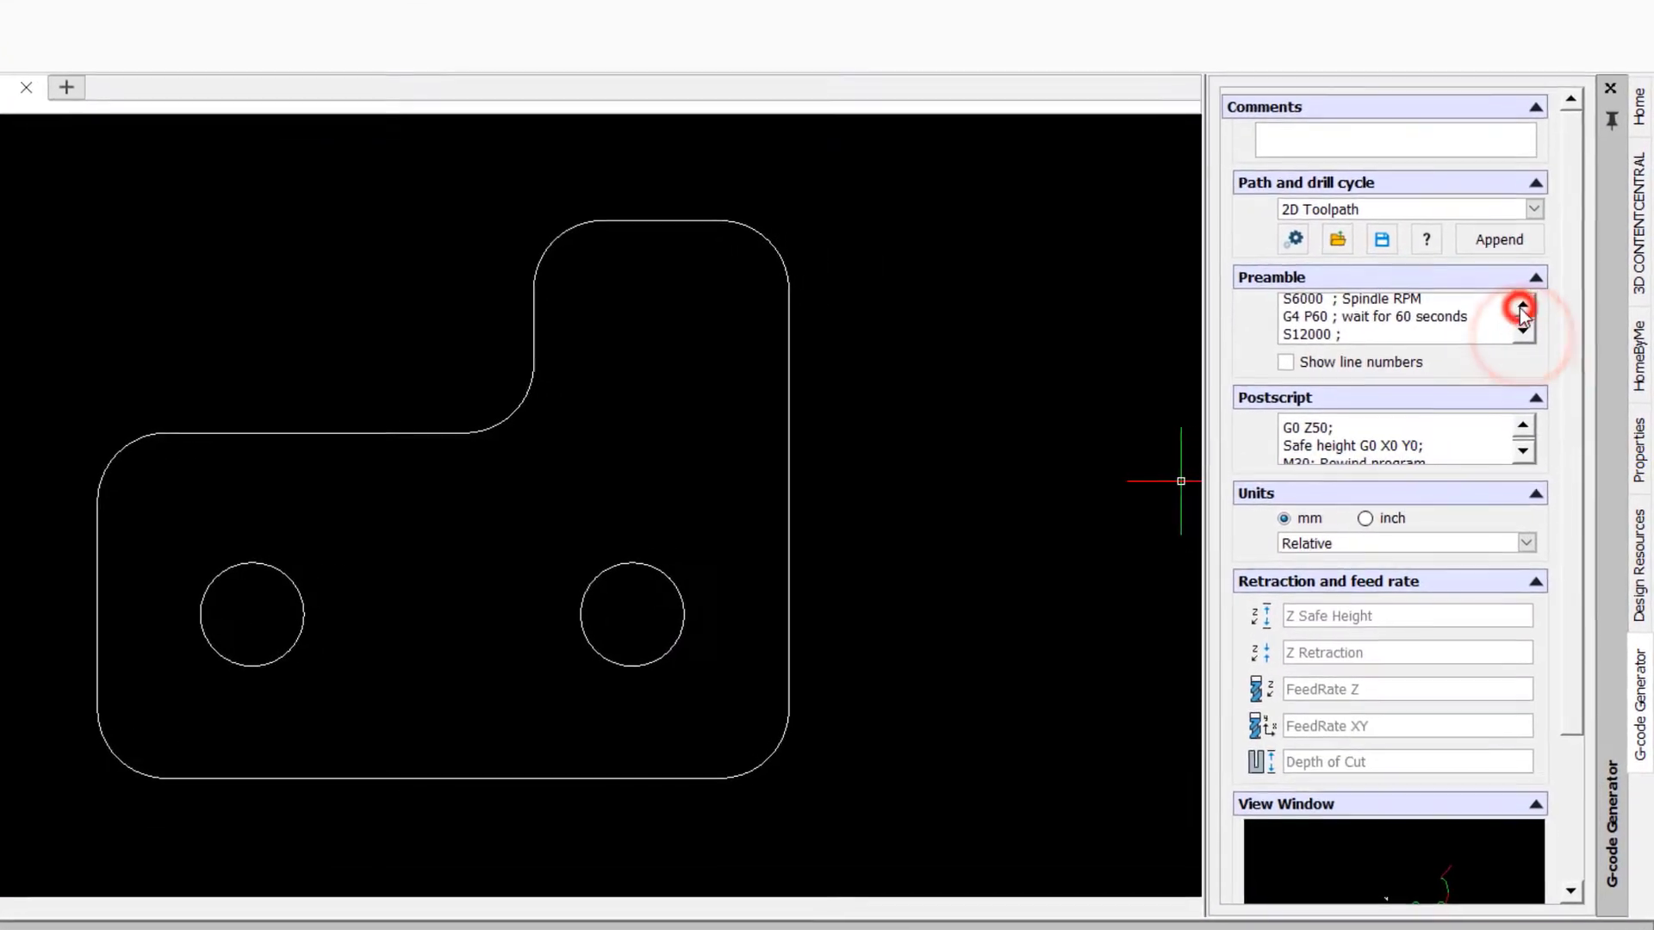
click(1515, 448)
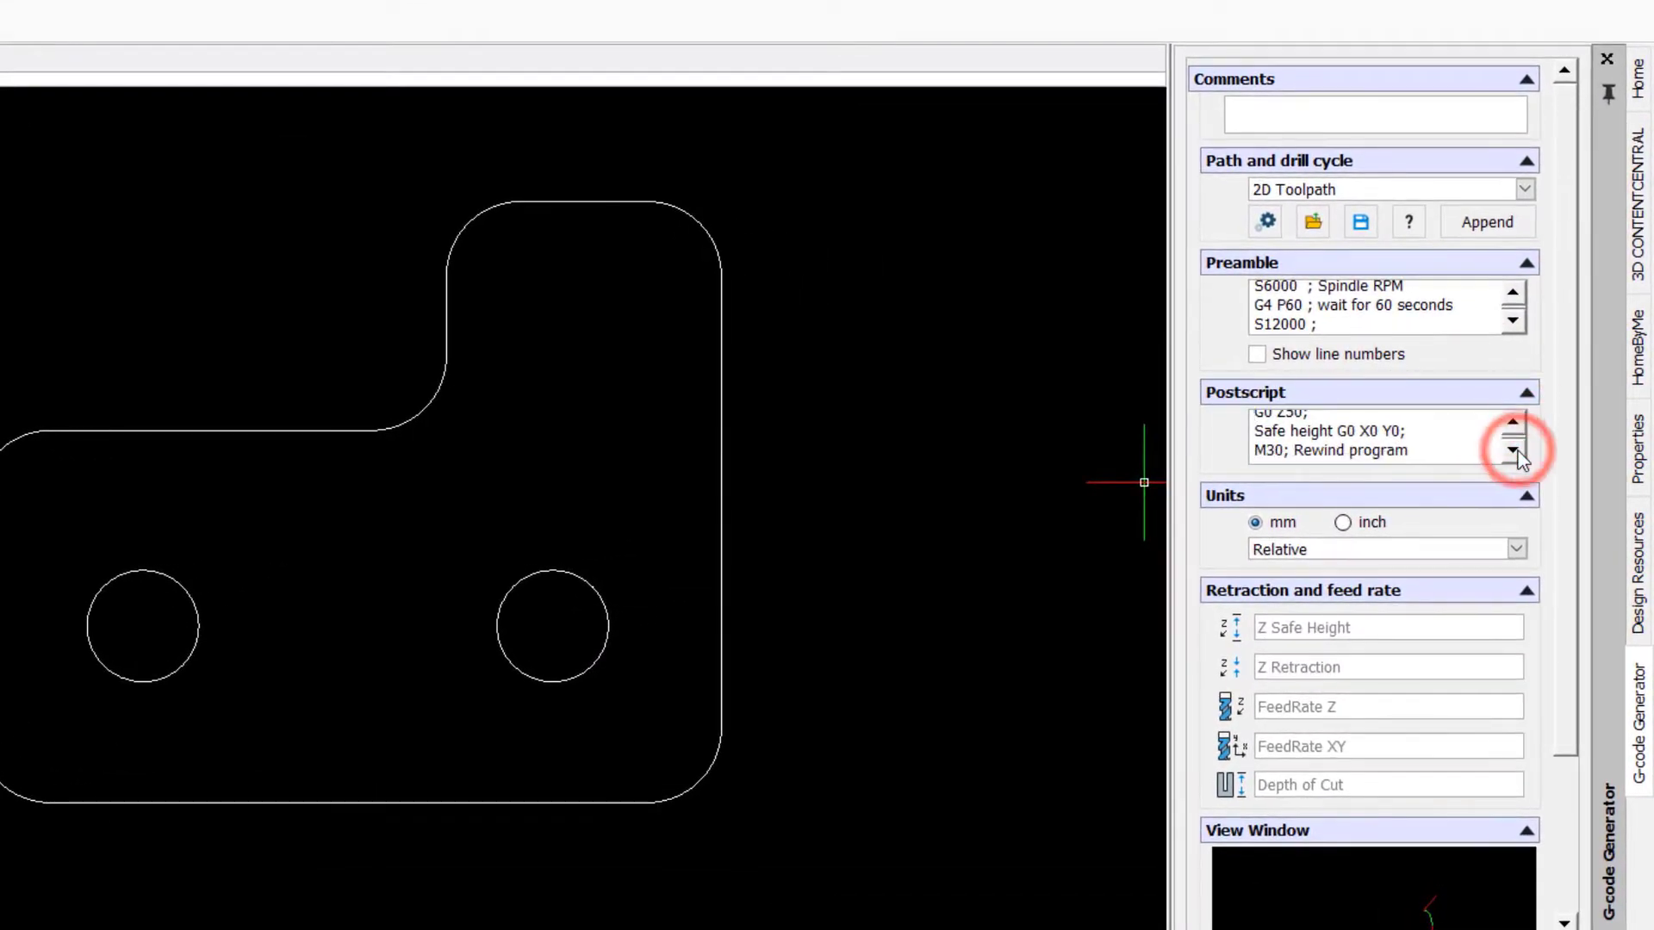
click(1520, 547)
click(1491, 589)
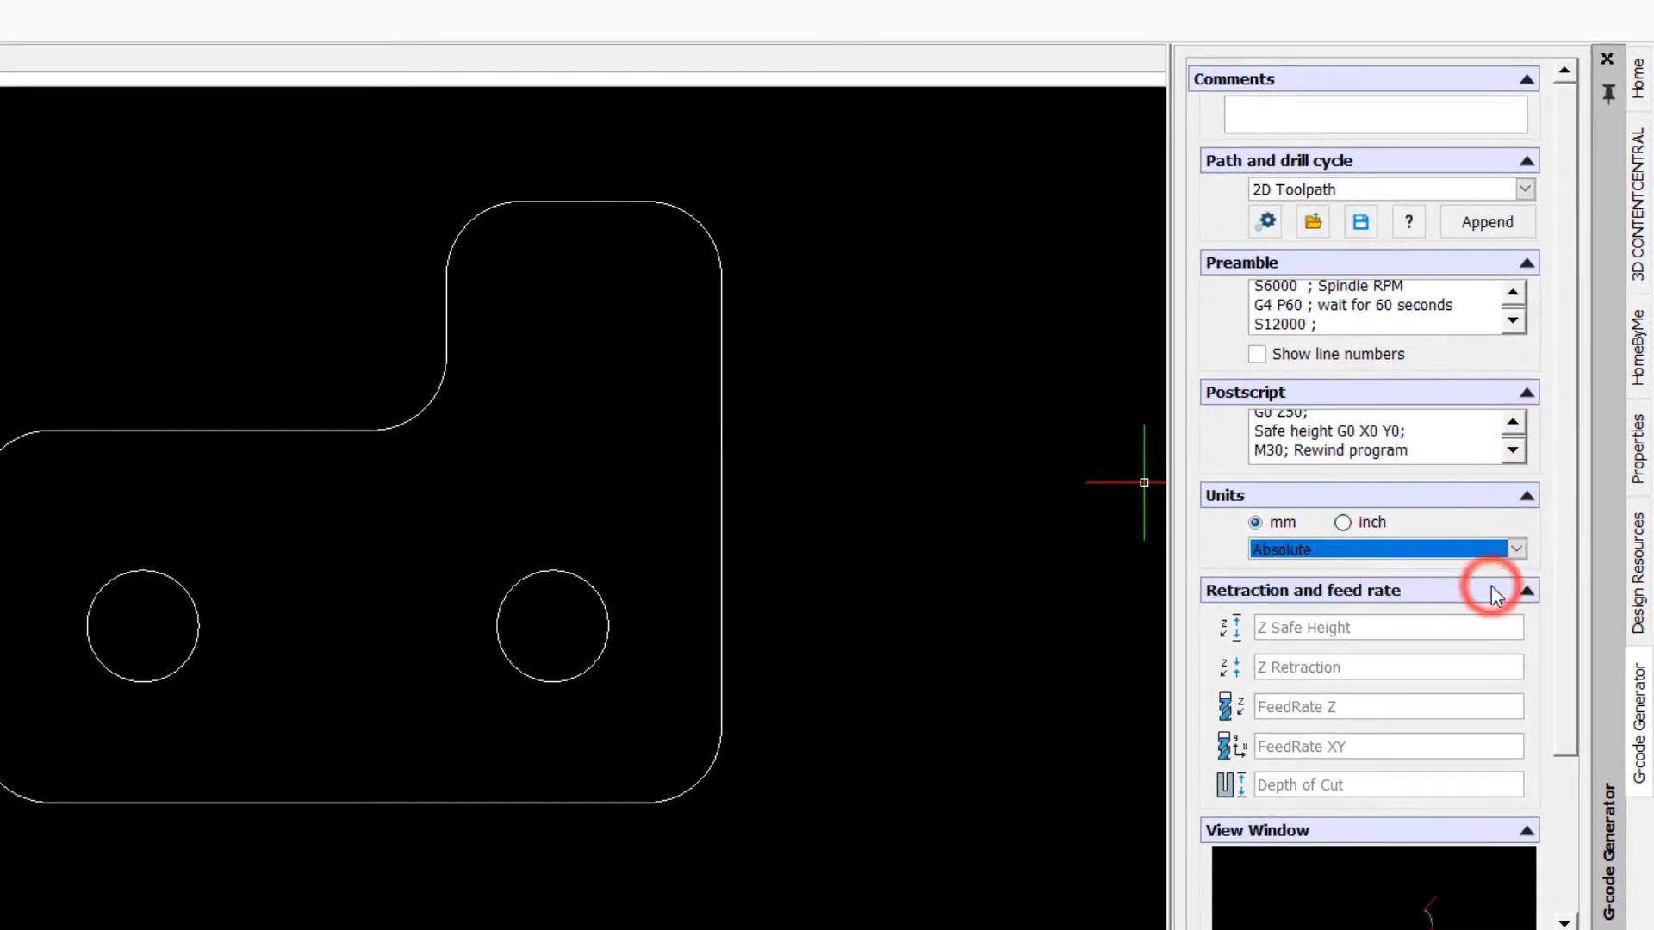
click(1360, 223)
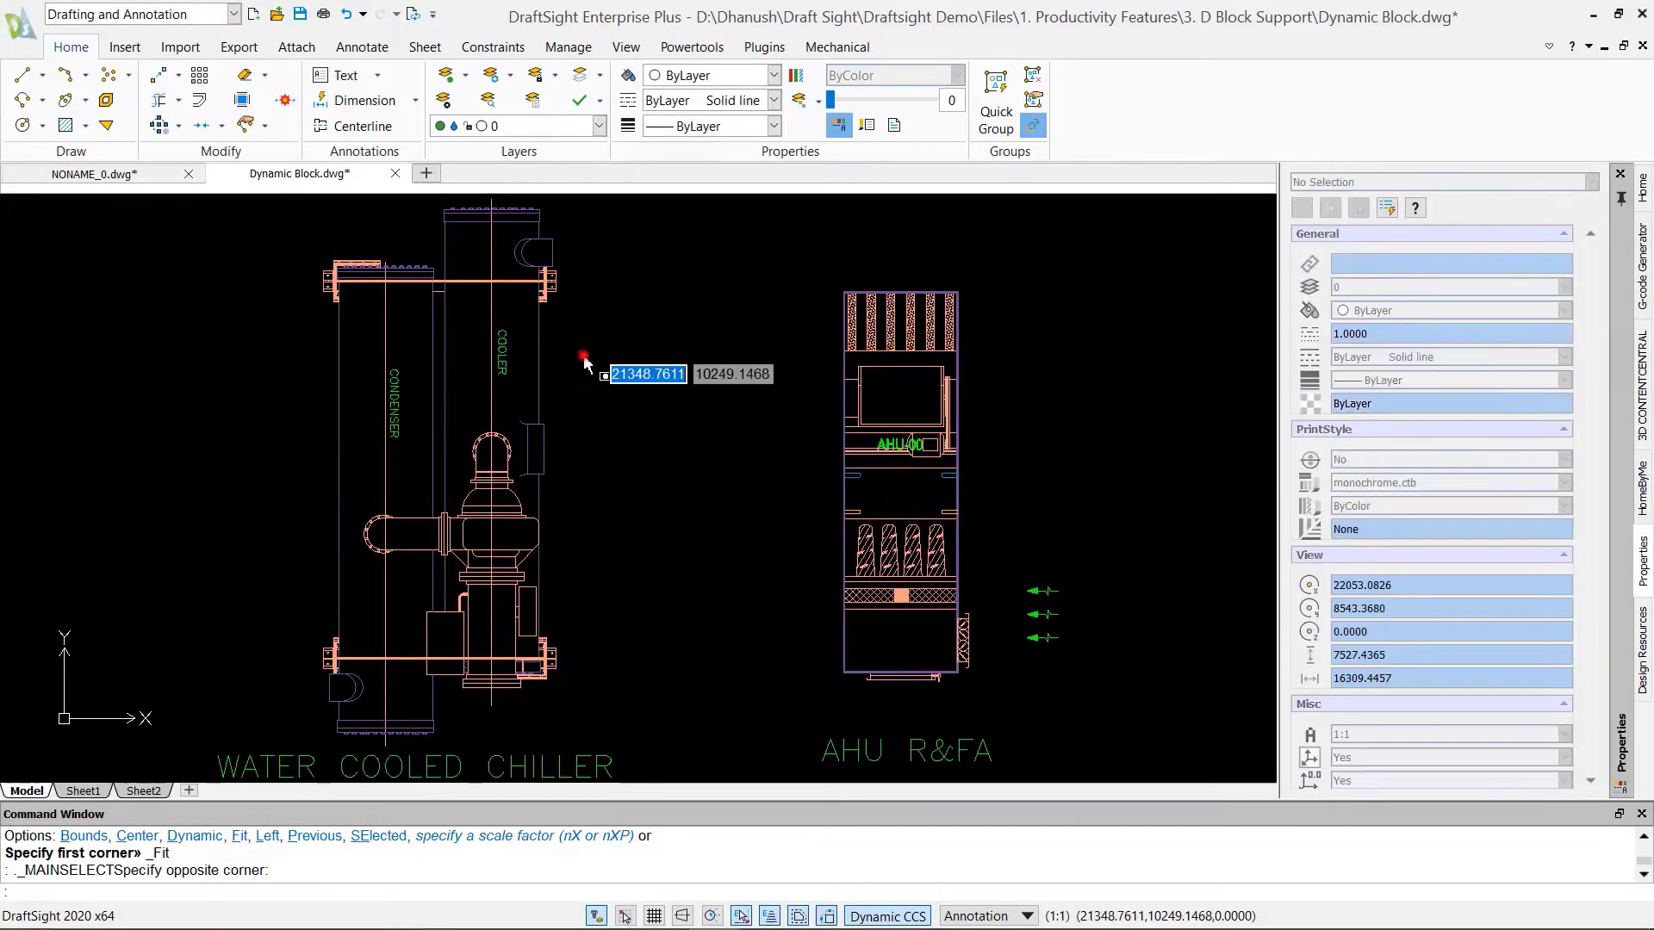
Switch the water cooled chiller dynamic block to its end view and back to the plan view.
click(583, 355)
click(459, 401)
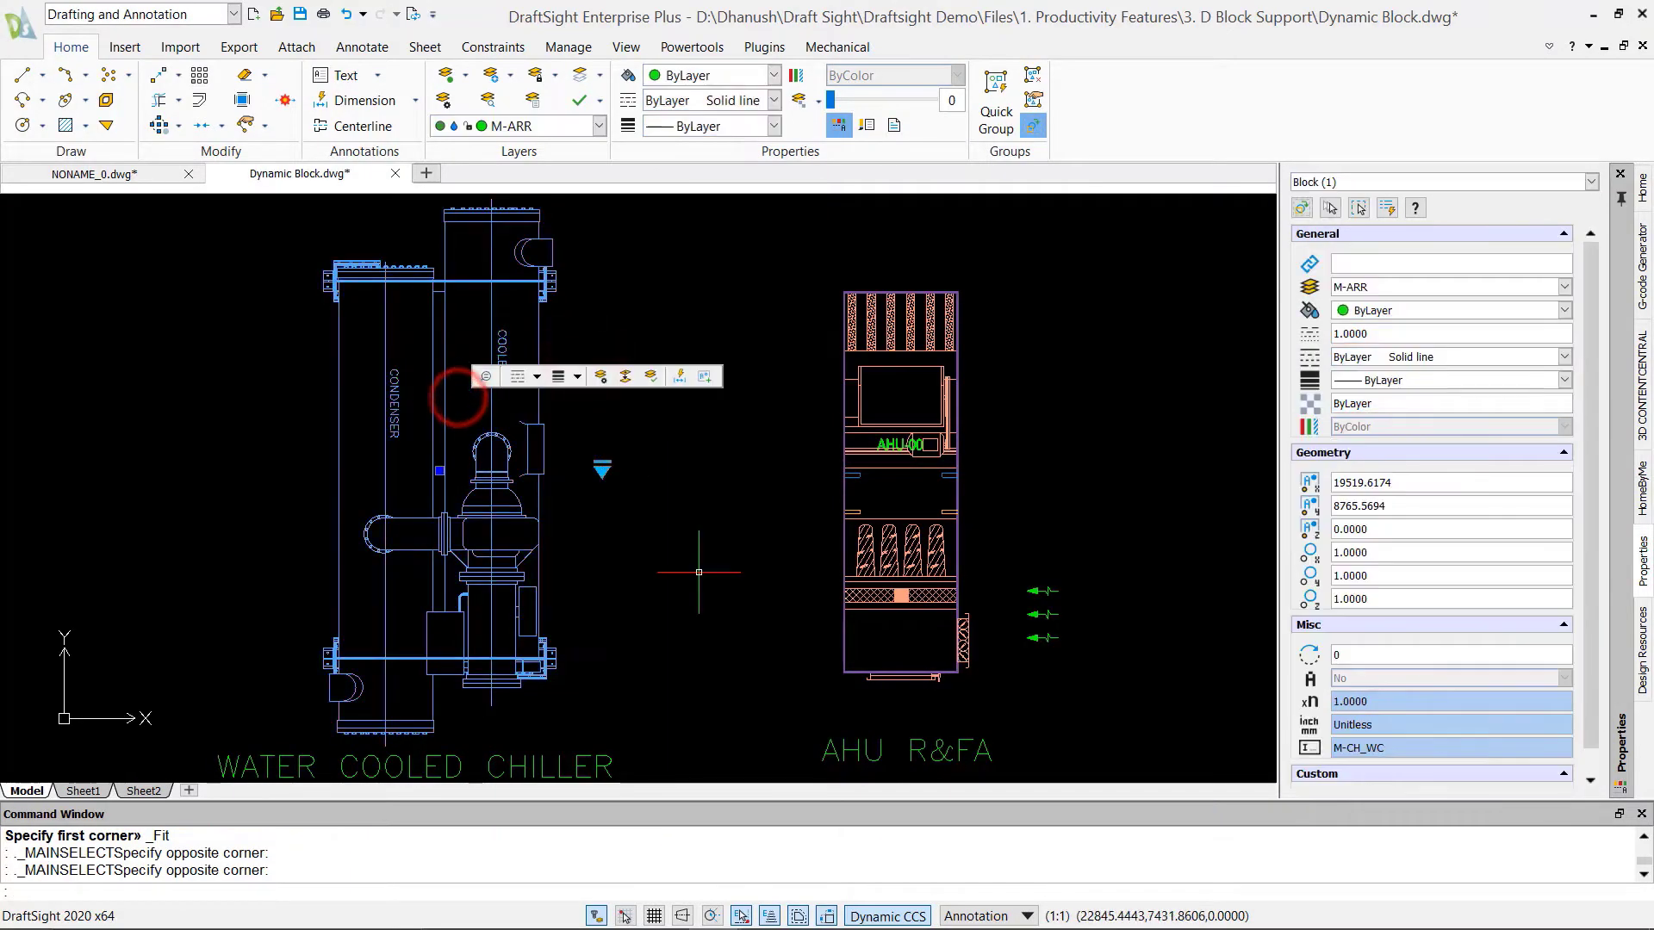
click(602, 472)
click(635, 506)
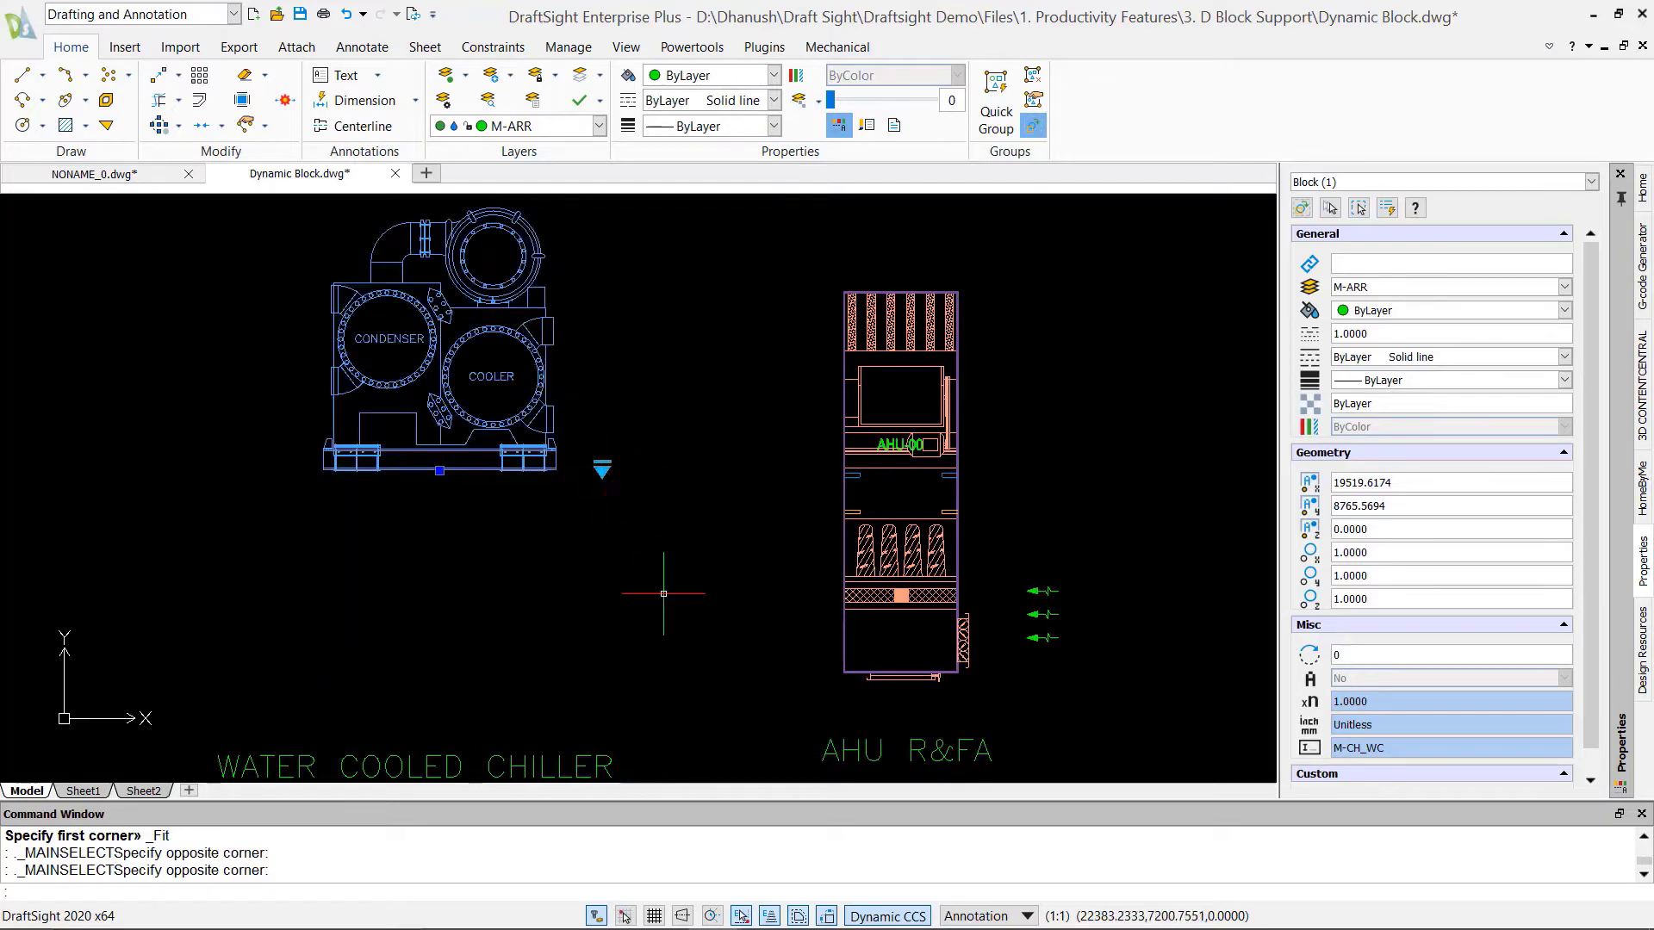
click(601, 472)
click(622, 483)
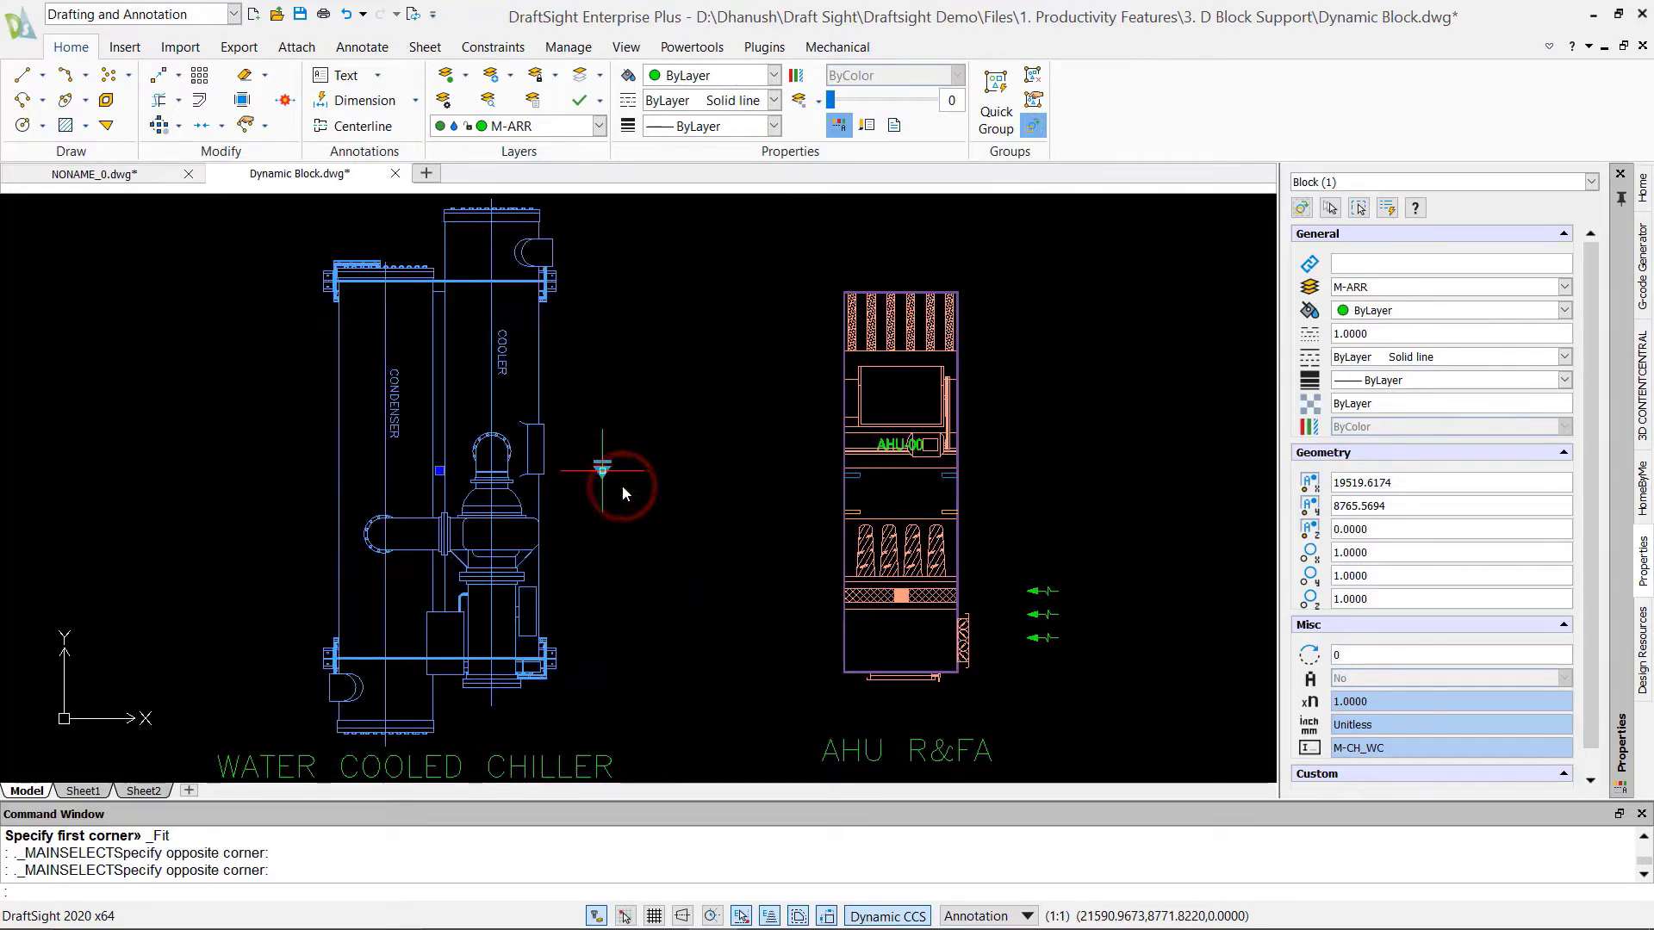
key(Escape)
Switch the AHU R&FA dynamic block to AHU (RFA)_4000L/S and then to AHU (RFA)_1500L/S.
click(920, 329)
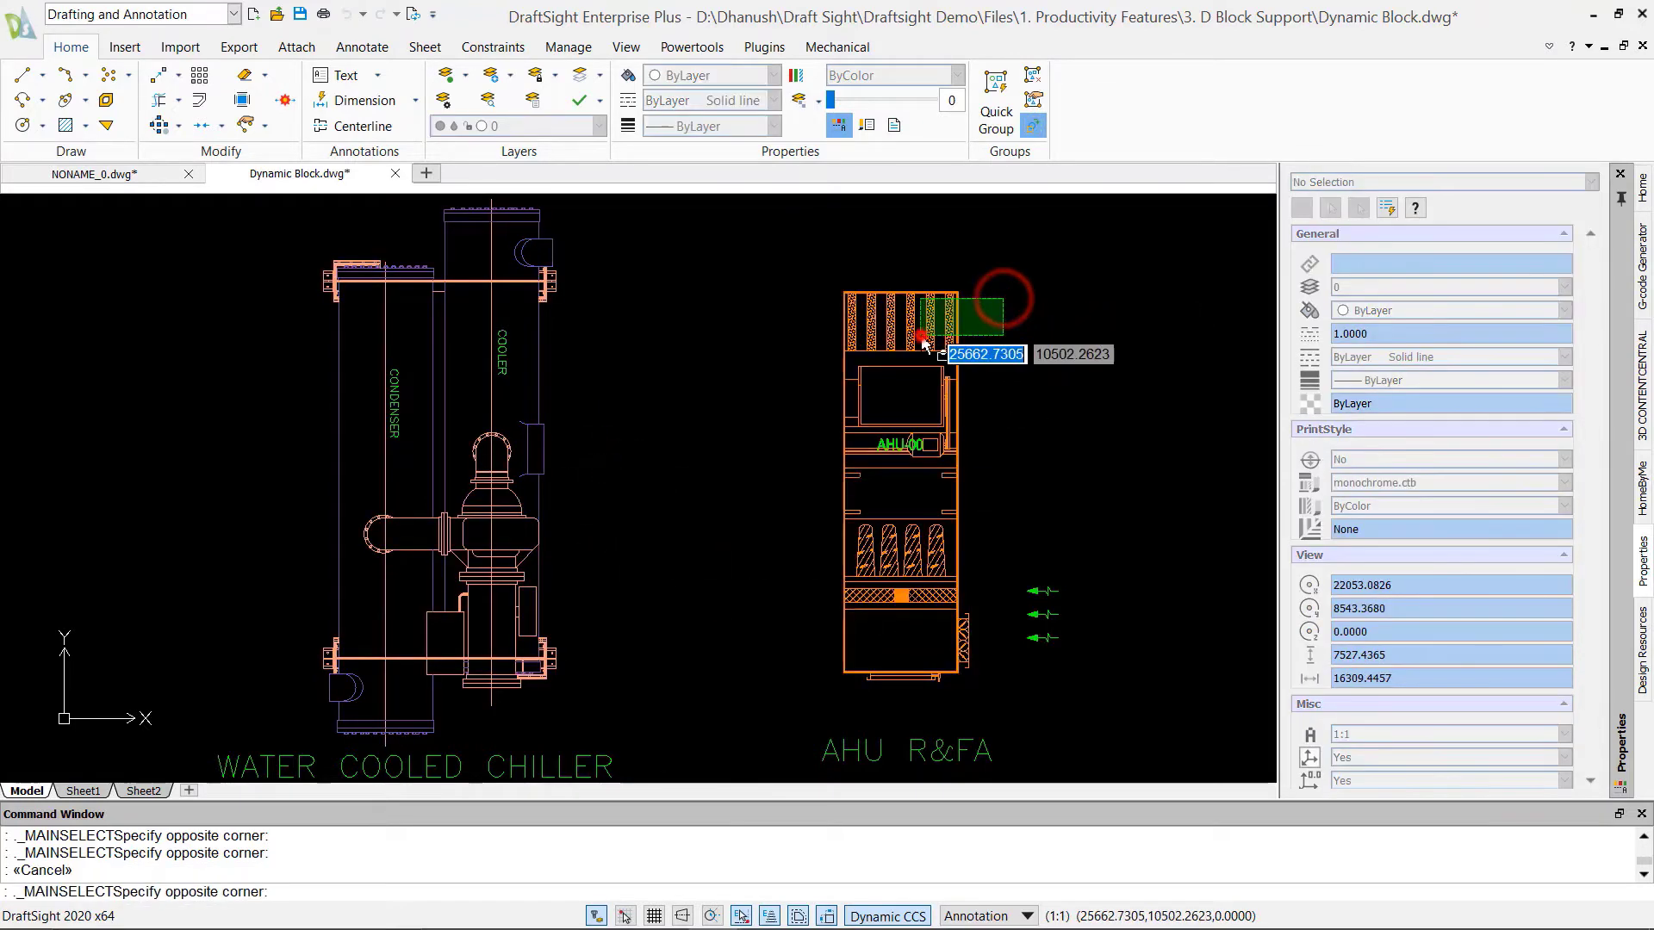
click(1053, 670)
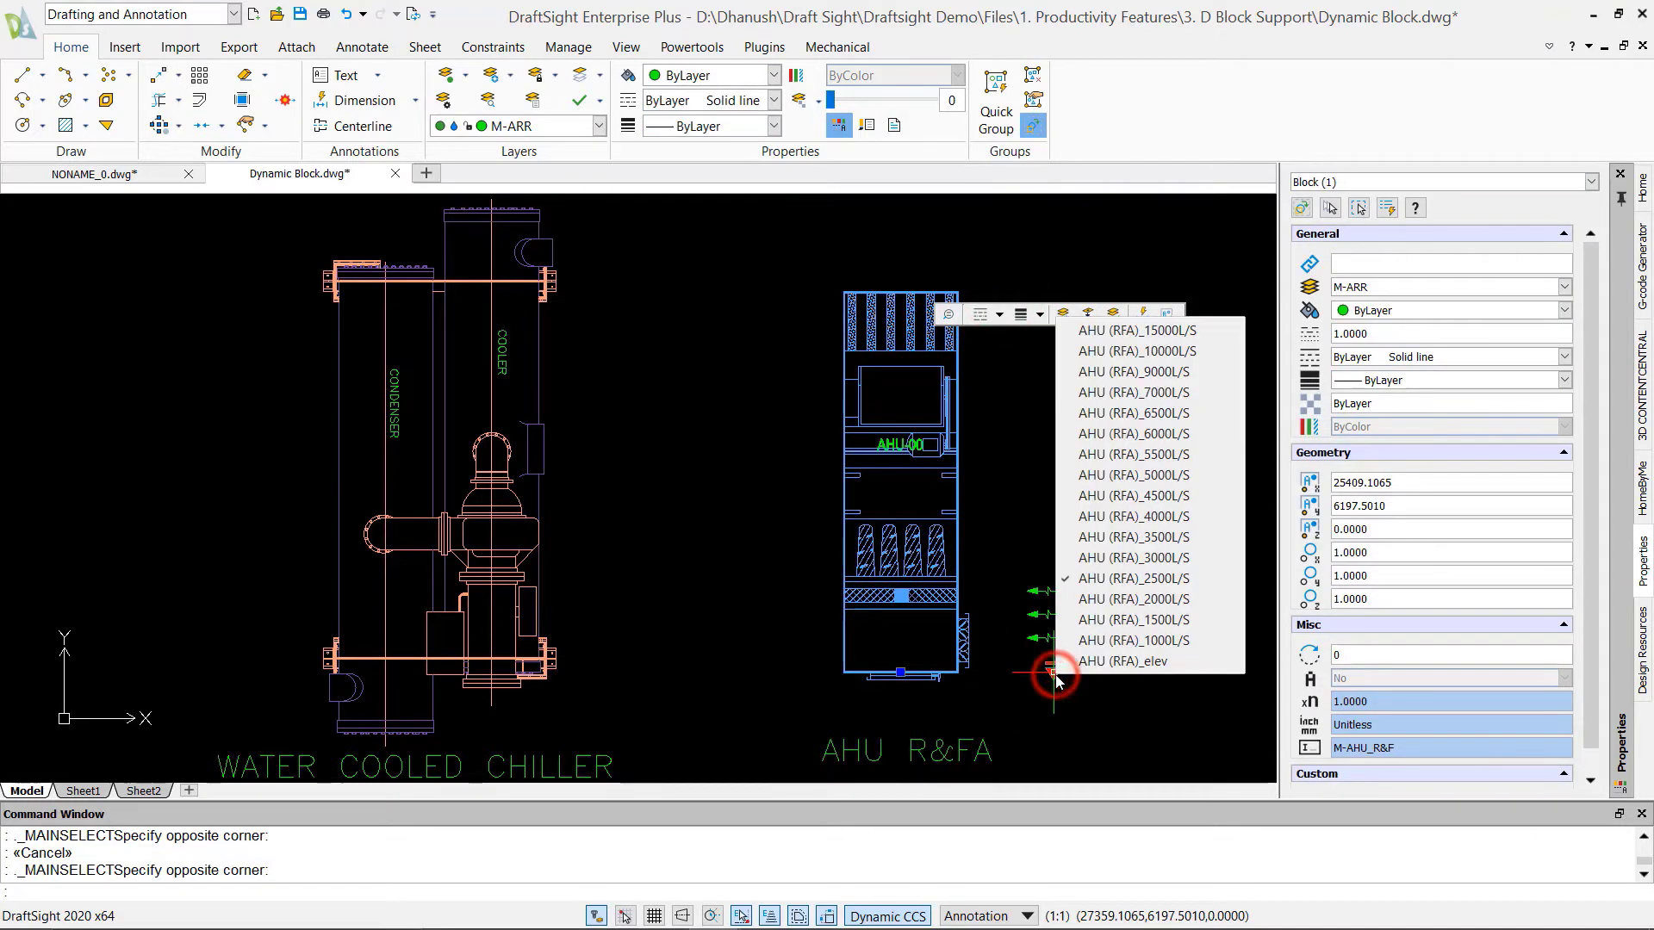
click(1113, 512)
click(1053, 670)
click(1093, 625)
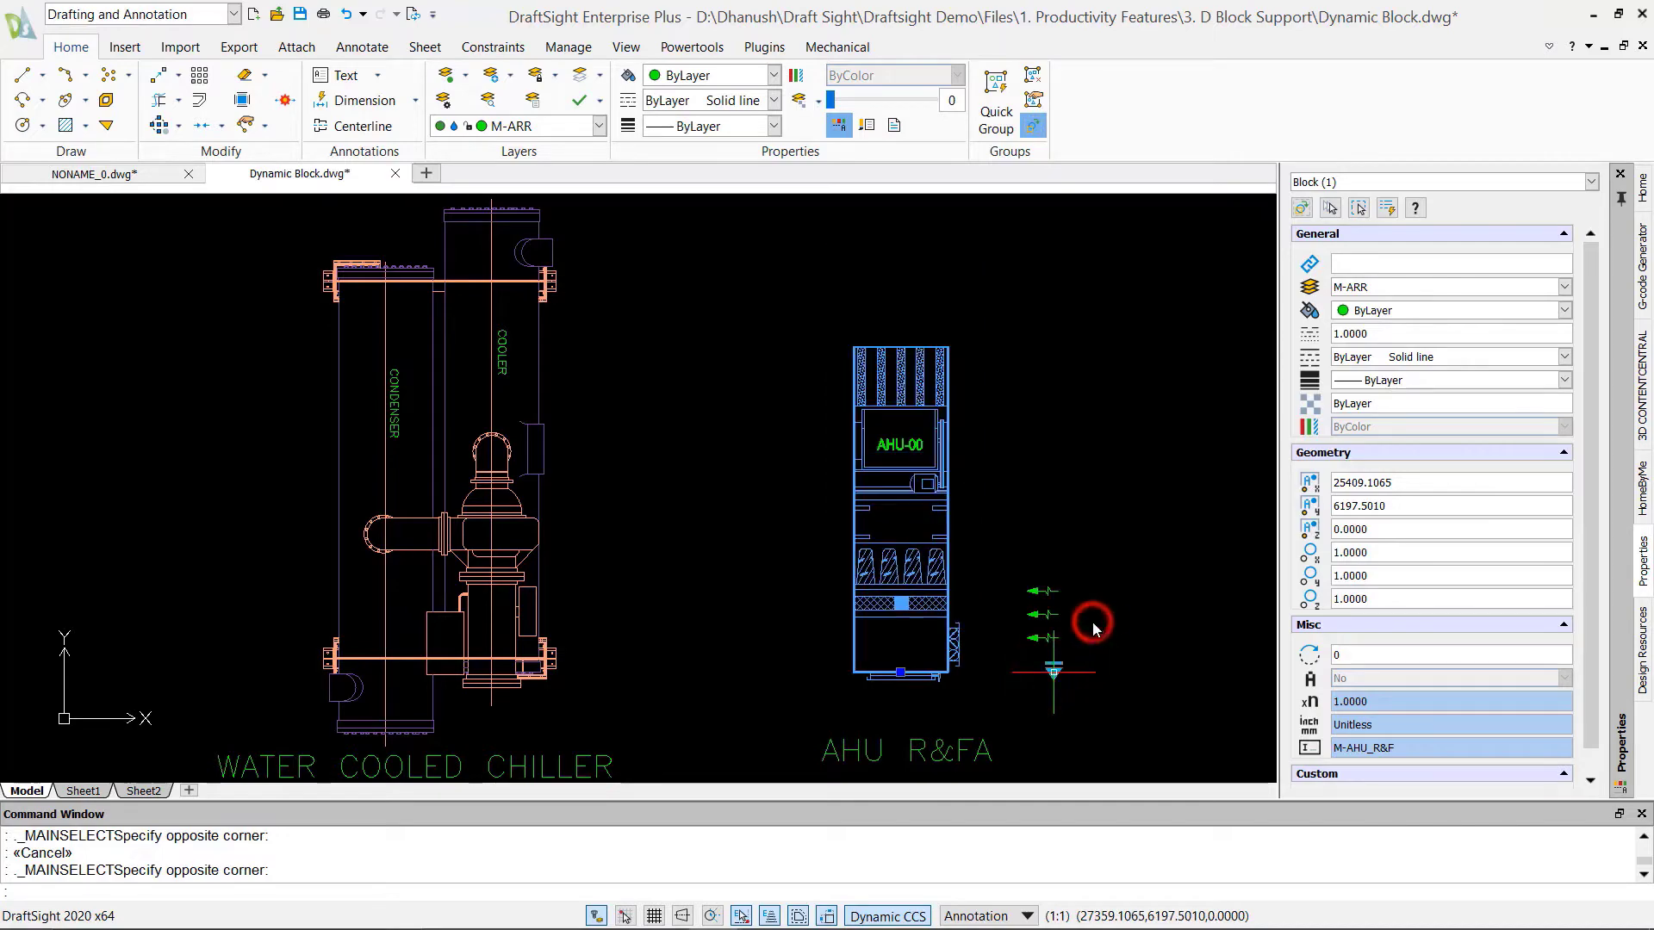
key(Escape)
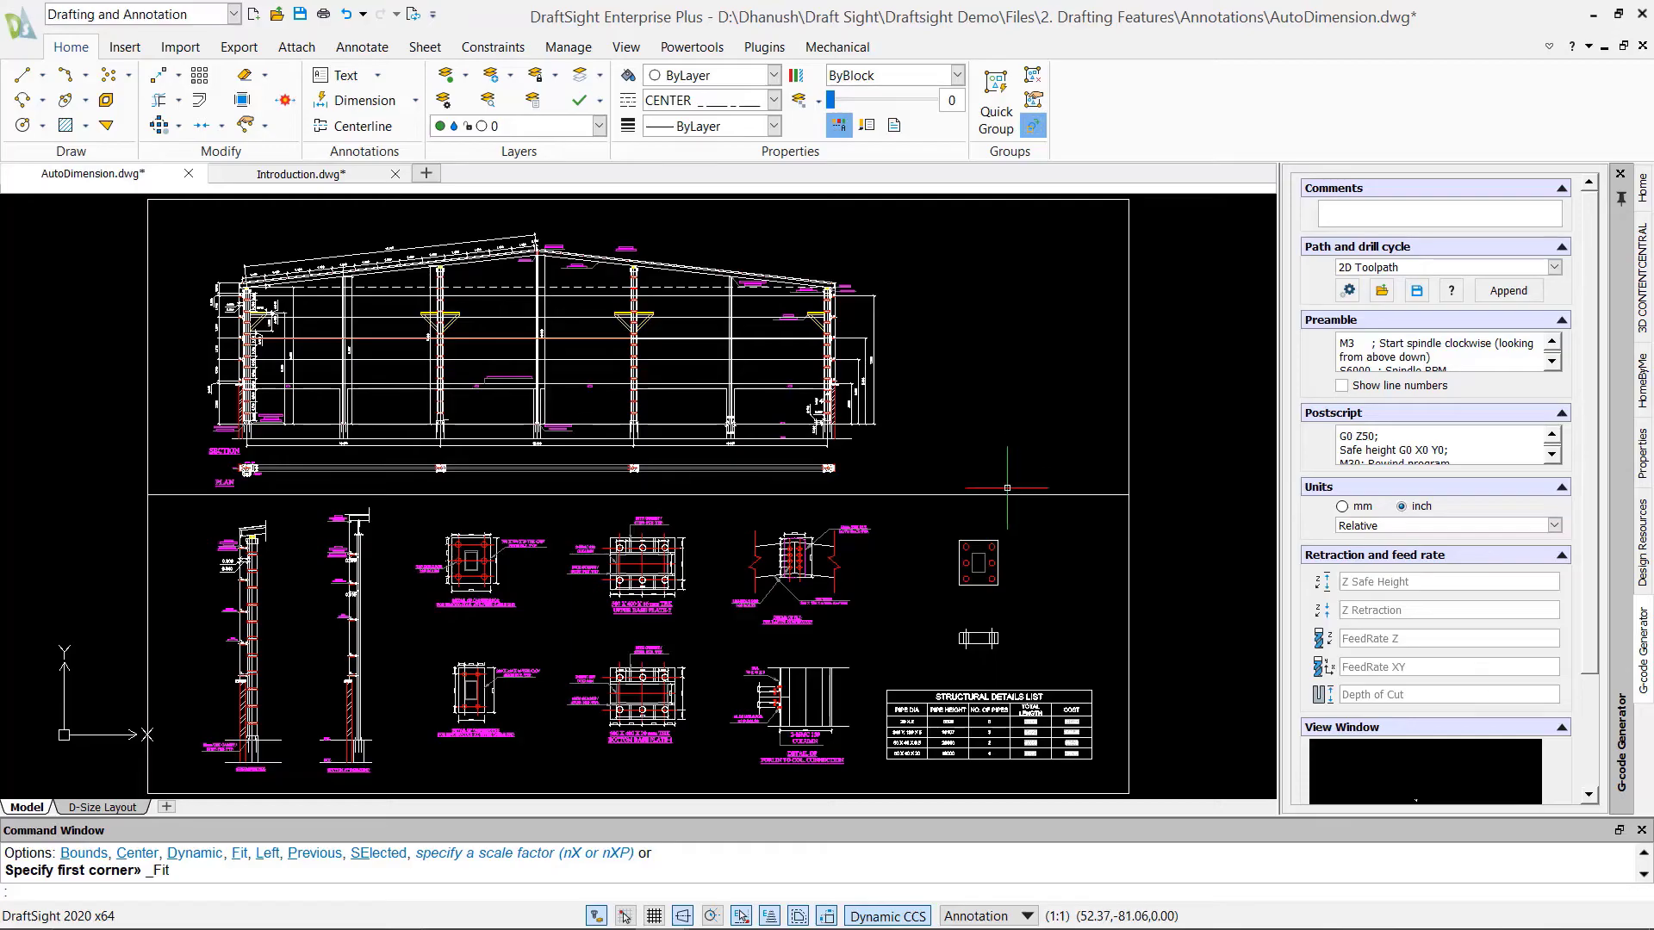
Open the Views dialog in AutoDimension.dwg and activate the saved model view View A.
right_drag(1015, 373, 1016, 443)
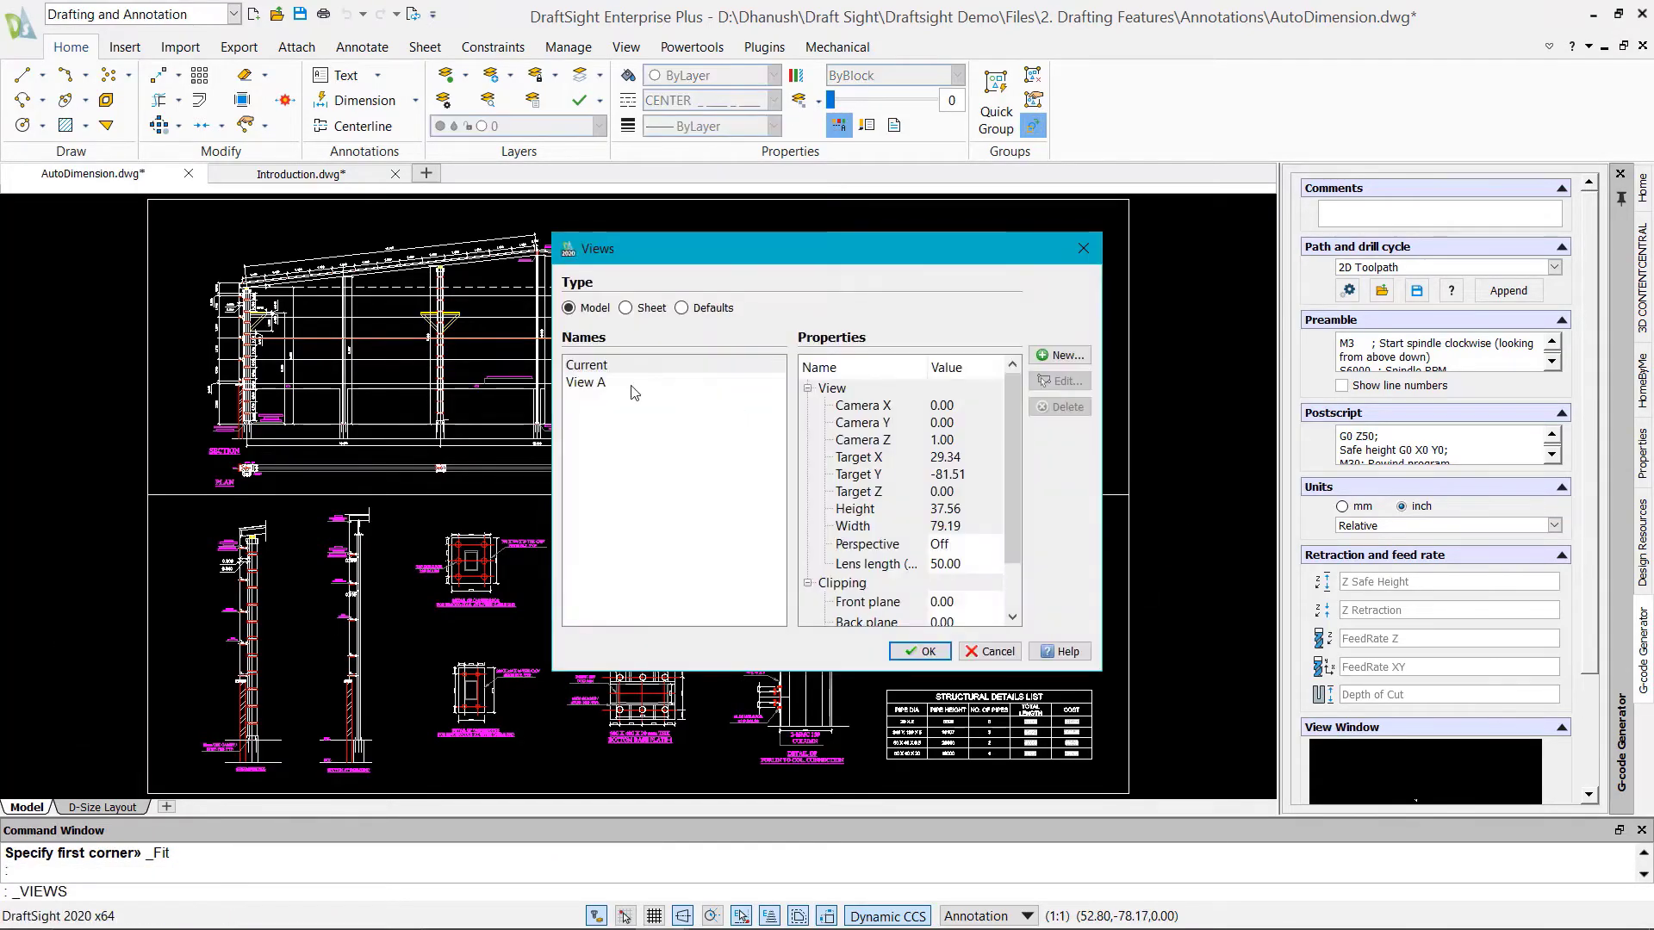
click(609, 382)
click(930, 657)
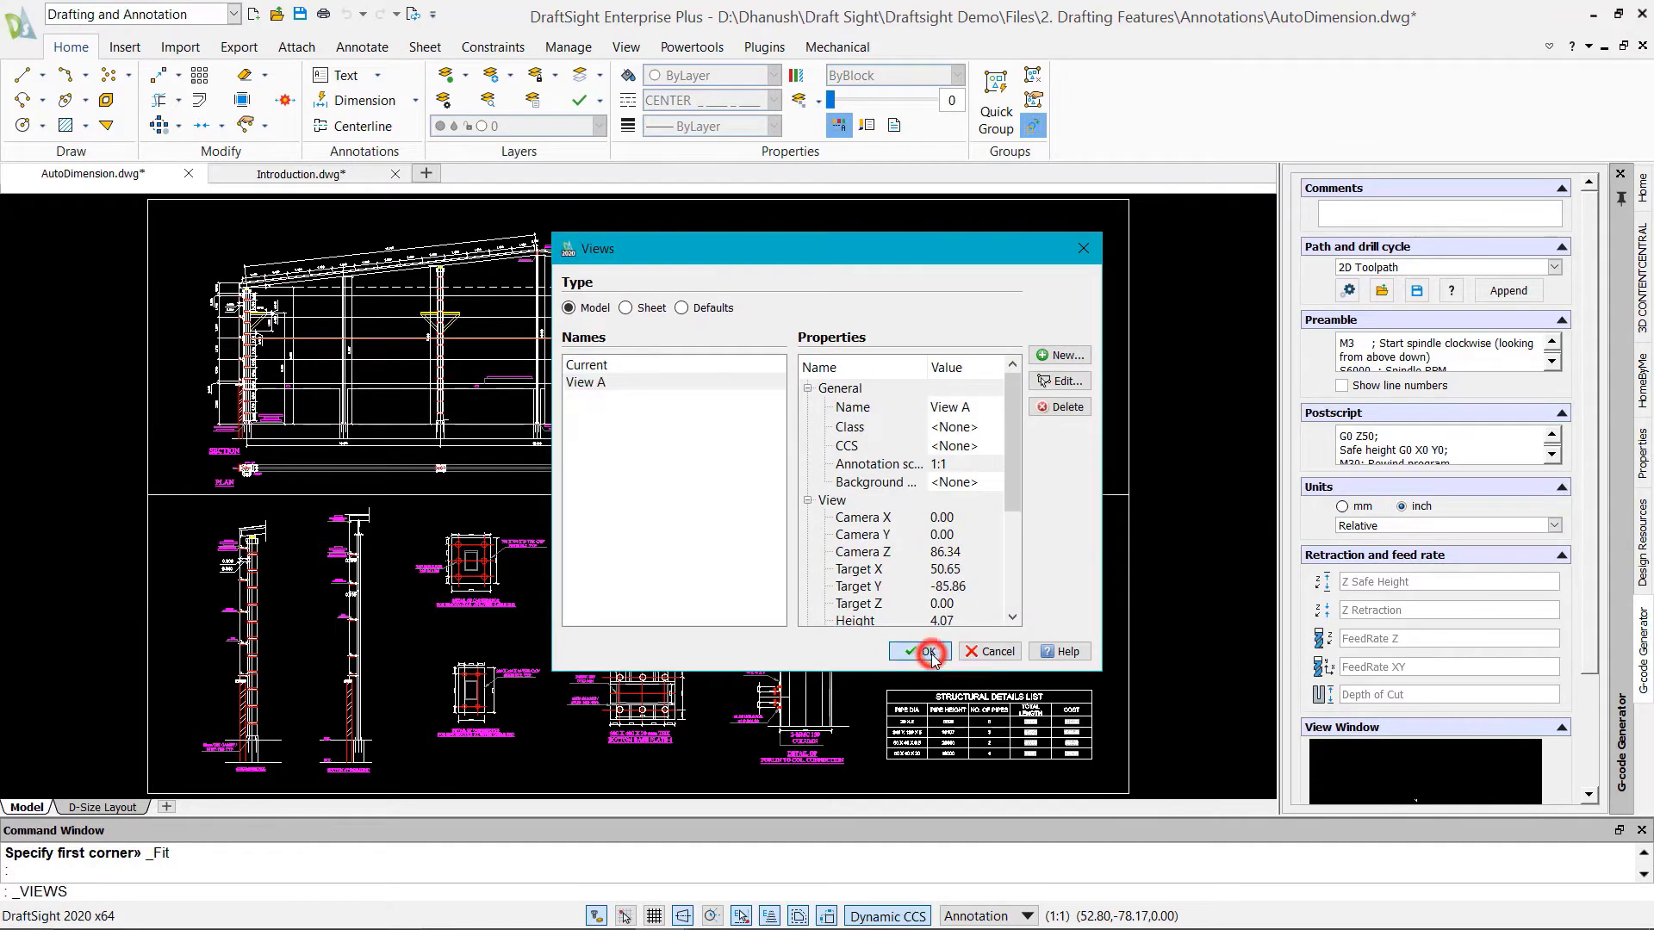
Create a dimension bounding box around the base plate with its six holes and inner rectangle.
click(404, 217)
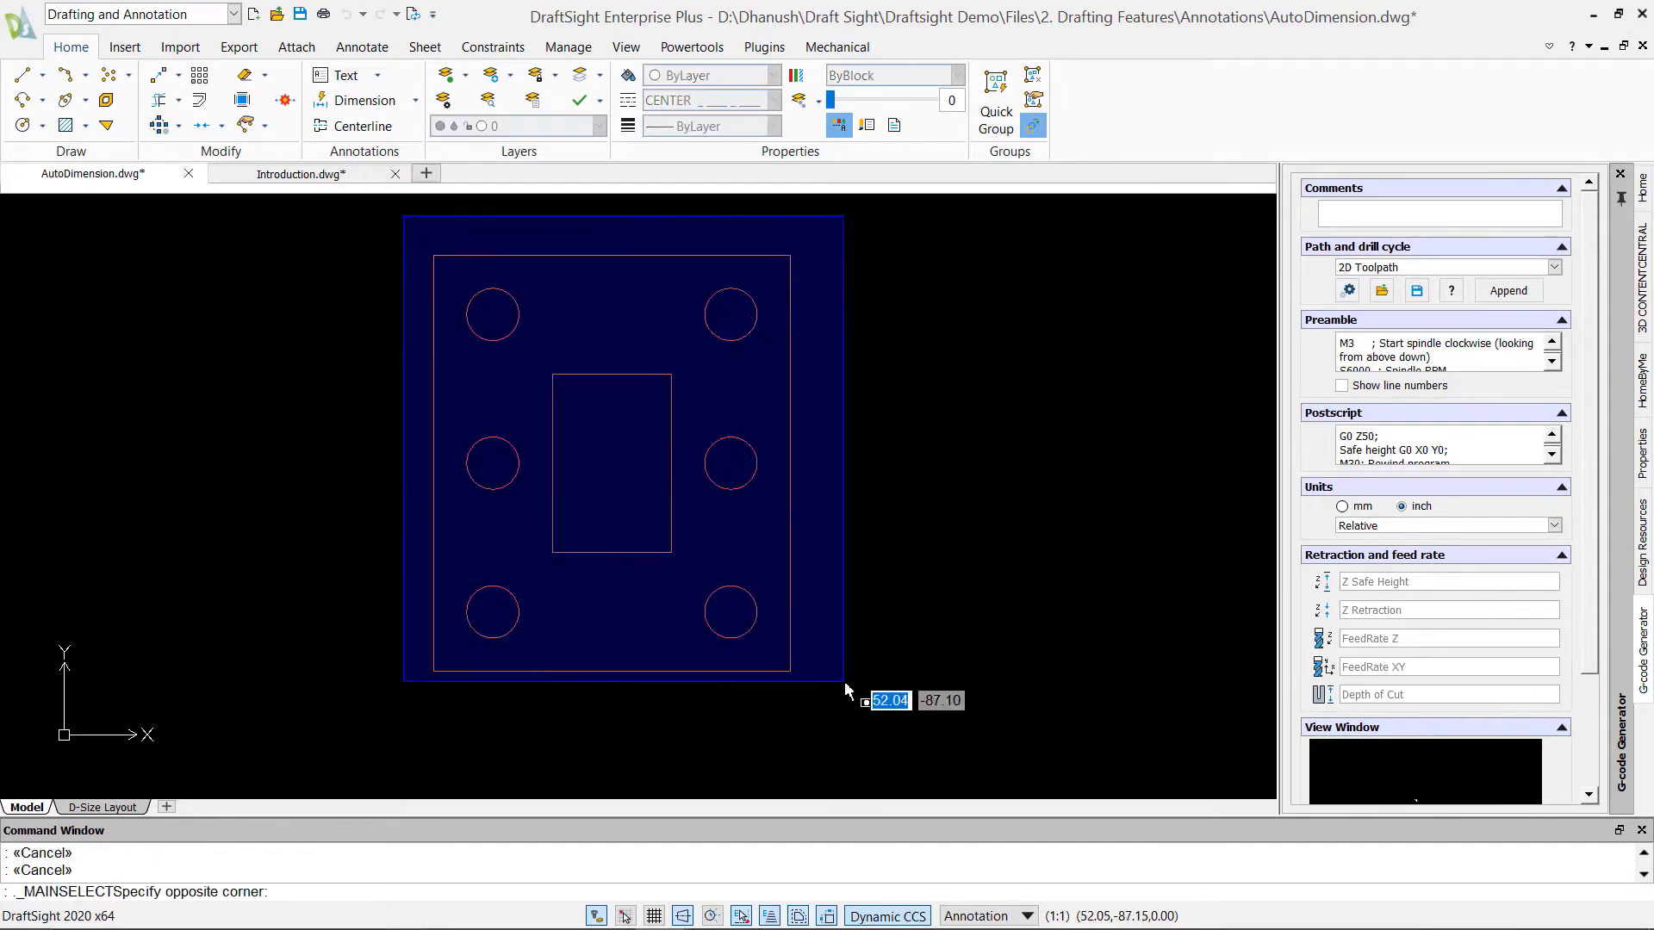
click(850, 723)
right_click(848, 329)
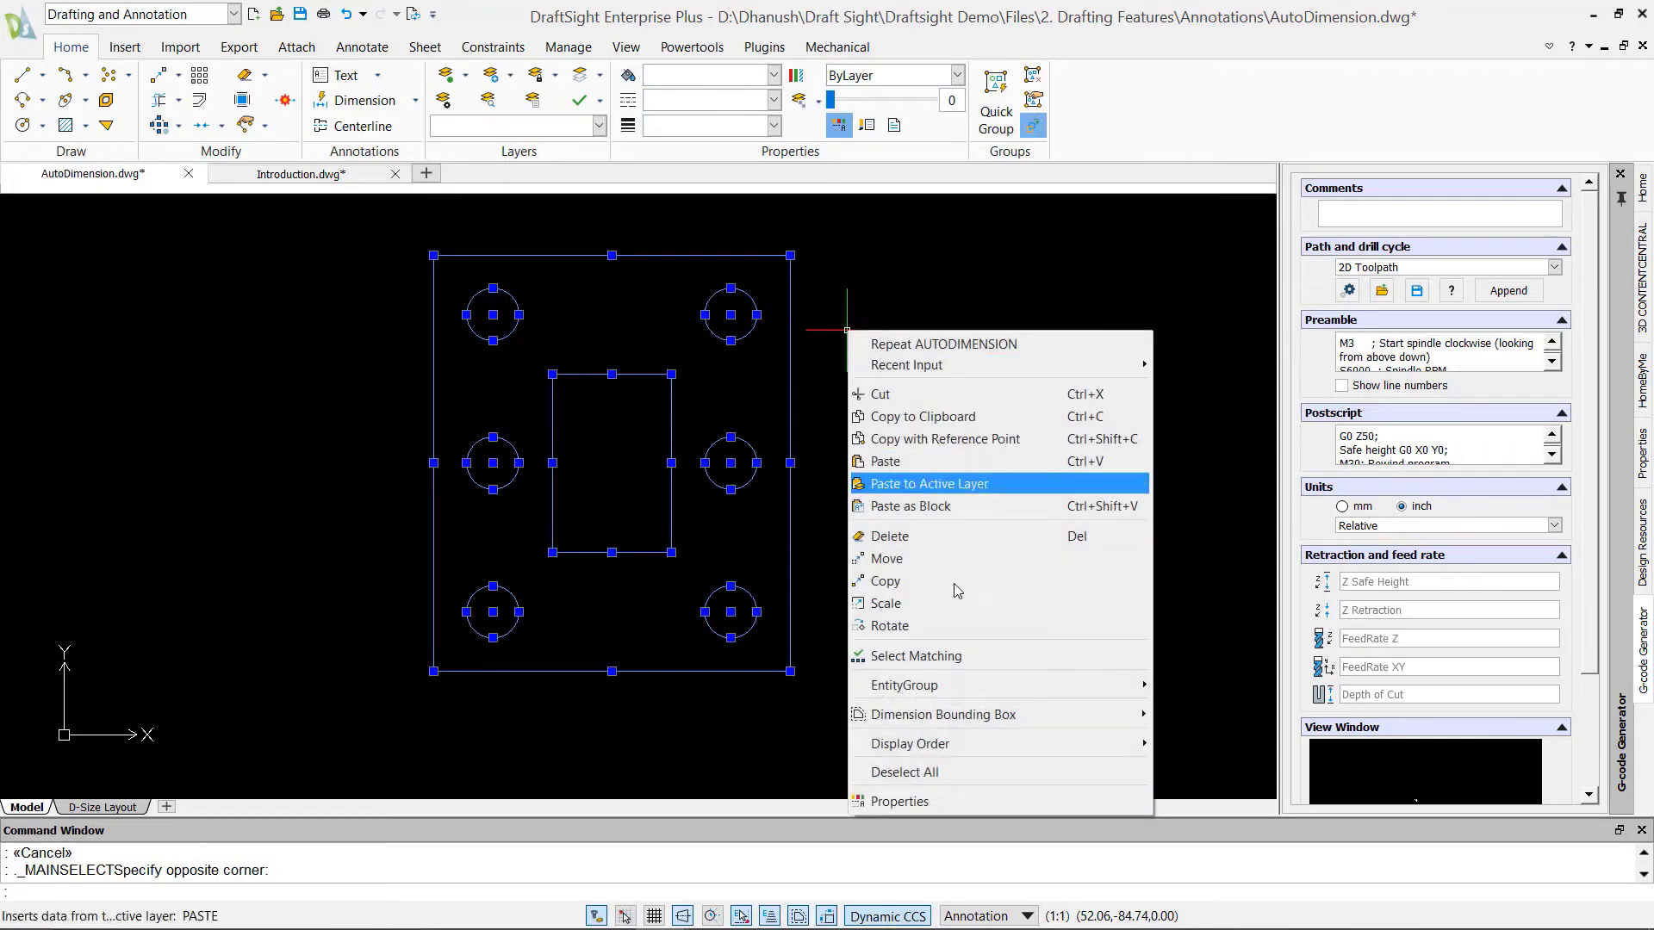
mouse_move(1082, 722)
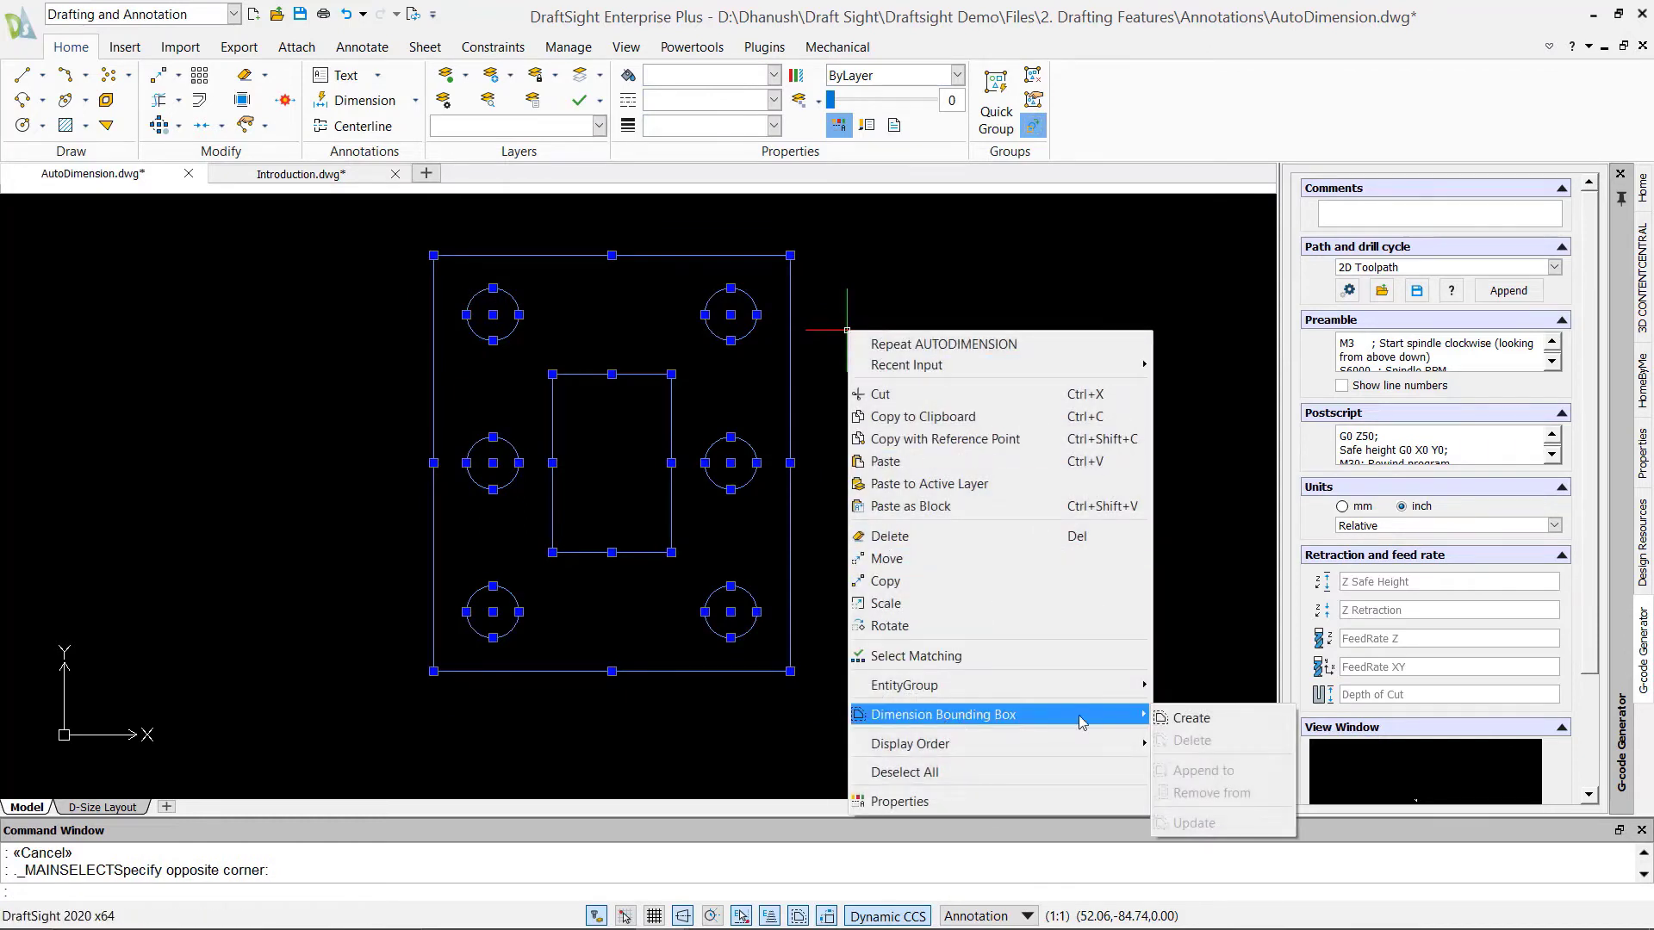
click(1189, 717)
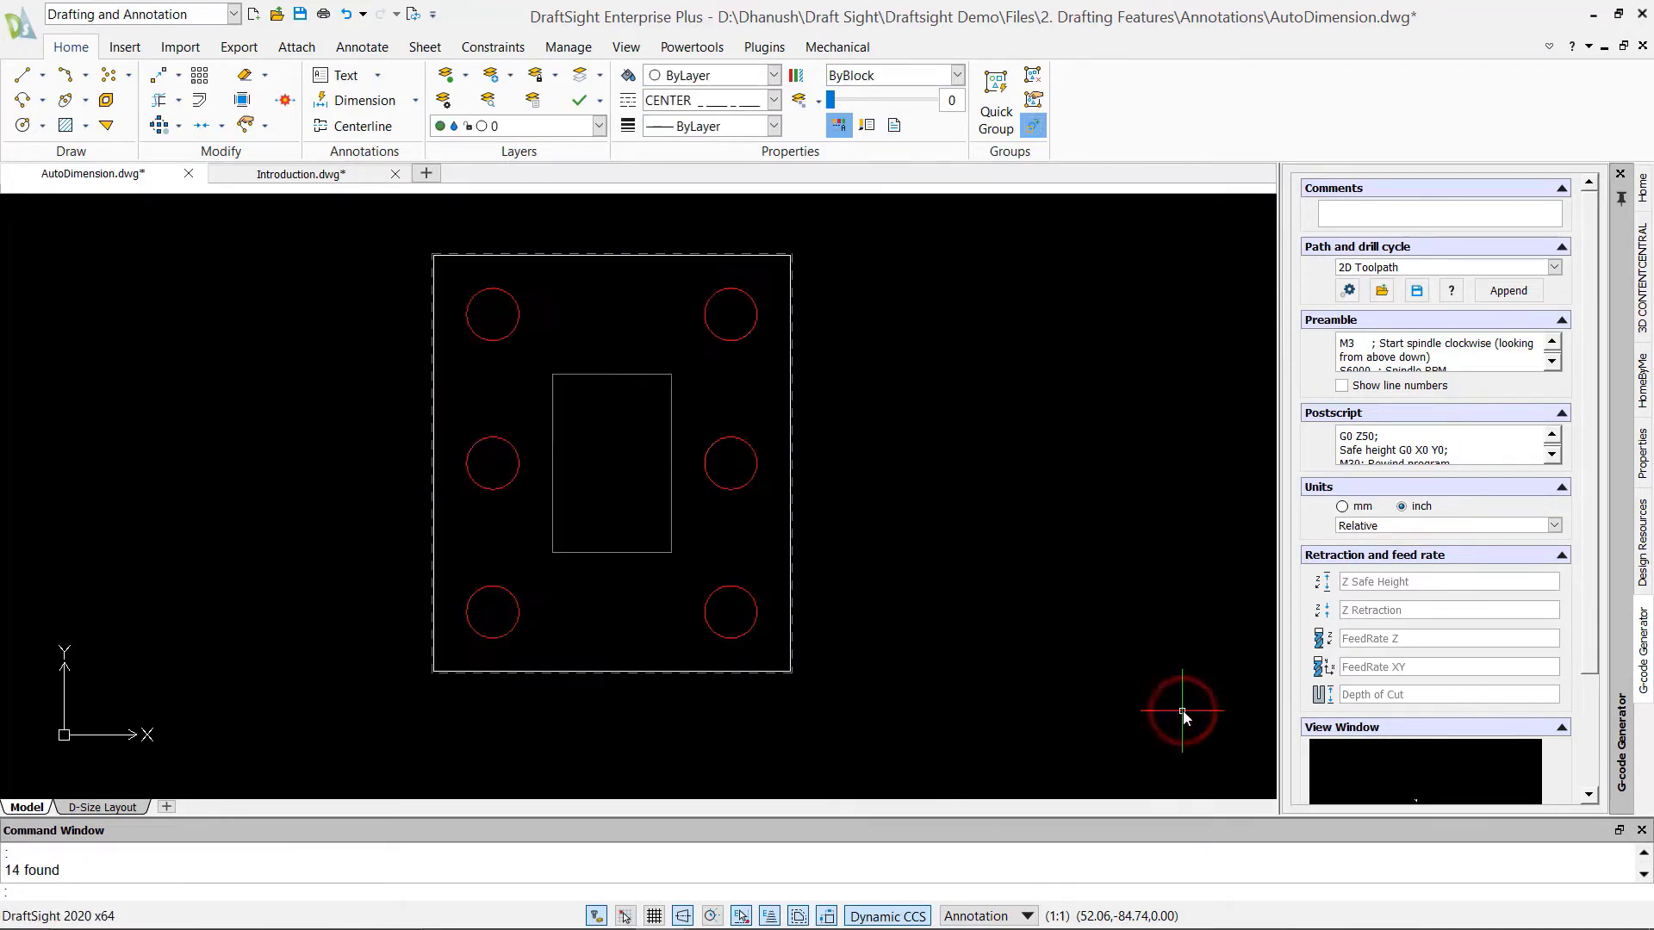
Start Auto Dimension for the plate, keep the Baseline scheme, and set the origin at the plate's lower-left corner.
click(362, 46)
click(345, 95)
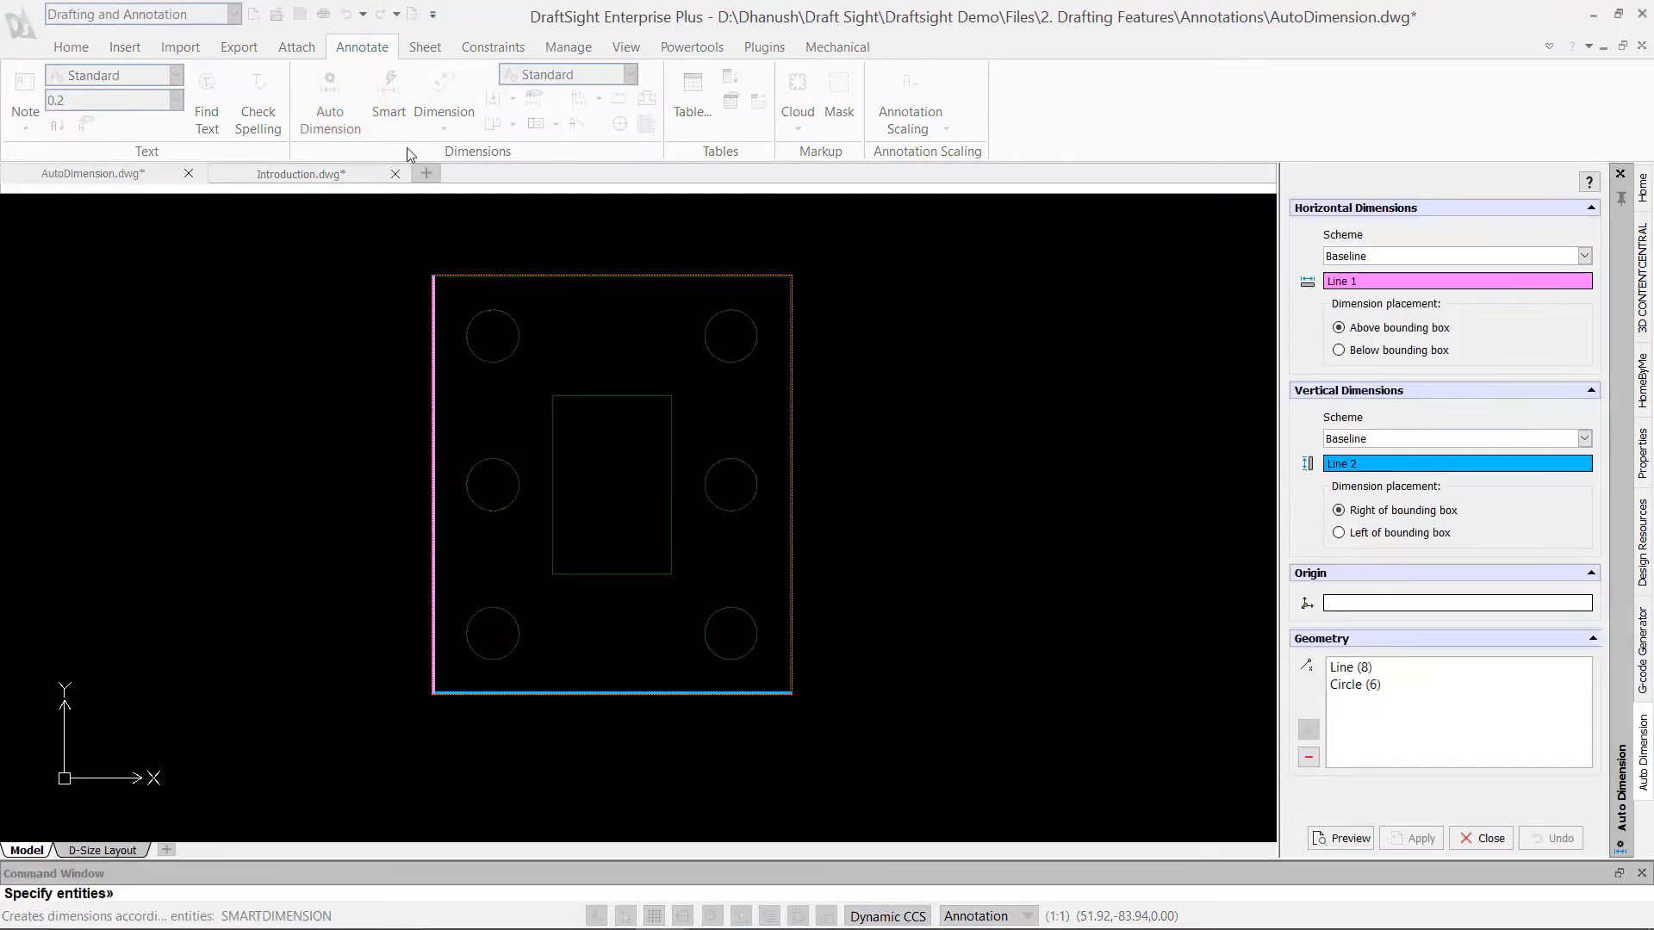
click(1584, 257)
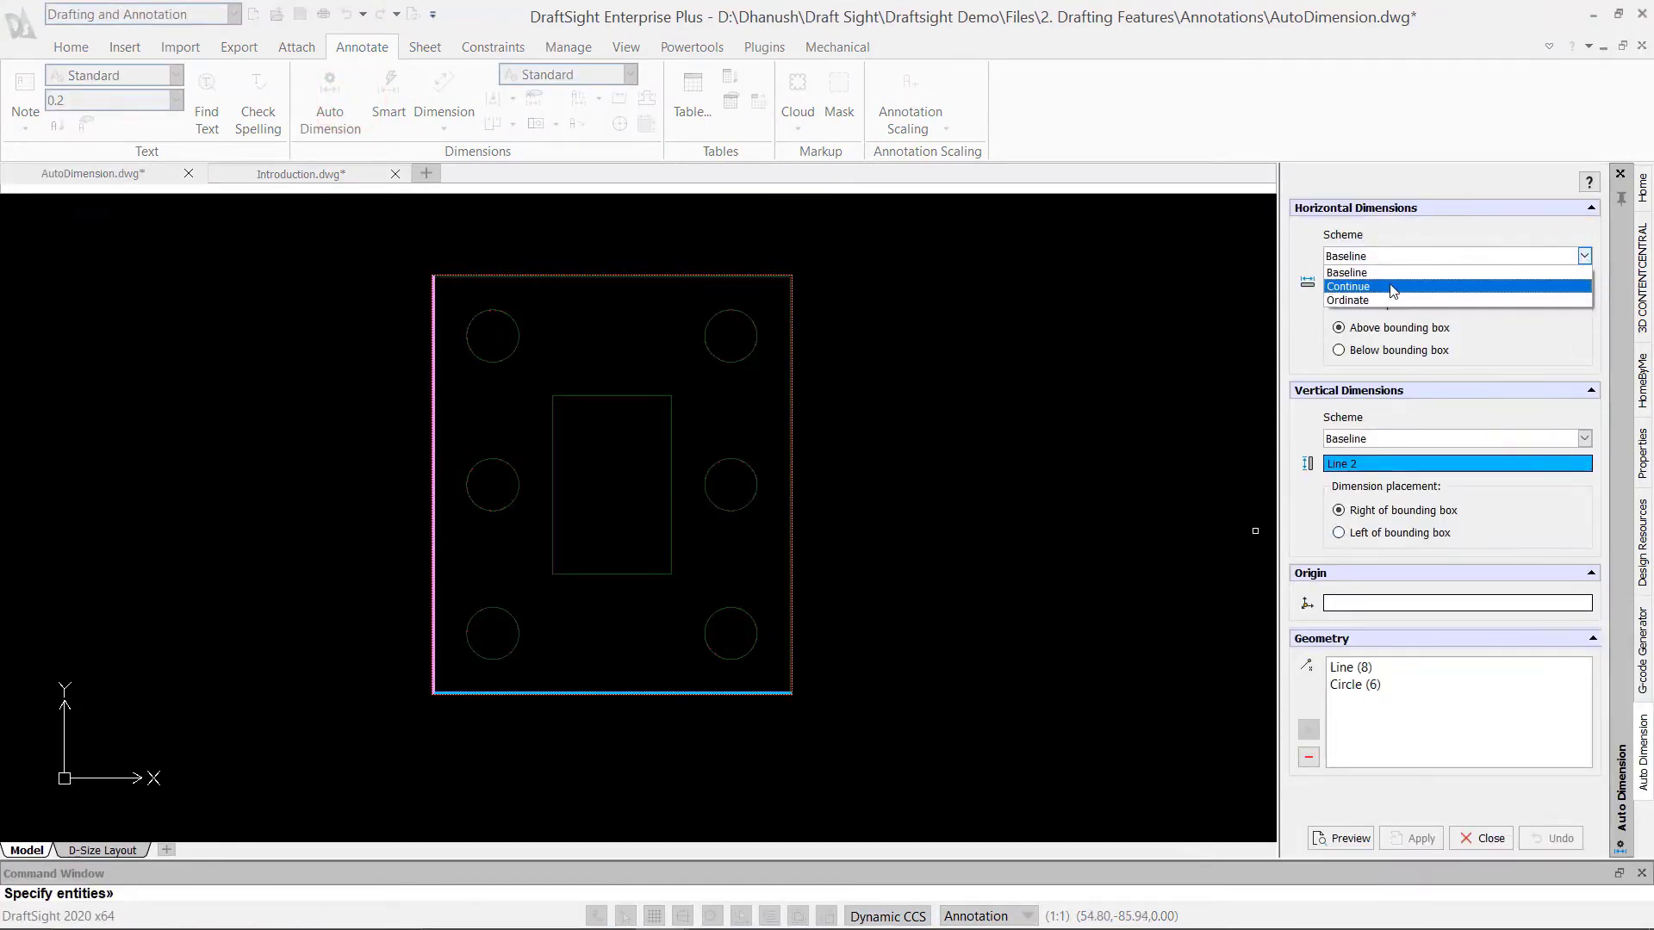
click(1583, 256)
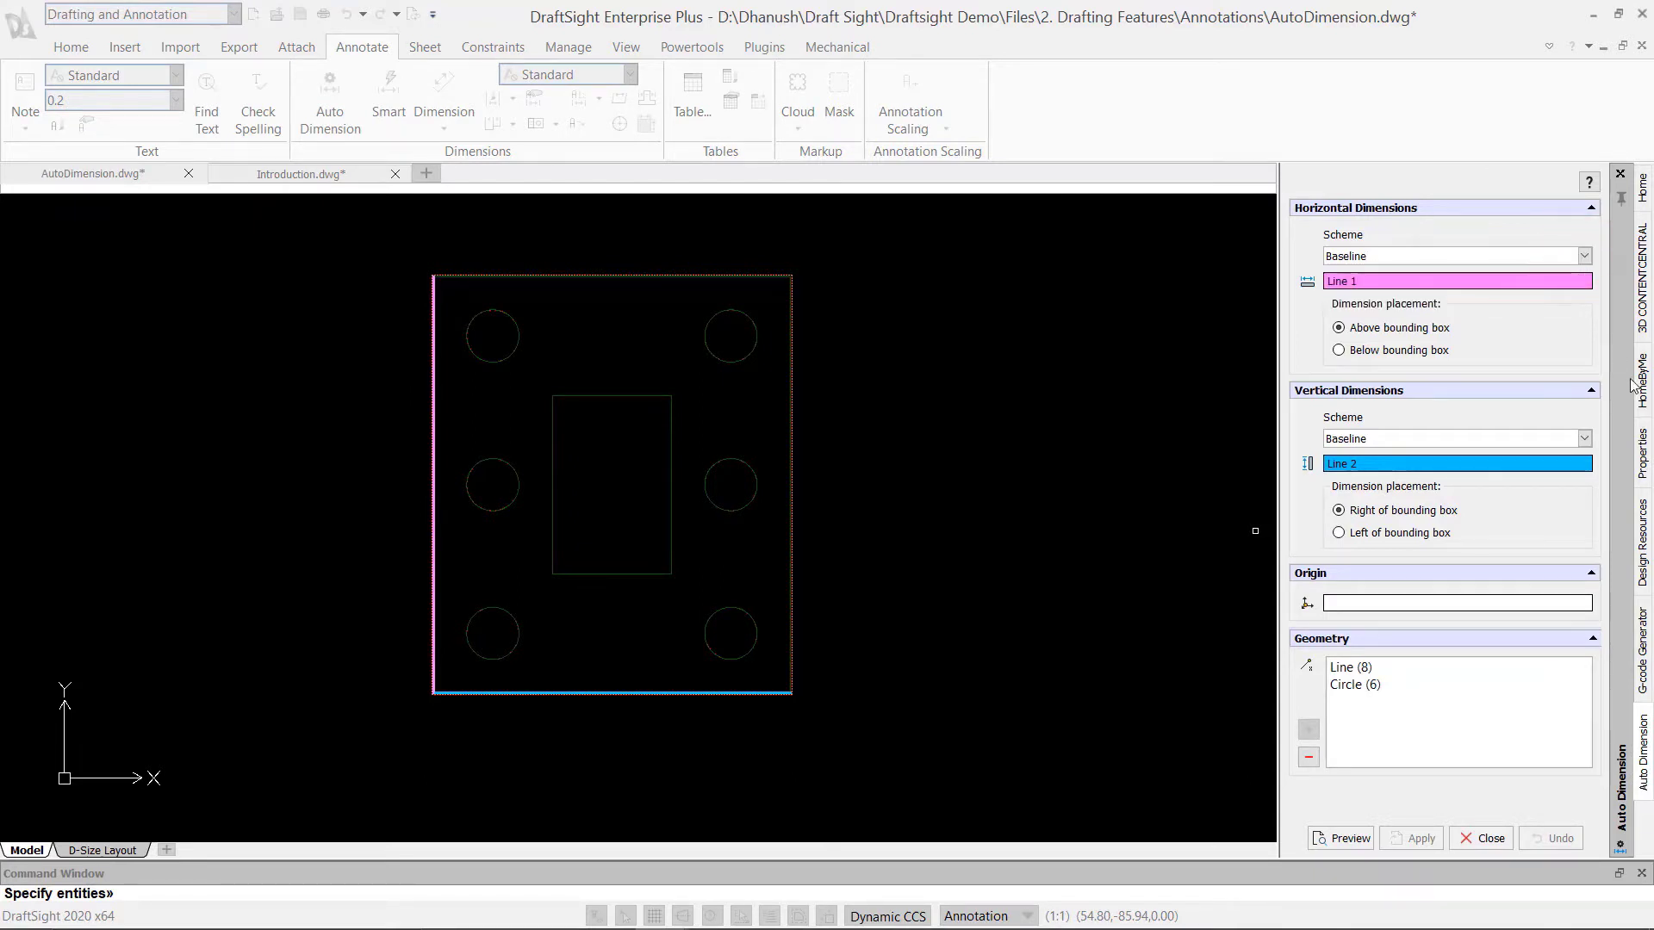
click(1365, 604)
click(435, 694)
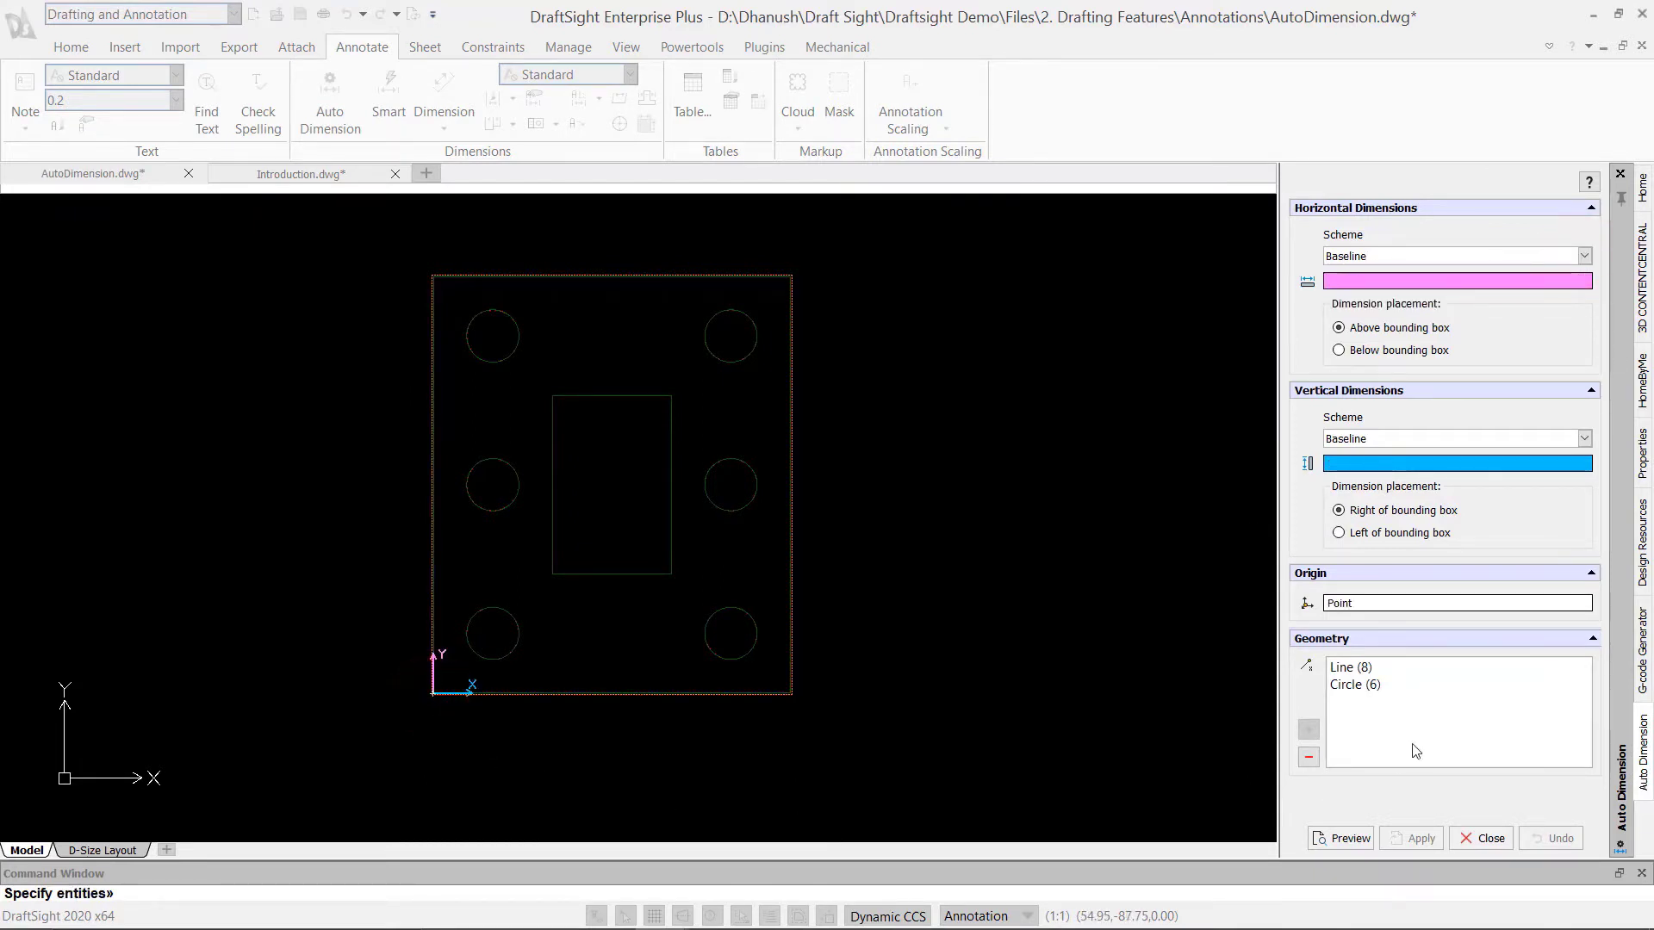
Preview the automatic baseline and hole dimensions on the plate and apply them.
click(1349, 844)
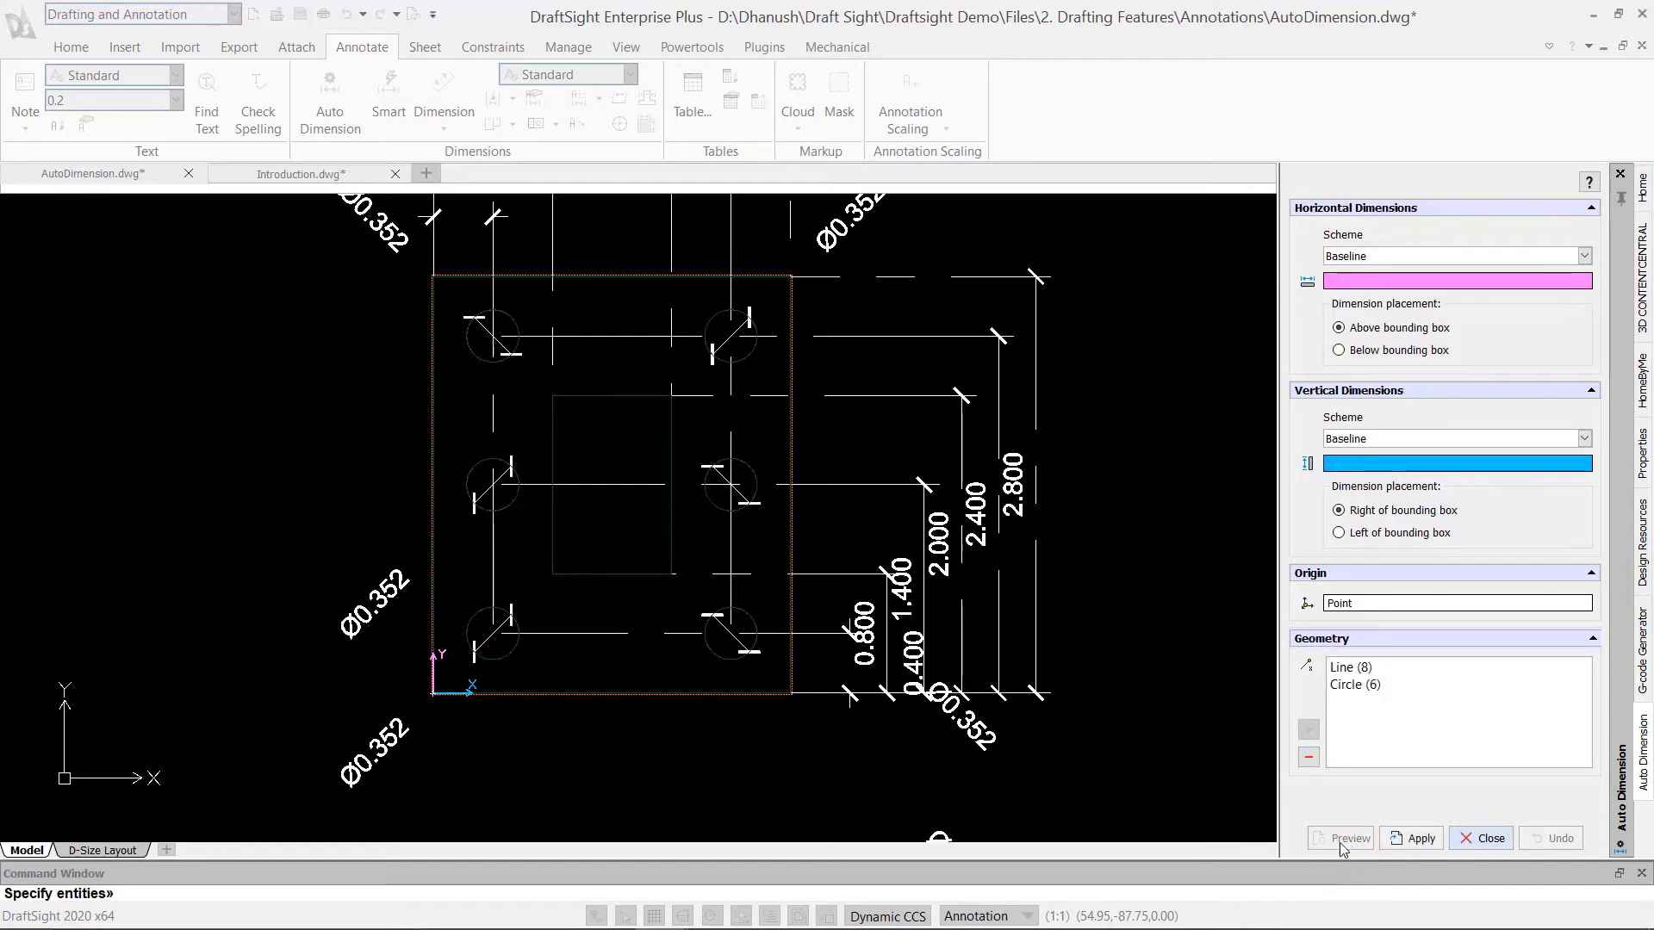
scroll(935, 629, down, 4)
scroll(907, 605, up, 2)
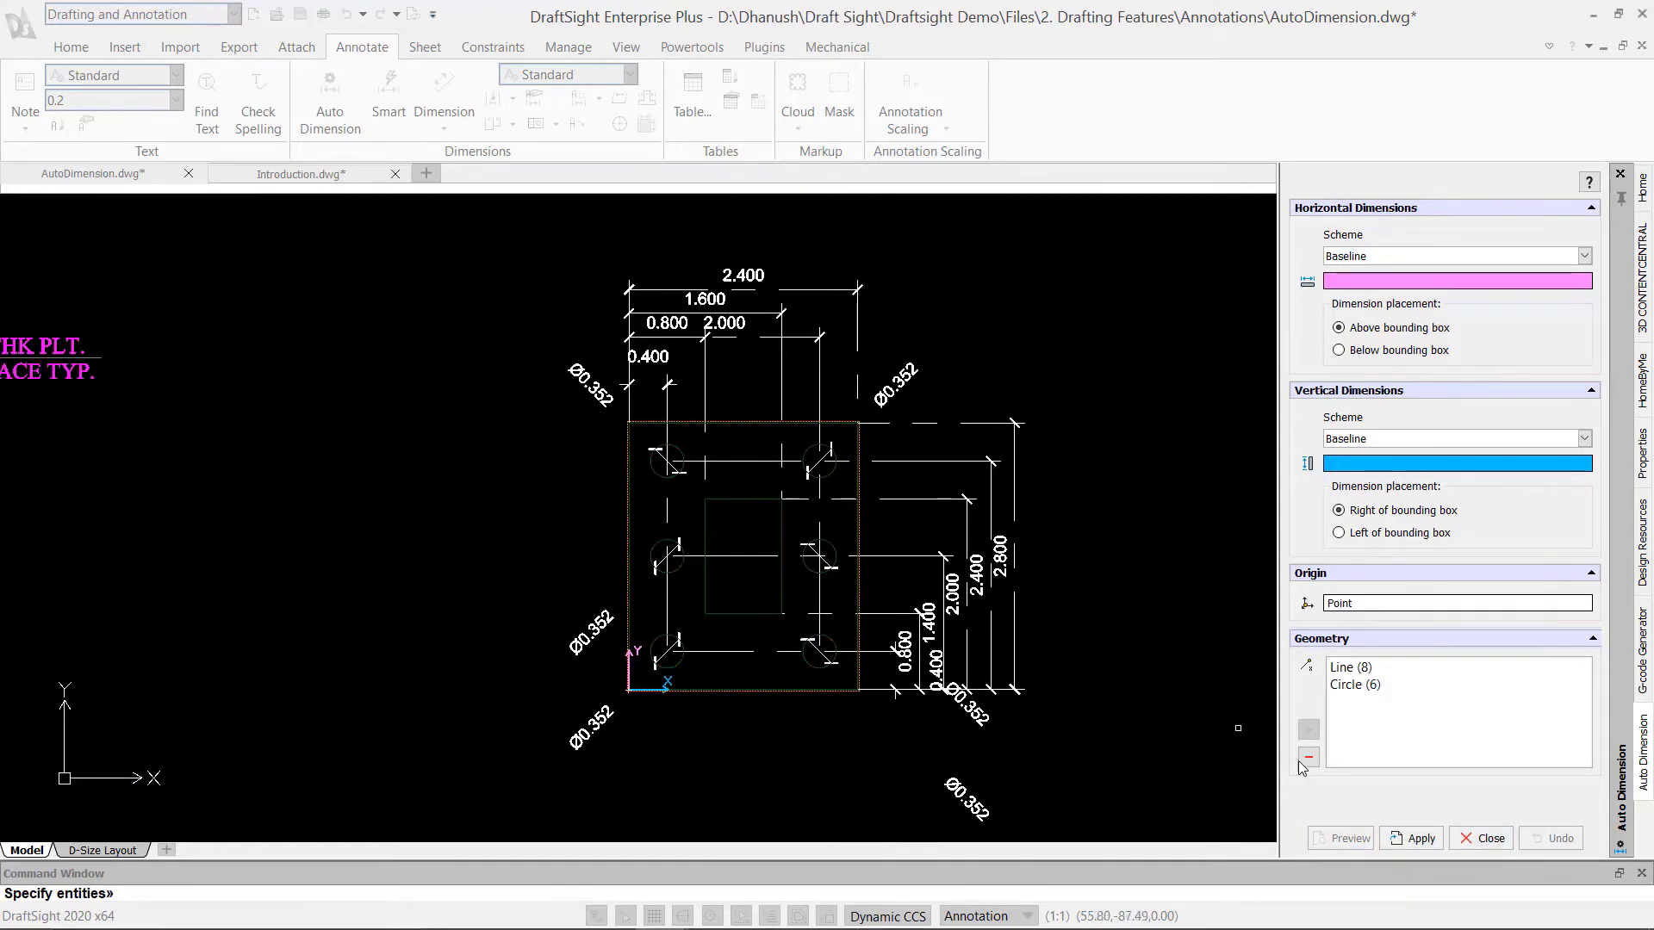
click(1417, 838)
key(Escape)
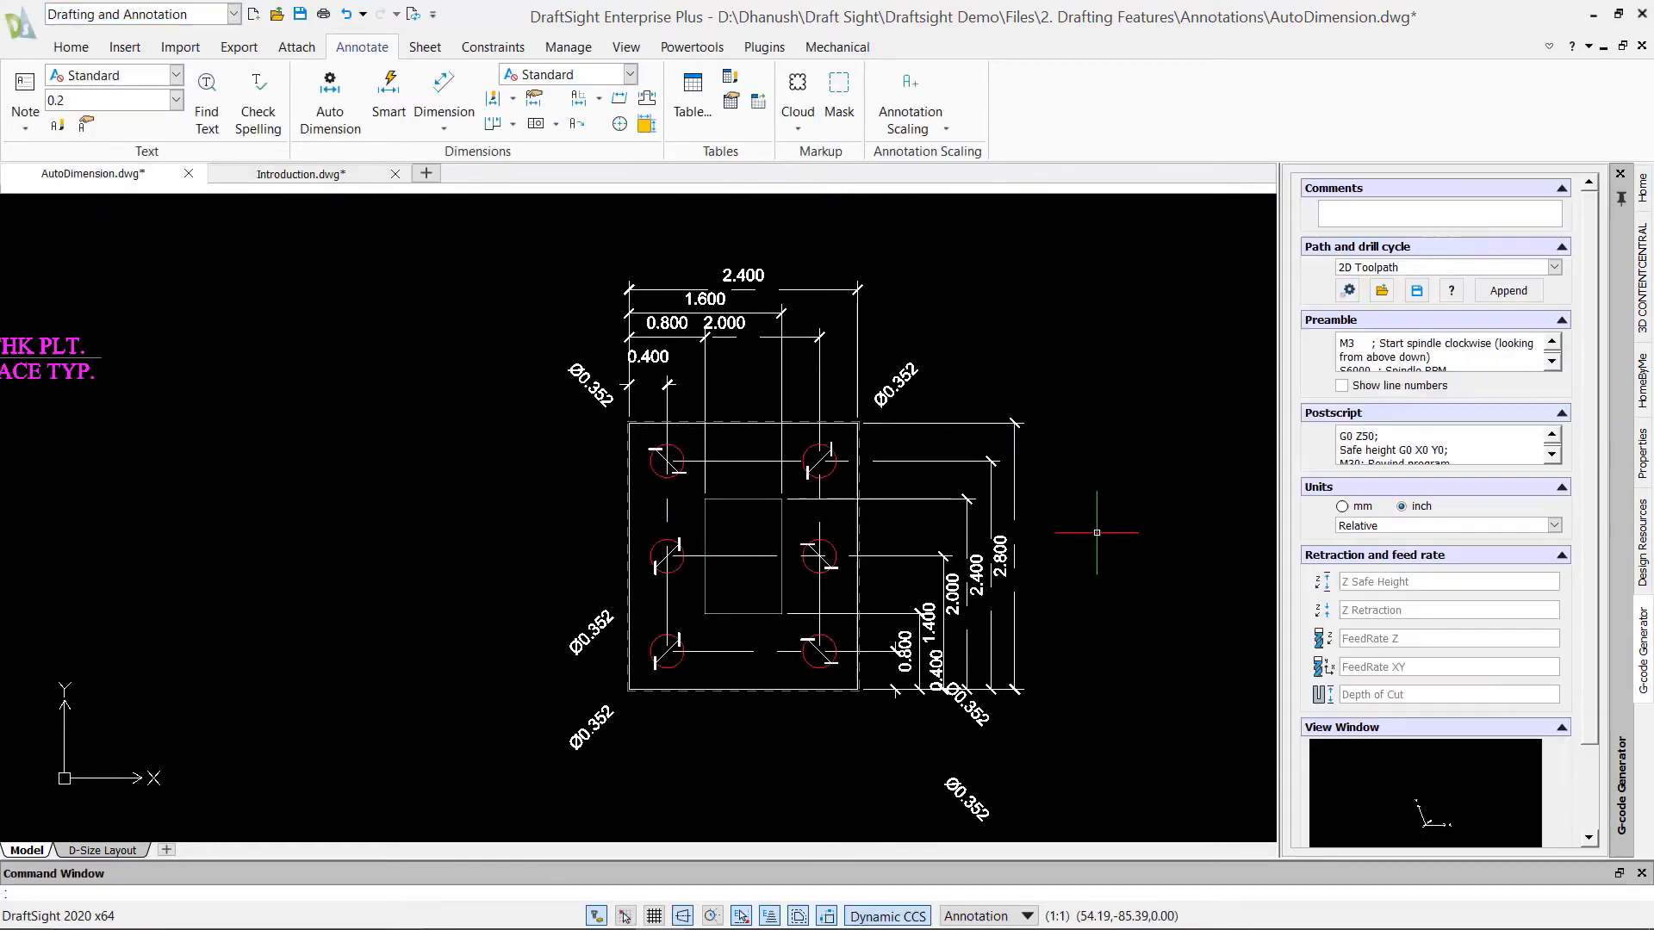
Switch to Introduction.dwg and give the Ø98 dimension in Section A-A a Symmetrical tolerance of .02.
key(ctrl+Tab)
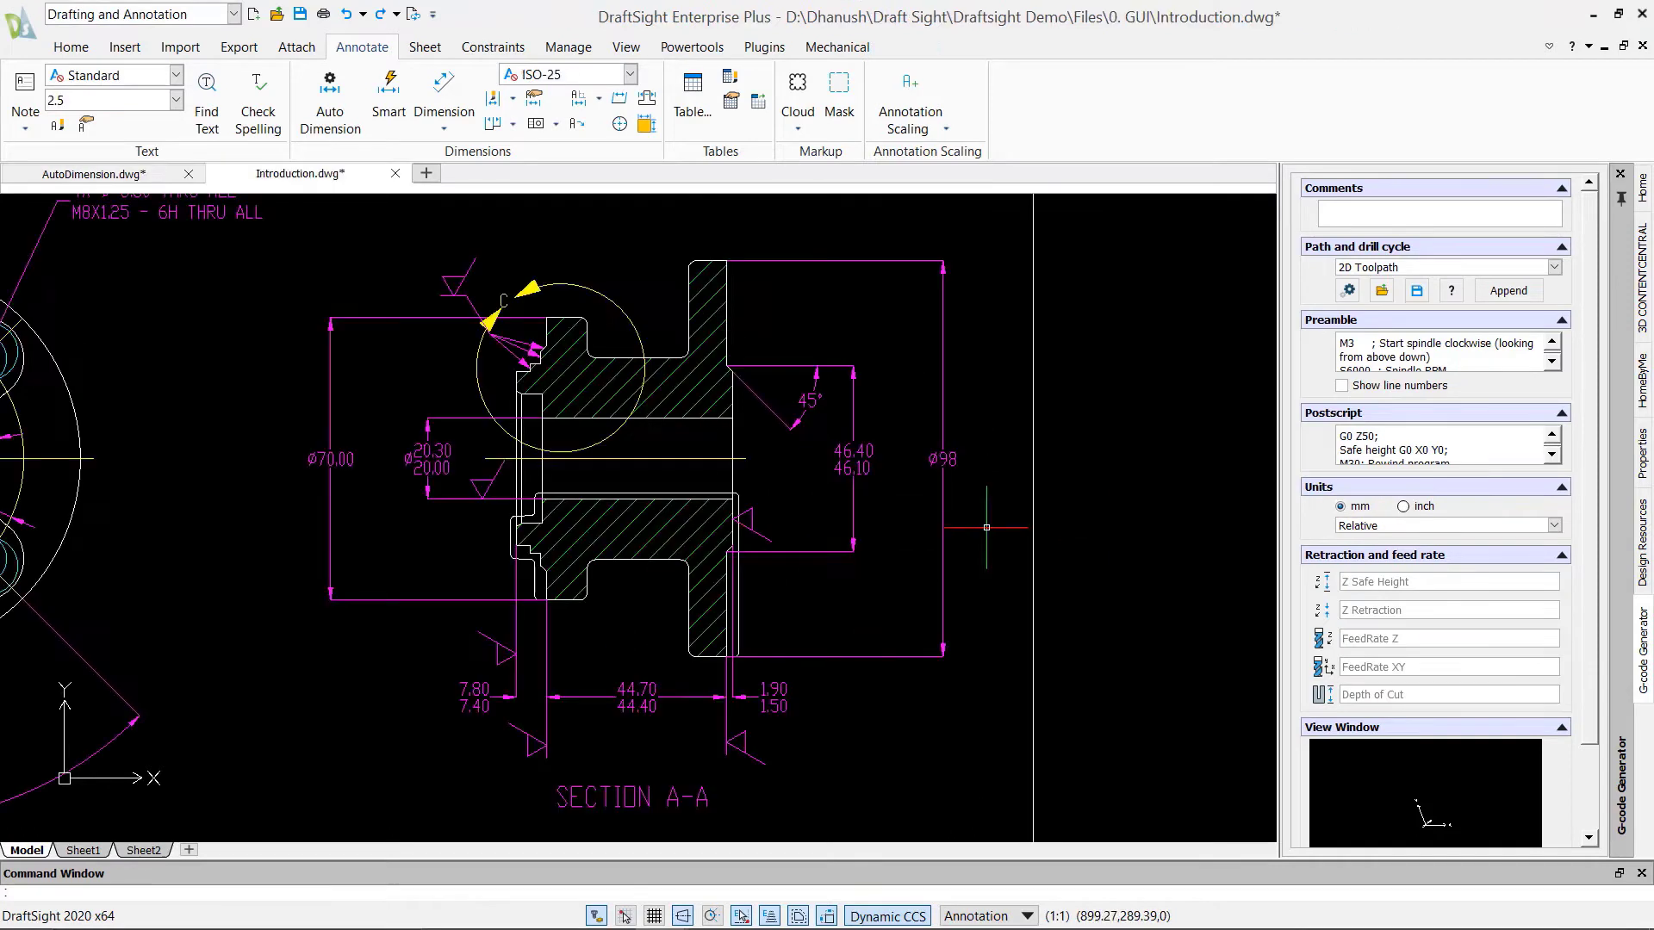
double_click(944, 456)
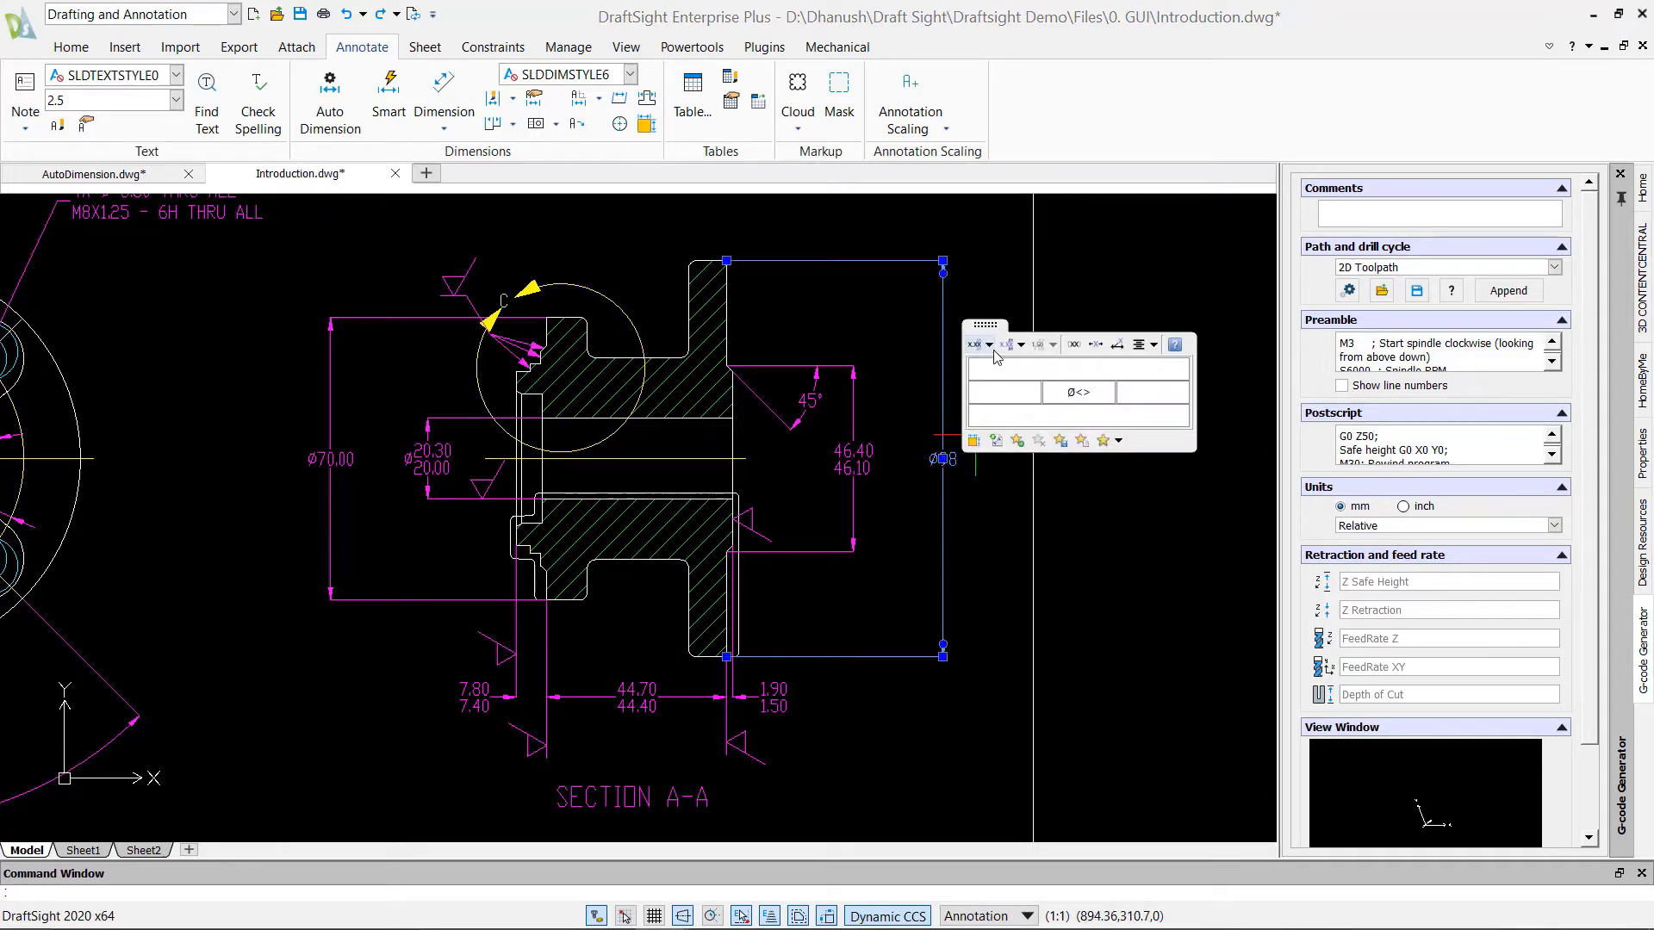
click(989, 346)
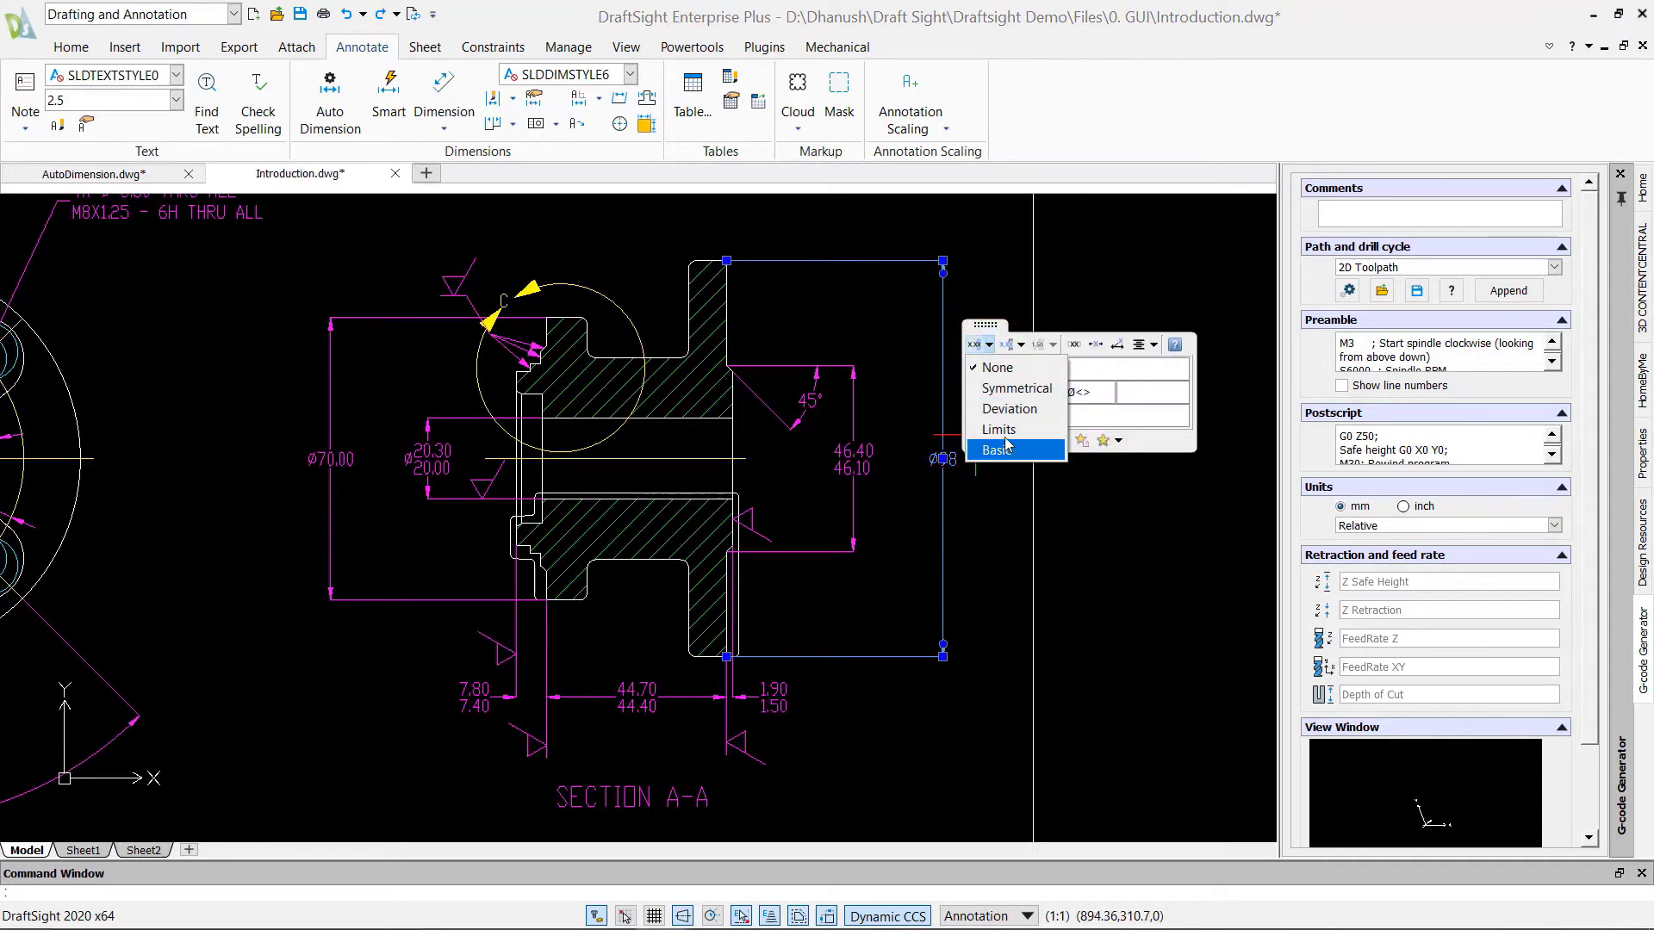
click(1017, 389)
click(1110, 393)
key(BackSpace)
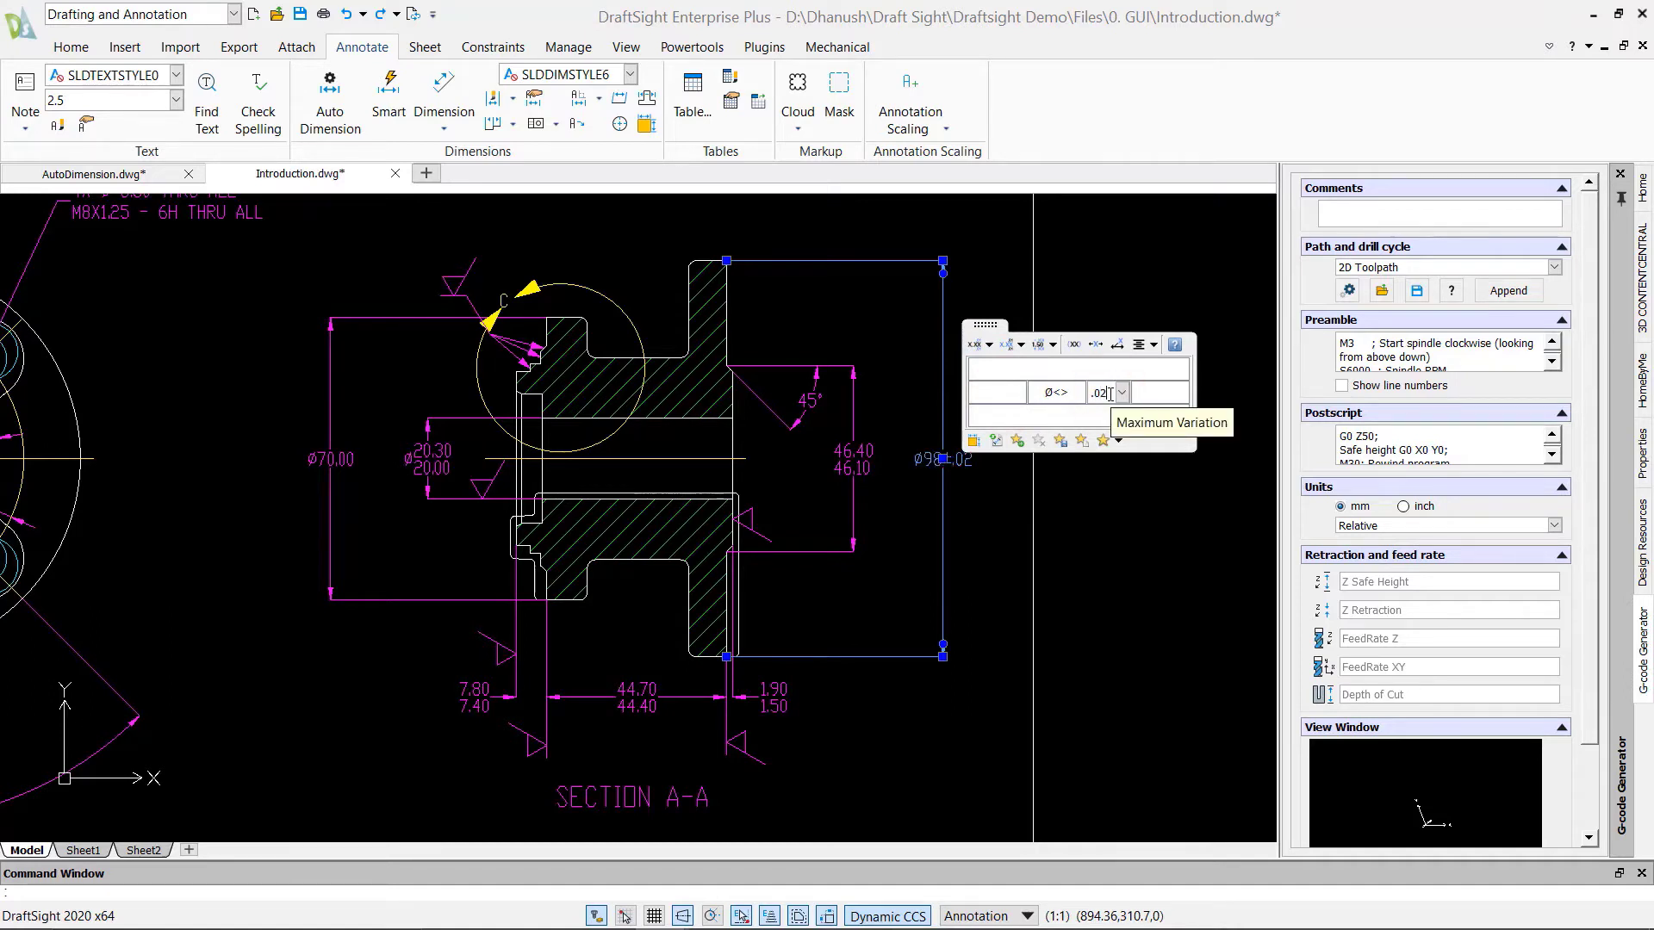
Set the tolerance precision of the Ø98 dimension to 0.000 and deselect it.
click(1053, 346)
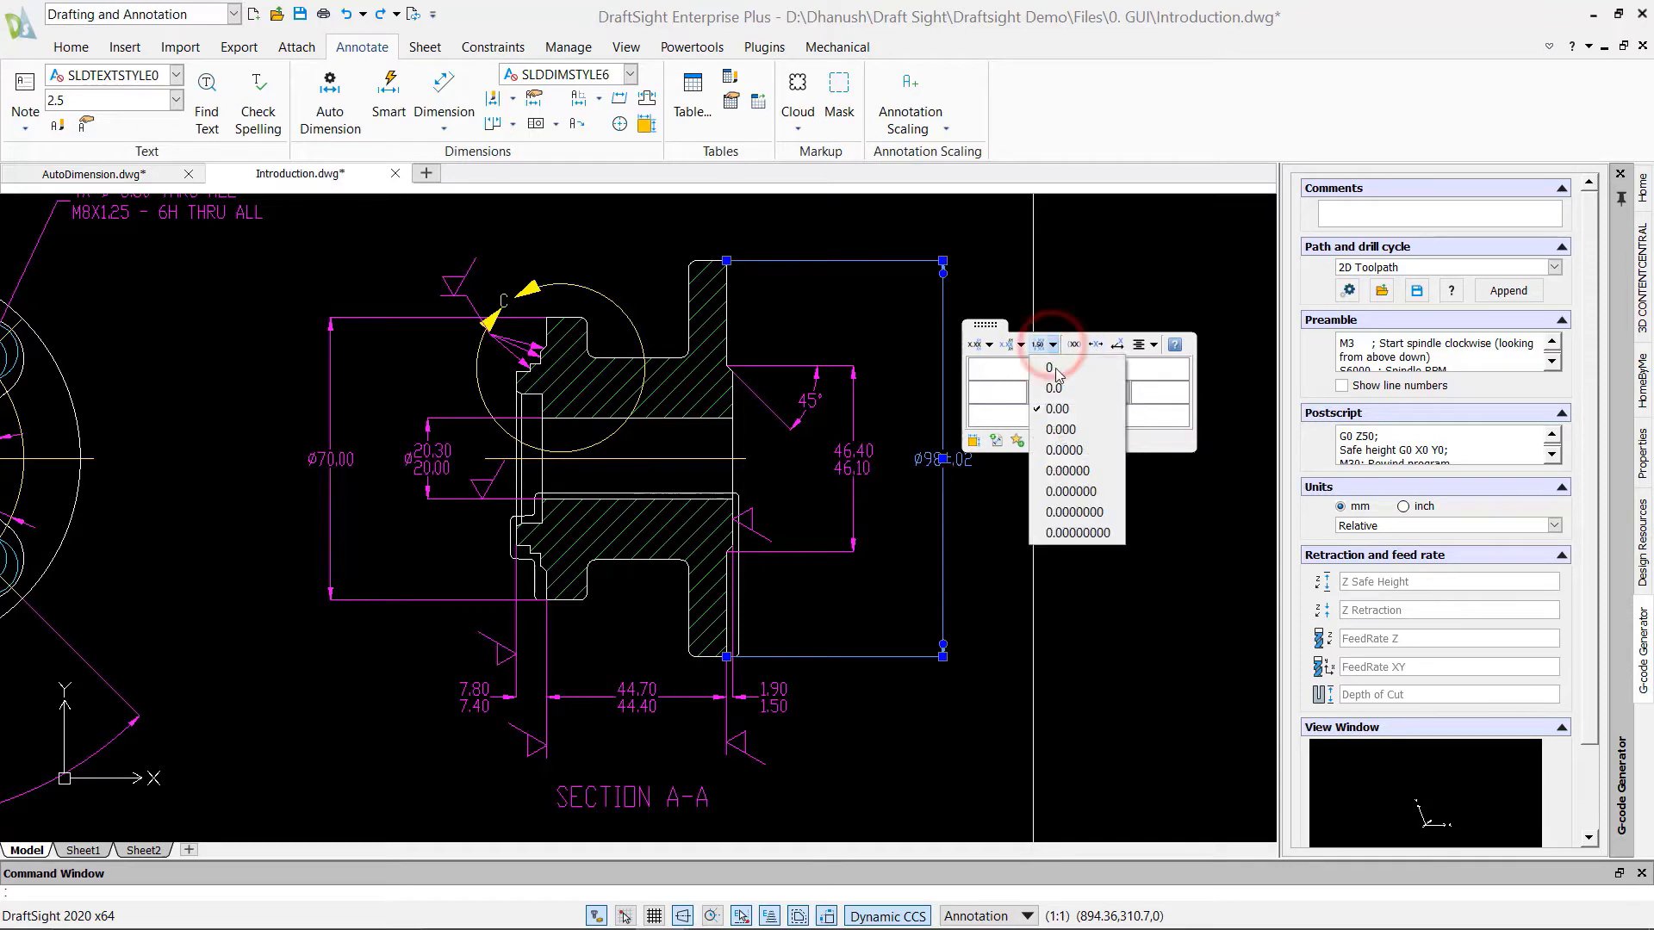
click(1062, 429)
click(1107, 296)
scroll(271, 459, up, 2)
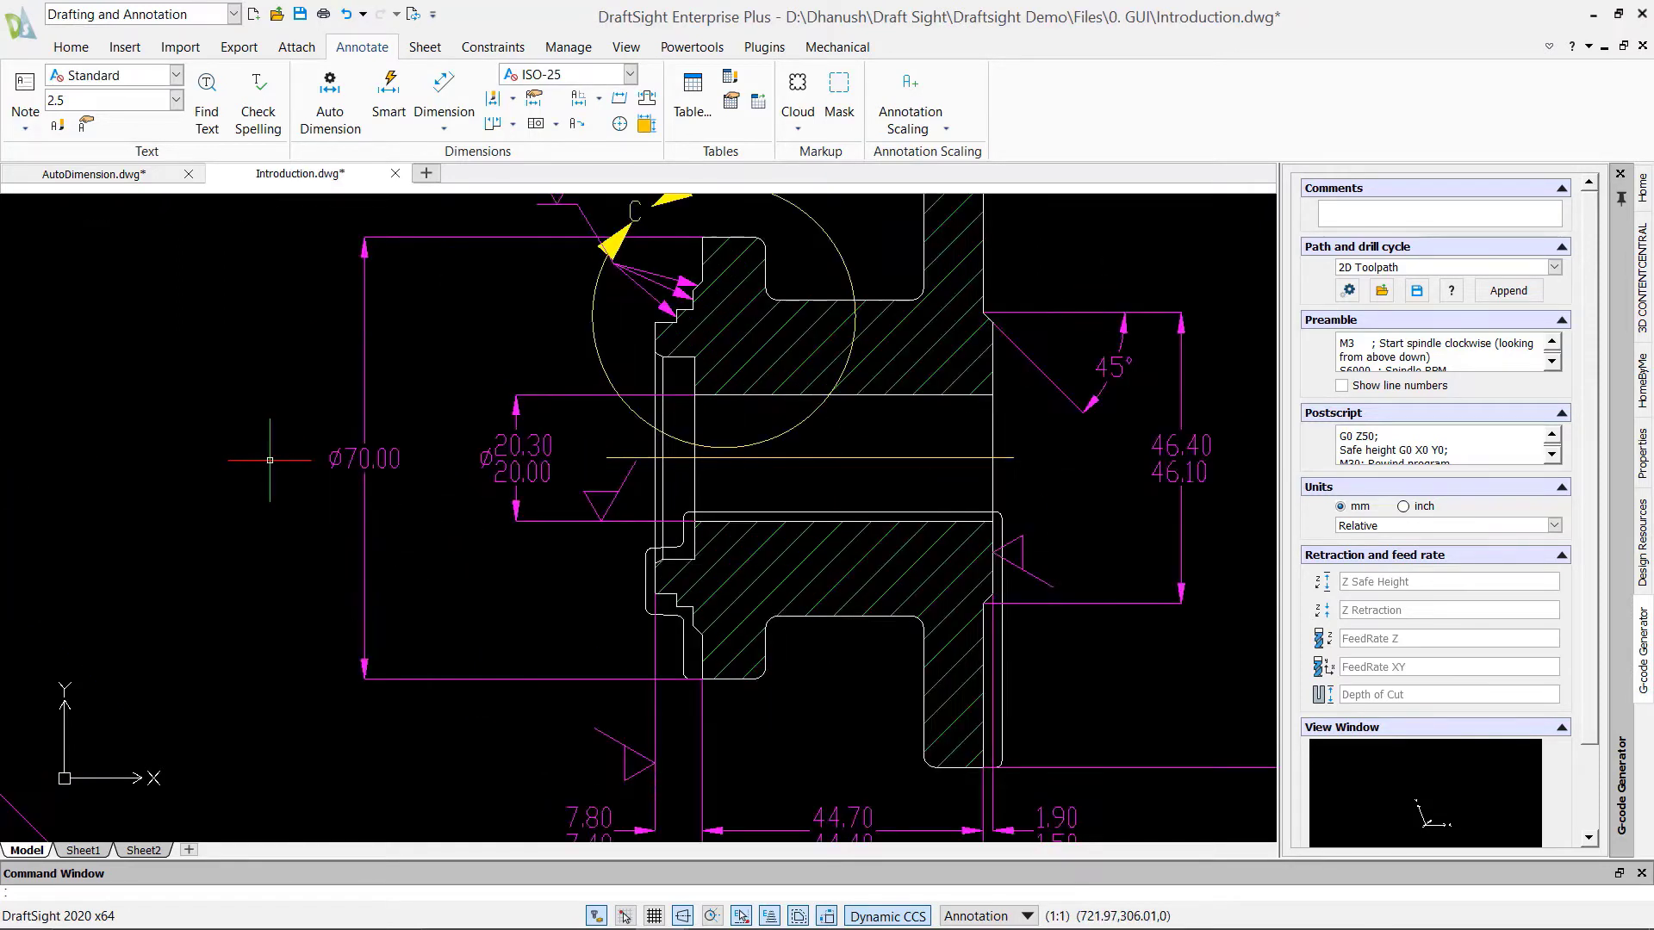
Set the Ø70 dimension's precision to 0 and enclose it in parentheses as a reference dimension.
double_click(378, 463)
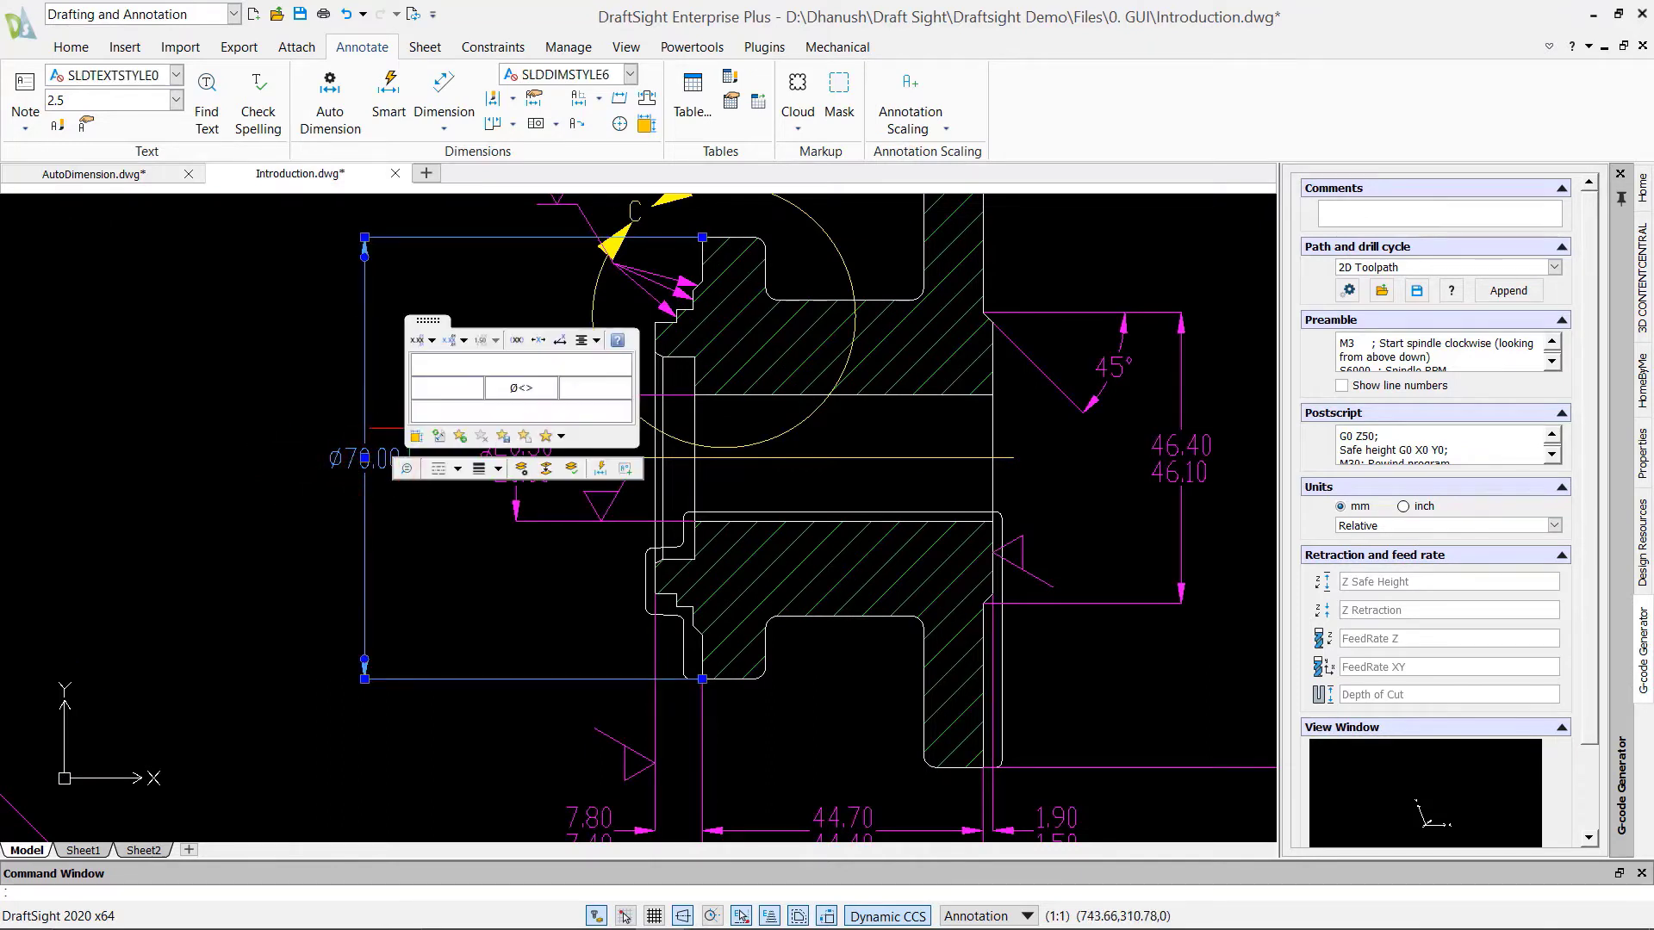
click(462, 341)
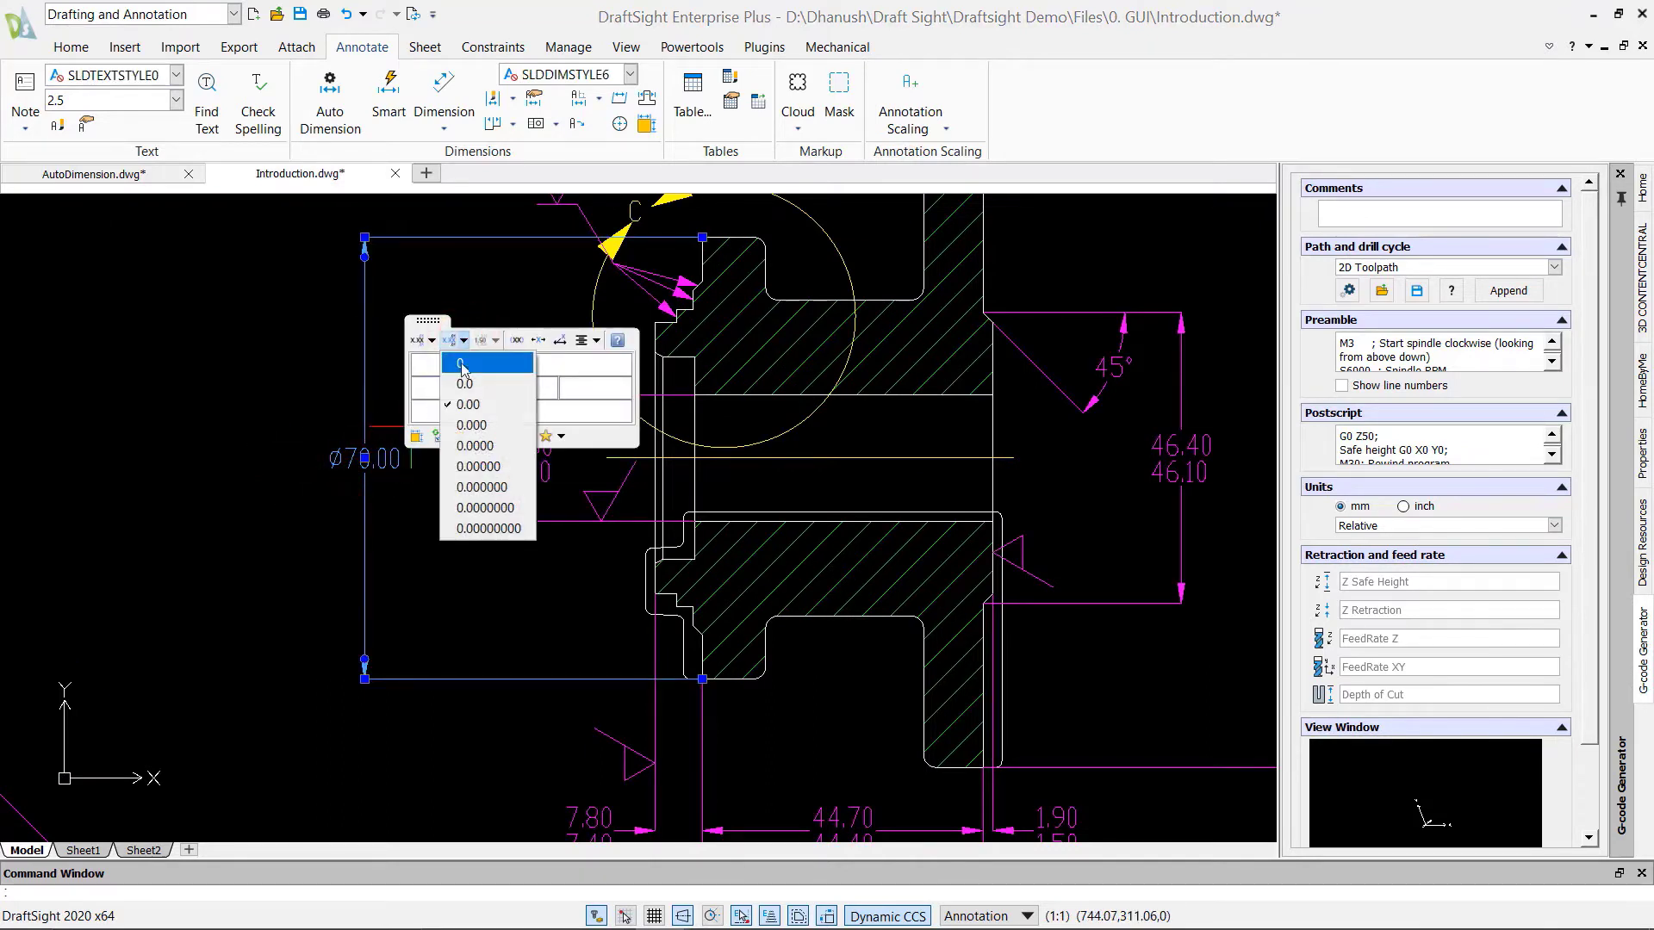
click(460, 373)
click(519, 345)
key(Escape)
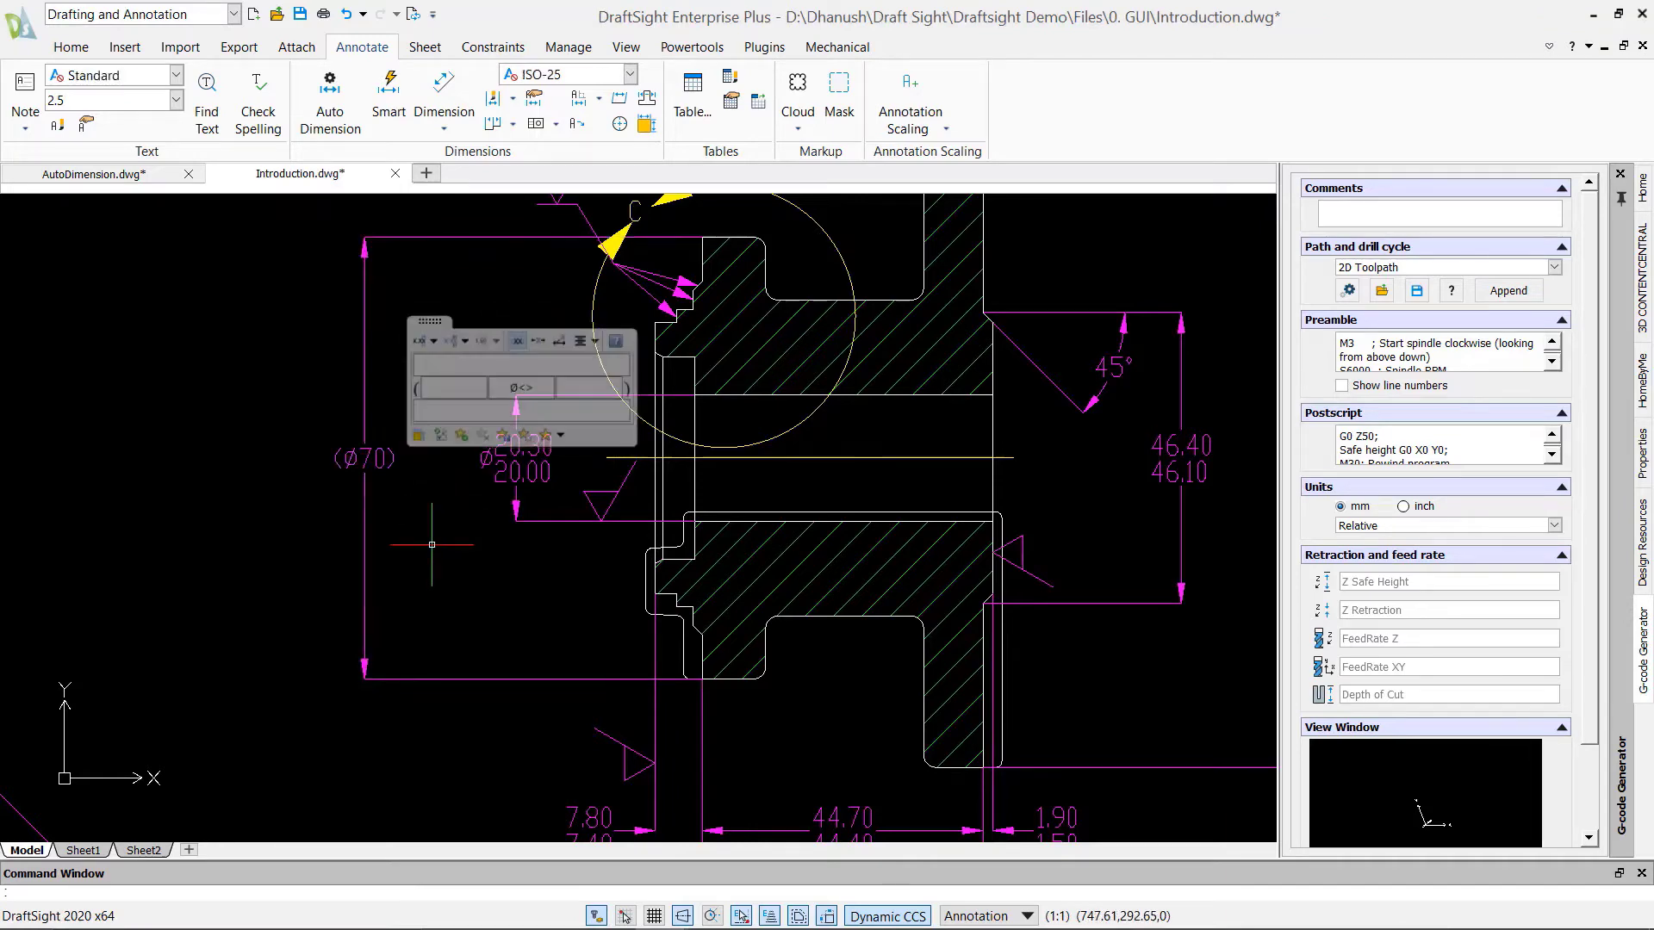
Open the list of saved model views and restore View B.
scroll(431, 545, down, 3)
right_drag(1020, 370, 1025, 446)
click(594, 399)
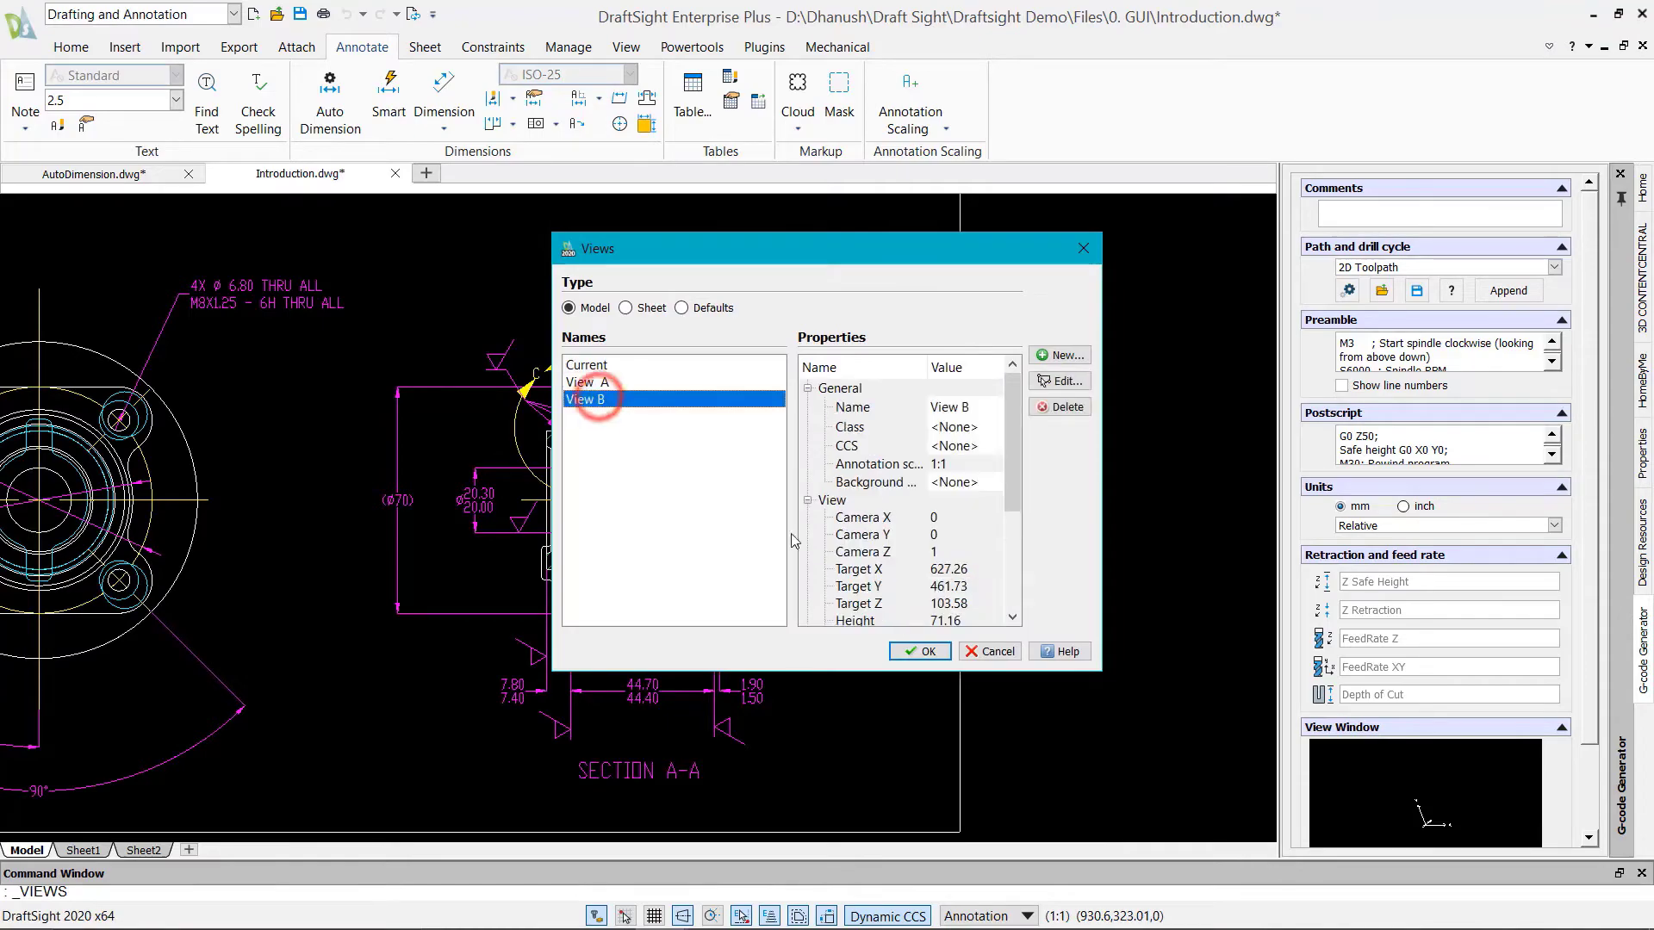
click(925, 653)
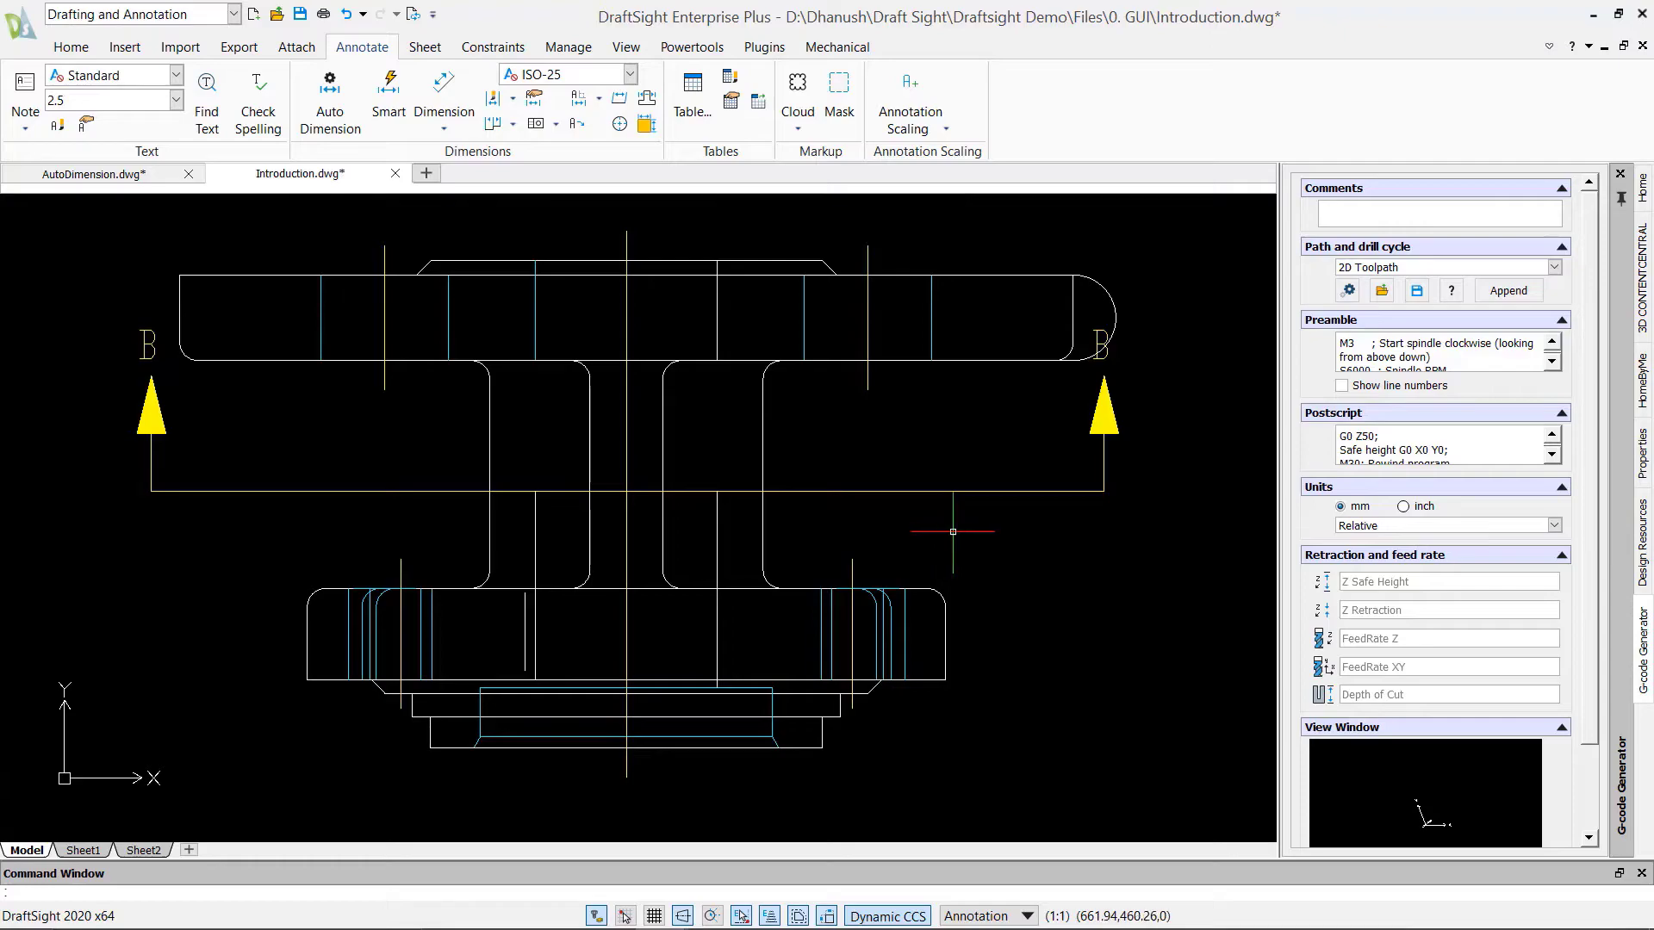
Power trim unwanted line segments around the lower flange in View B, extending one of the crossed lines.
right_drag(962, 532, 1000, 536)
scroll(557, 712, up, 5)
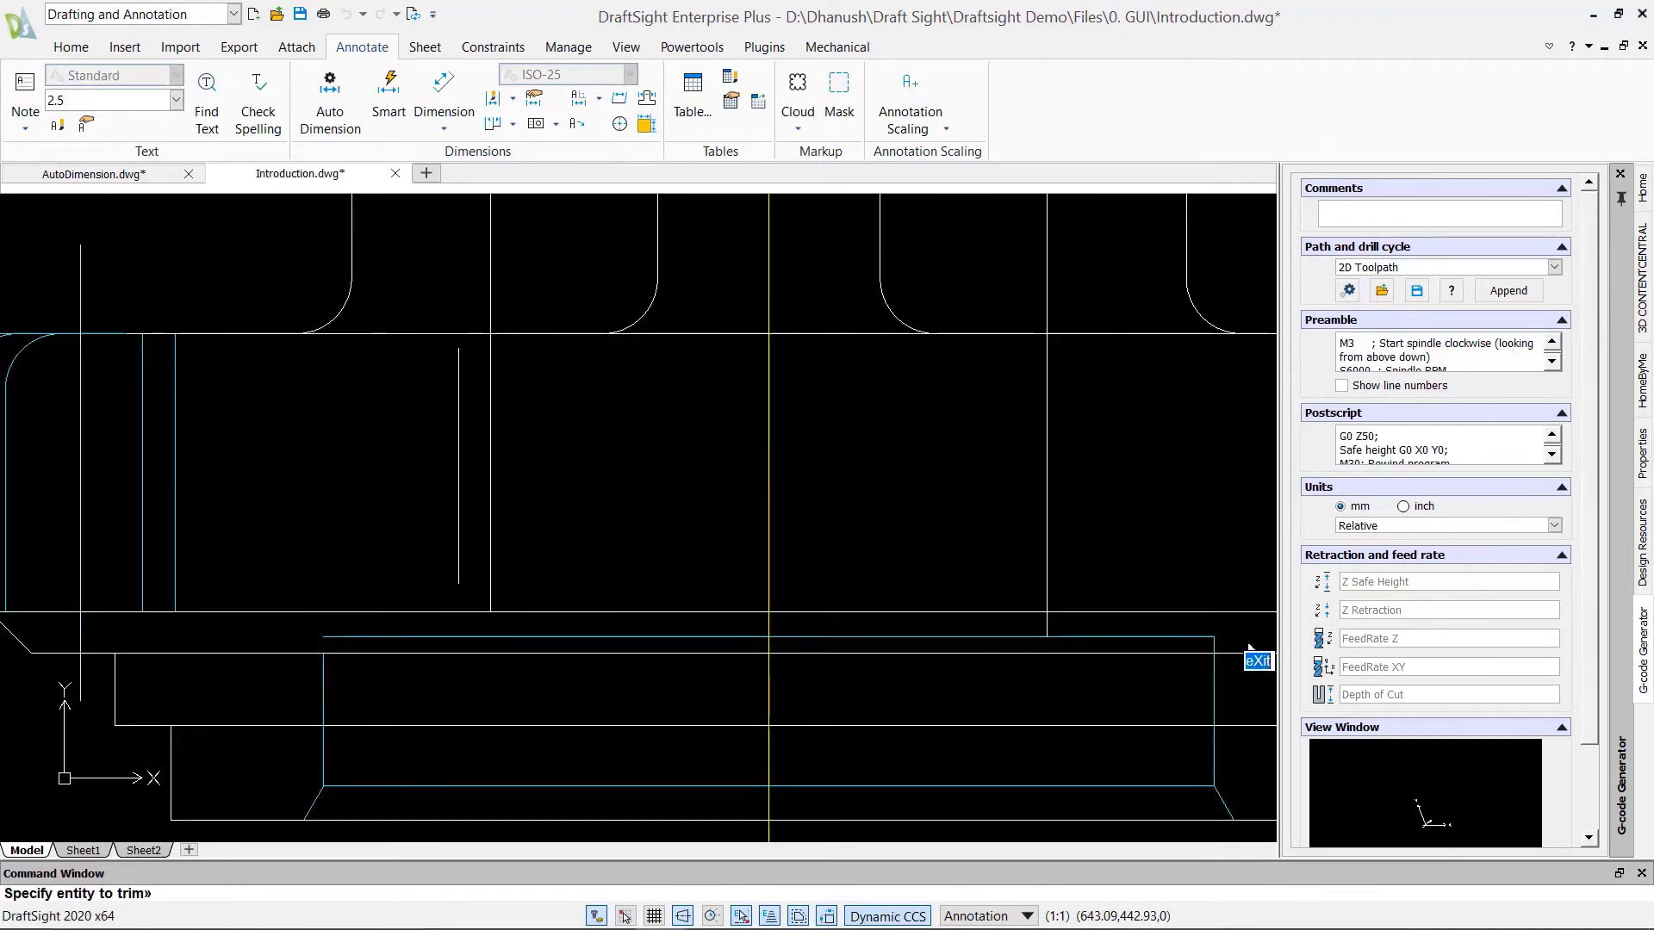
mouse_move(1228, 642)
mouse_down()
mouse_move(1116, 621)
mouse_move(1096, 643)
mouse_up()
drag(994, 622, 944, 640)
drag(737, 619, 696, 639)
shift+drag(1084, 622, 1009, 637)
drag(477, 402, 440, 480)
scroll(441, 487, down, 5)
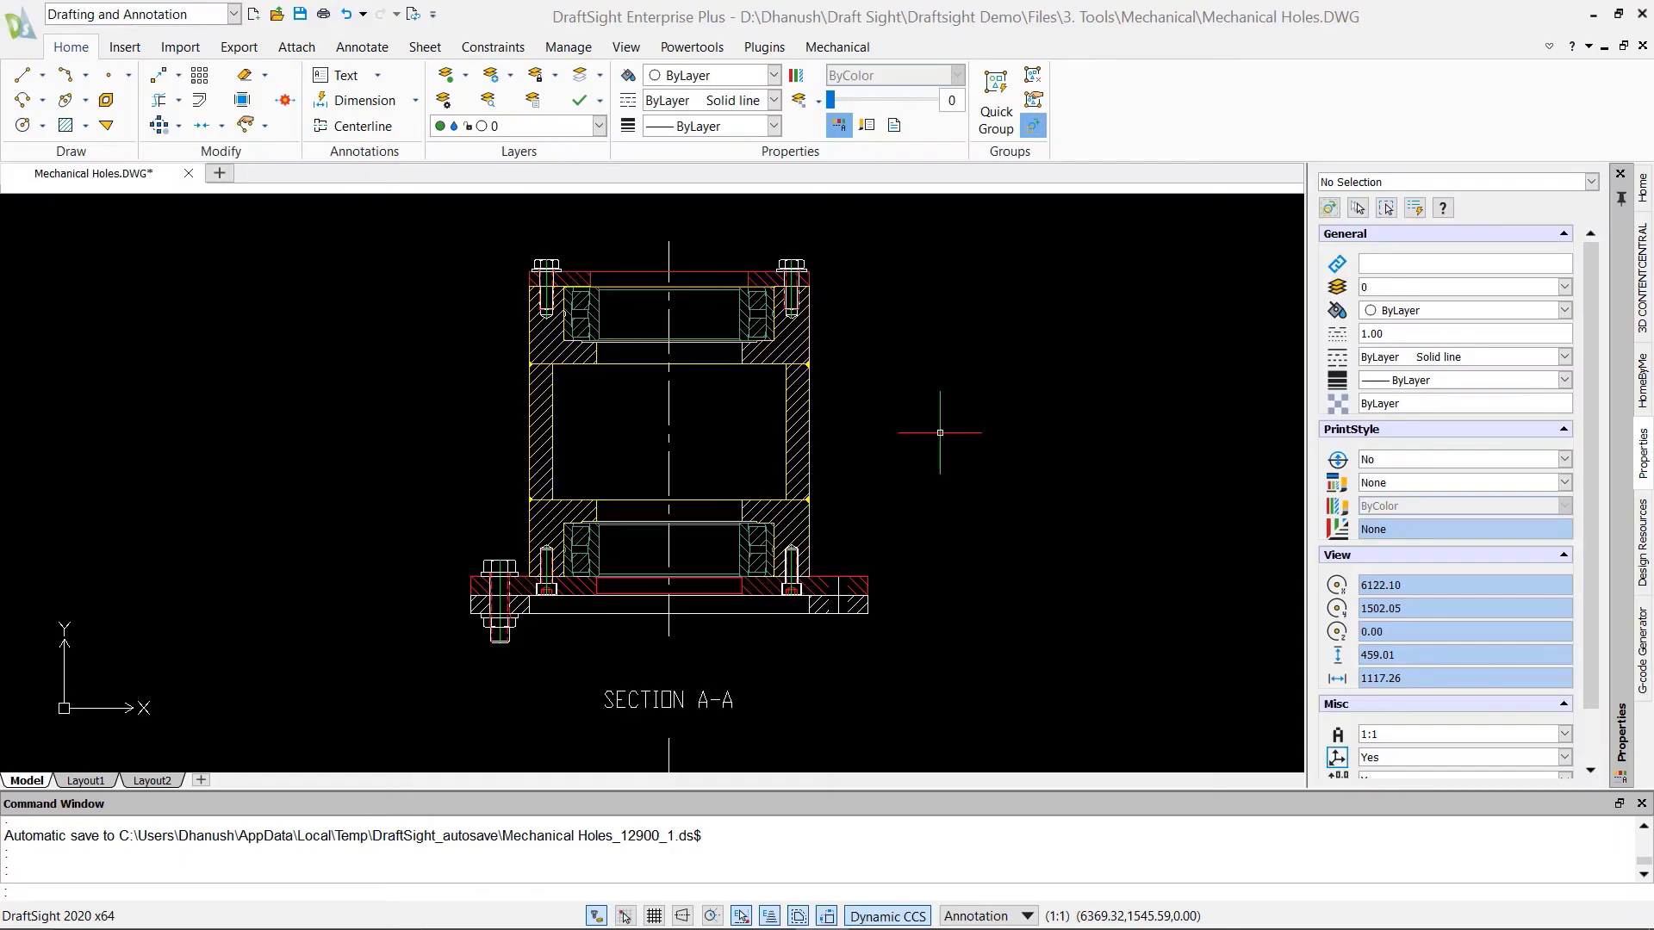
In Mechanical Holes.DWG, review the Toolbox's available drafting standards and keep ANSI Metric active.
click(831, 48)
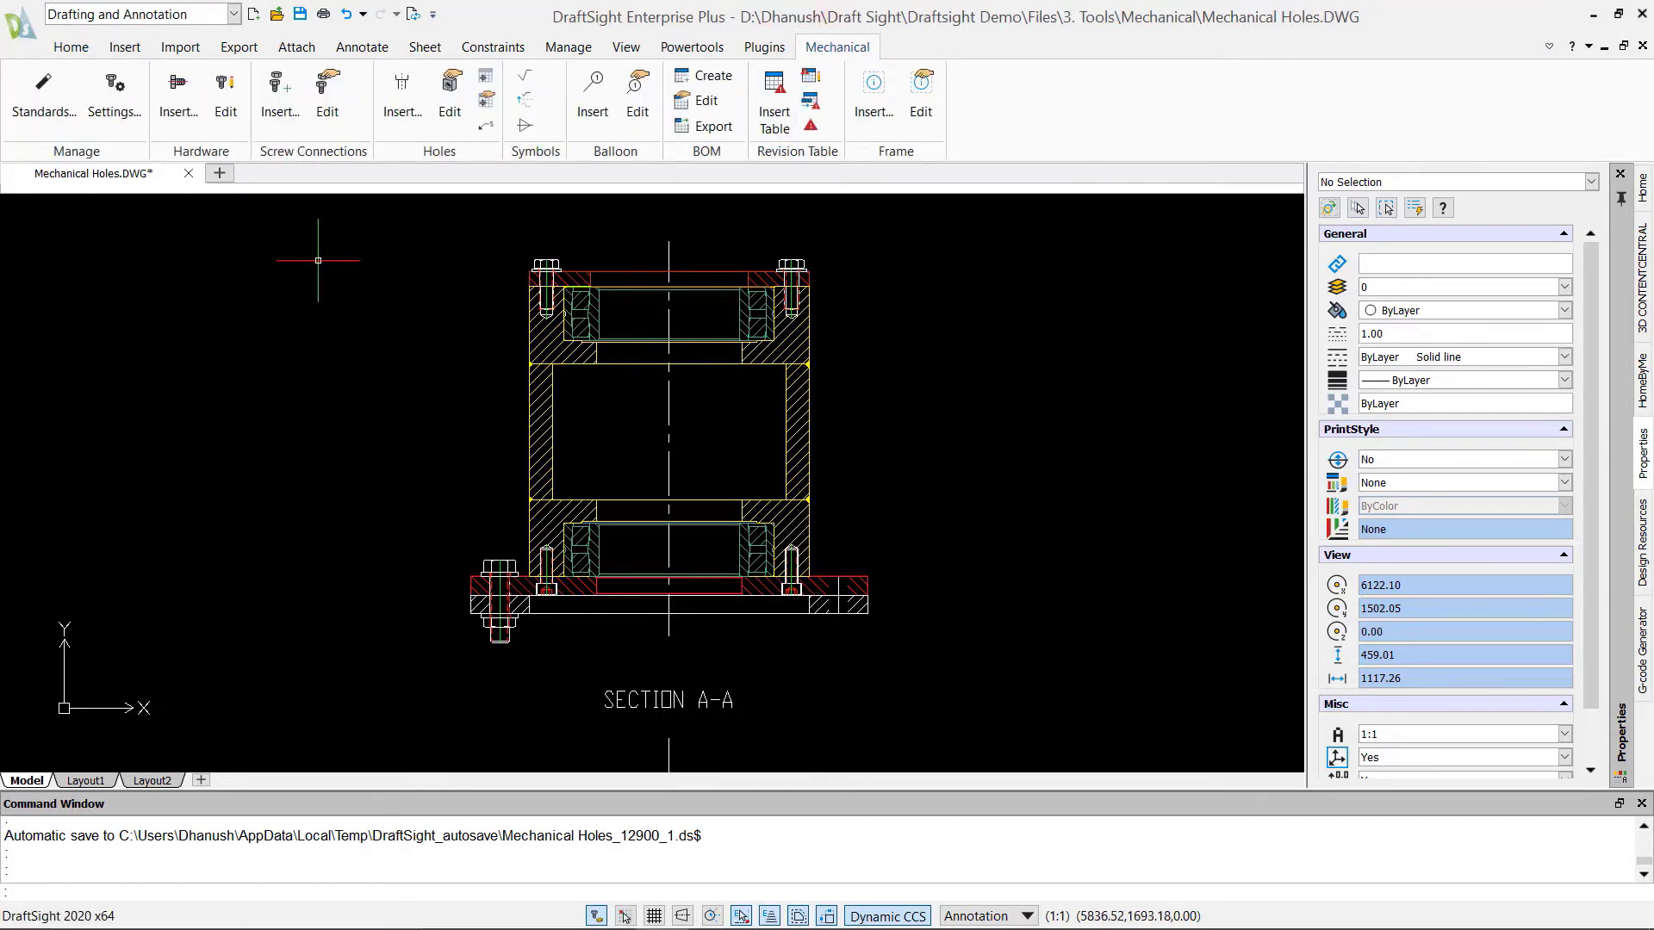
click(43, 96)
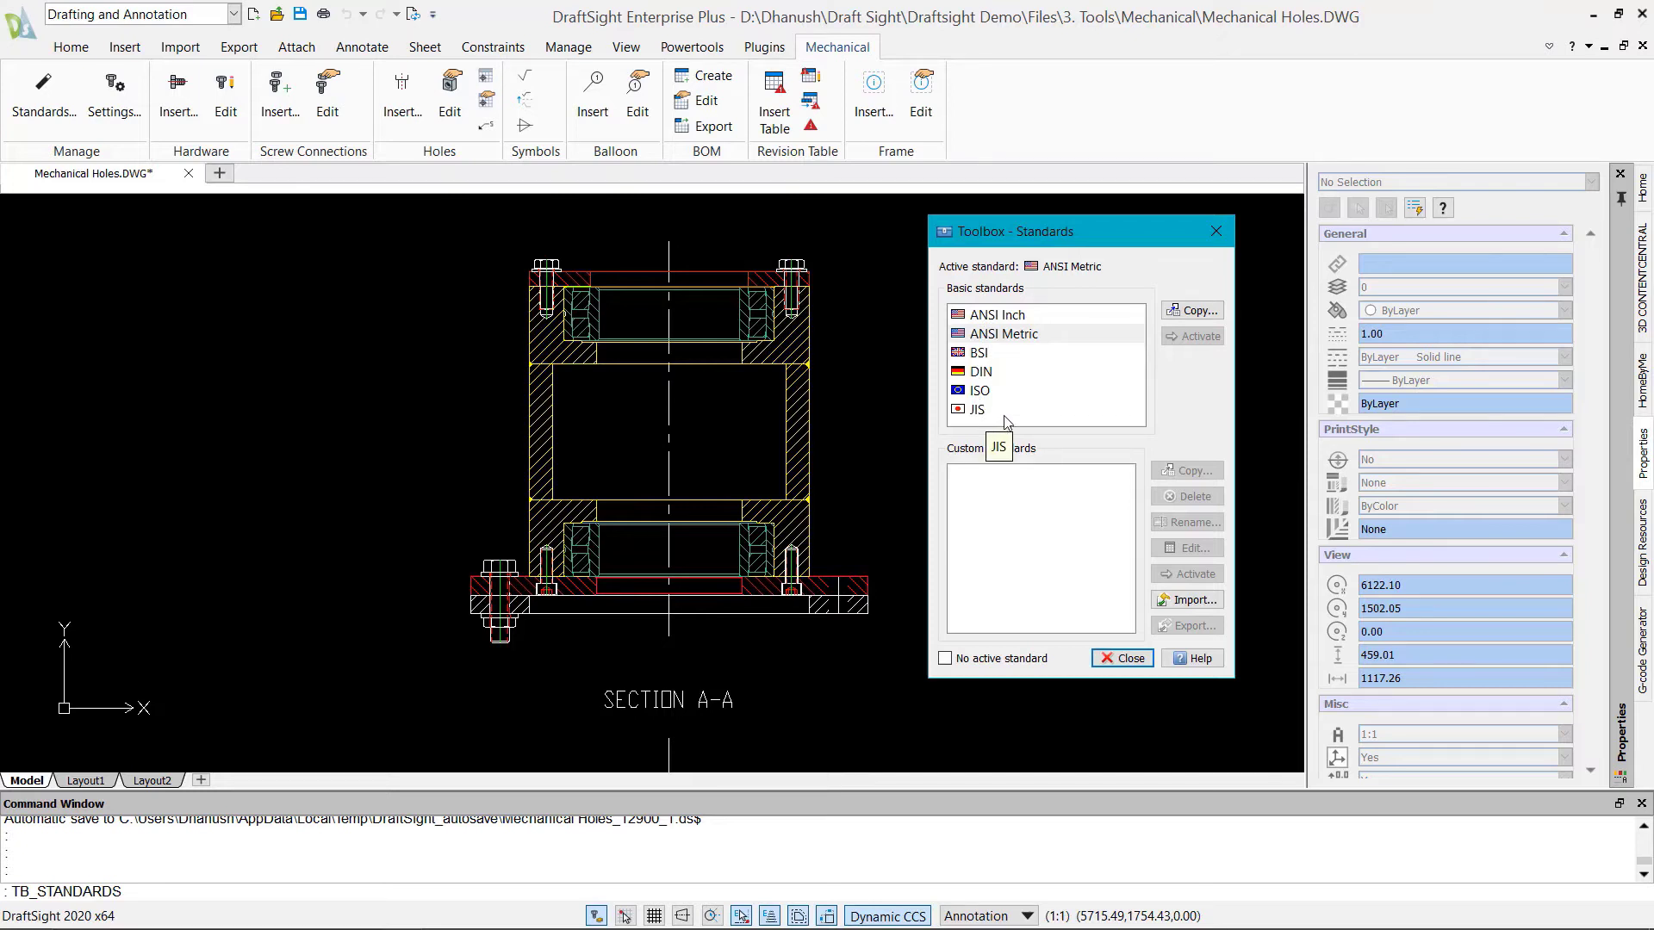
click(1120, 660)
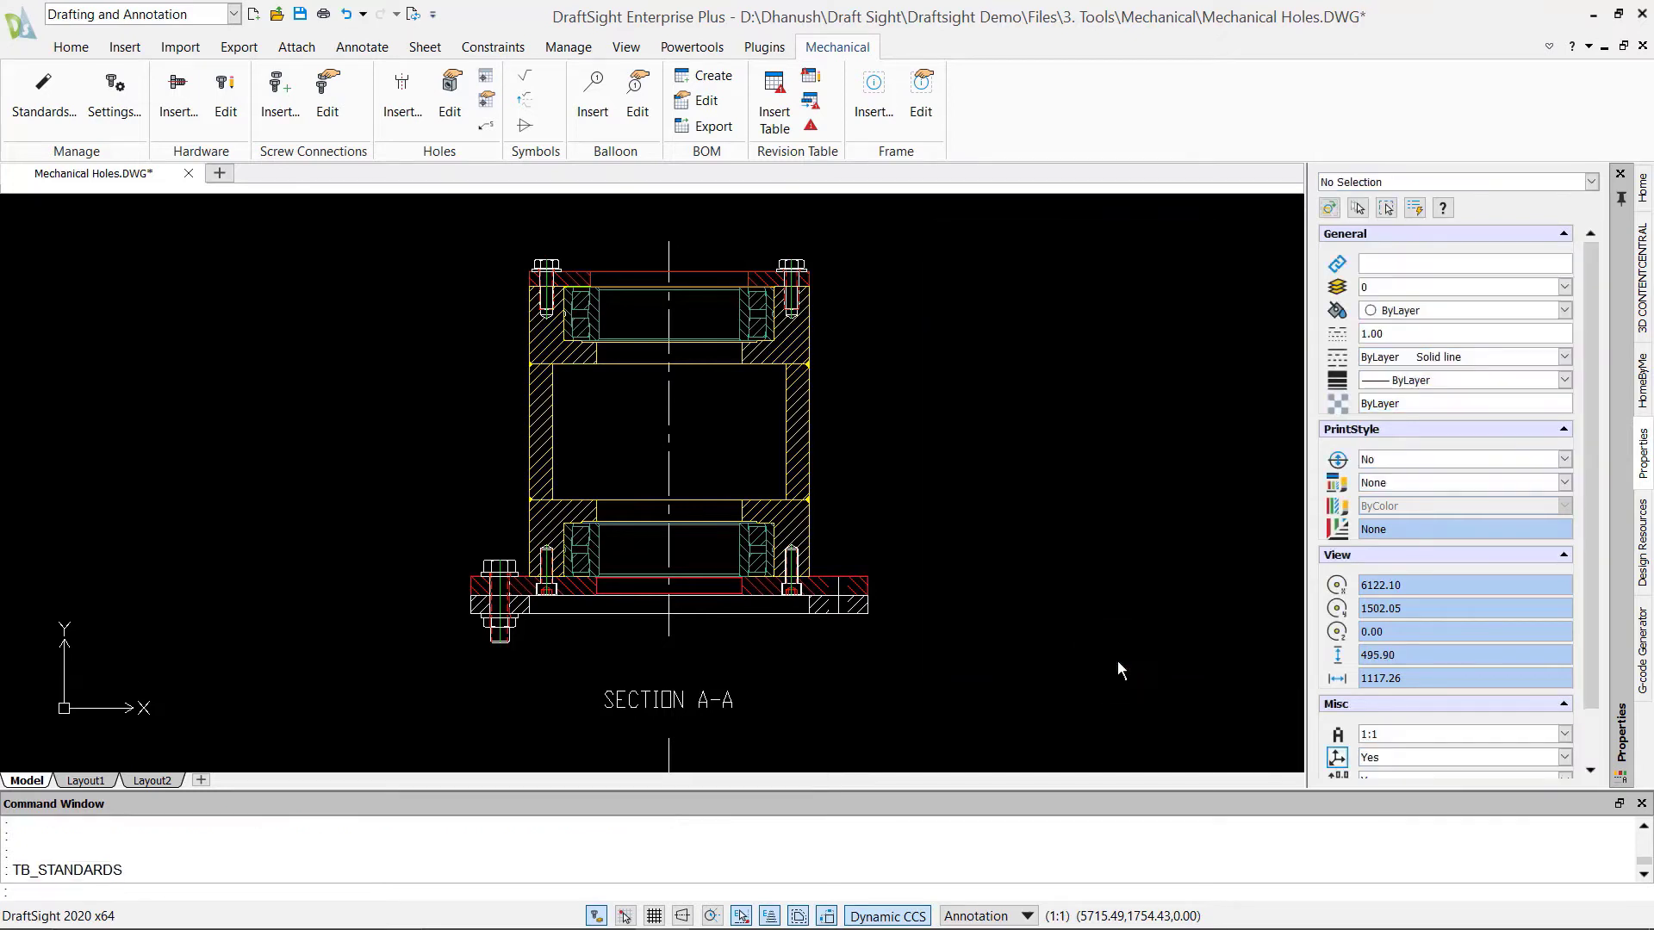
Open the Toolbox settings and review the annotation options for balloons and hole callouts.
click(112, 112)
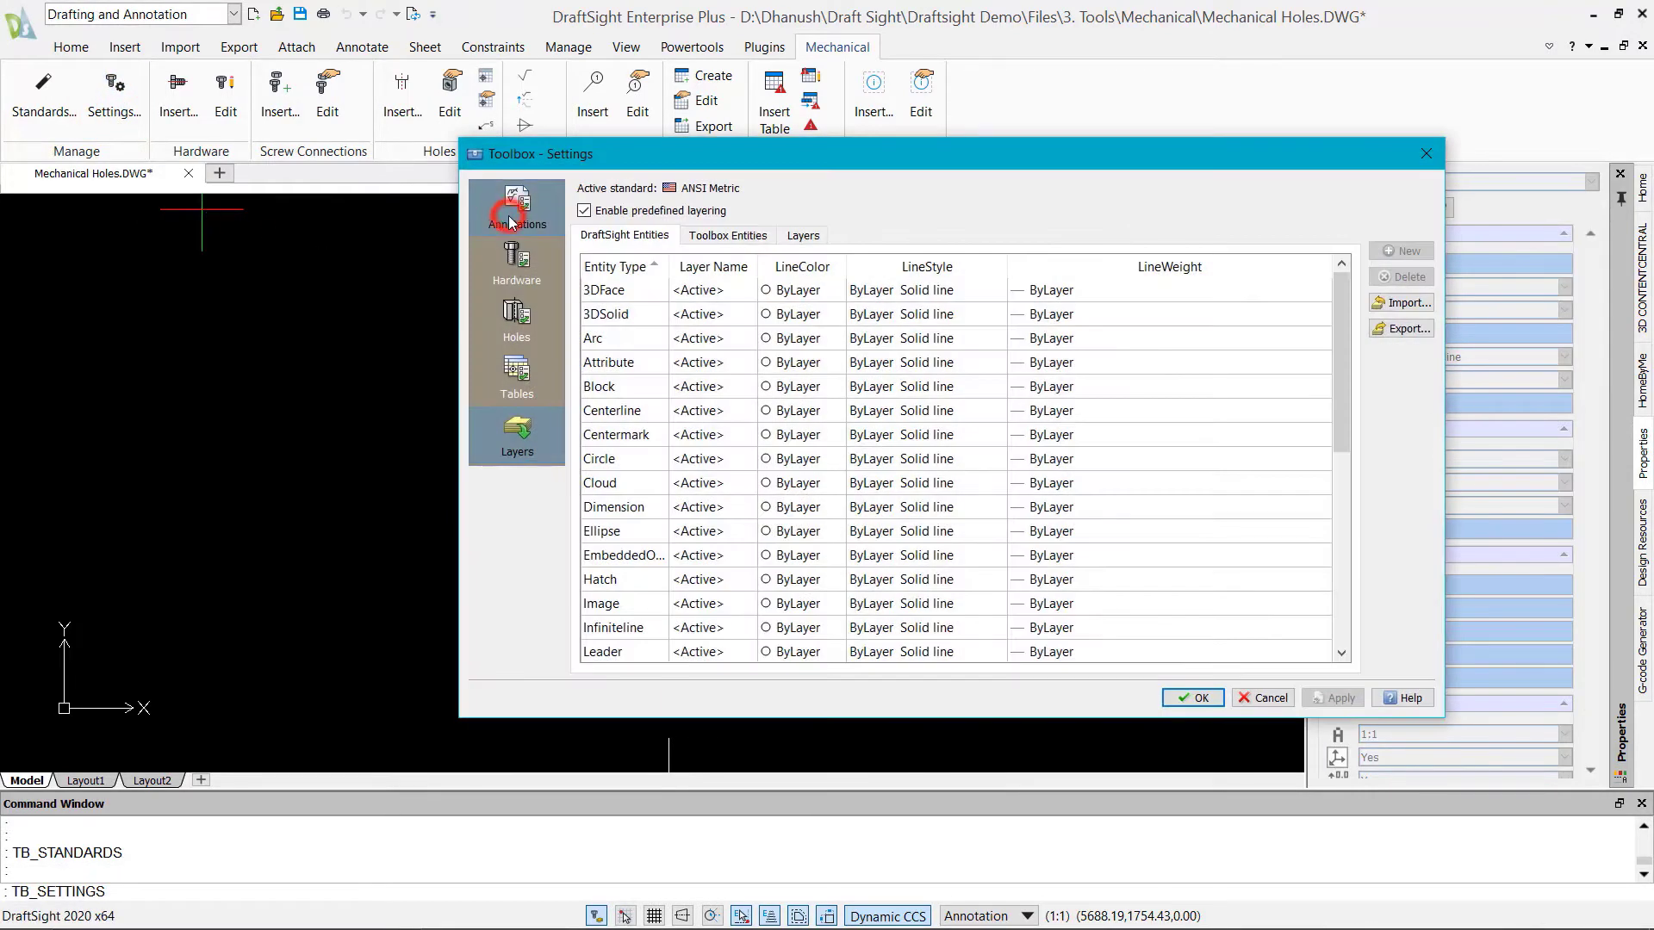
click(510, 222)
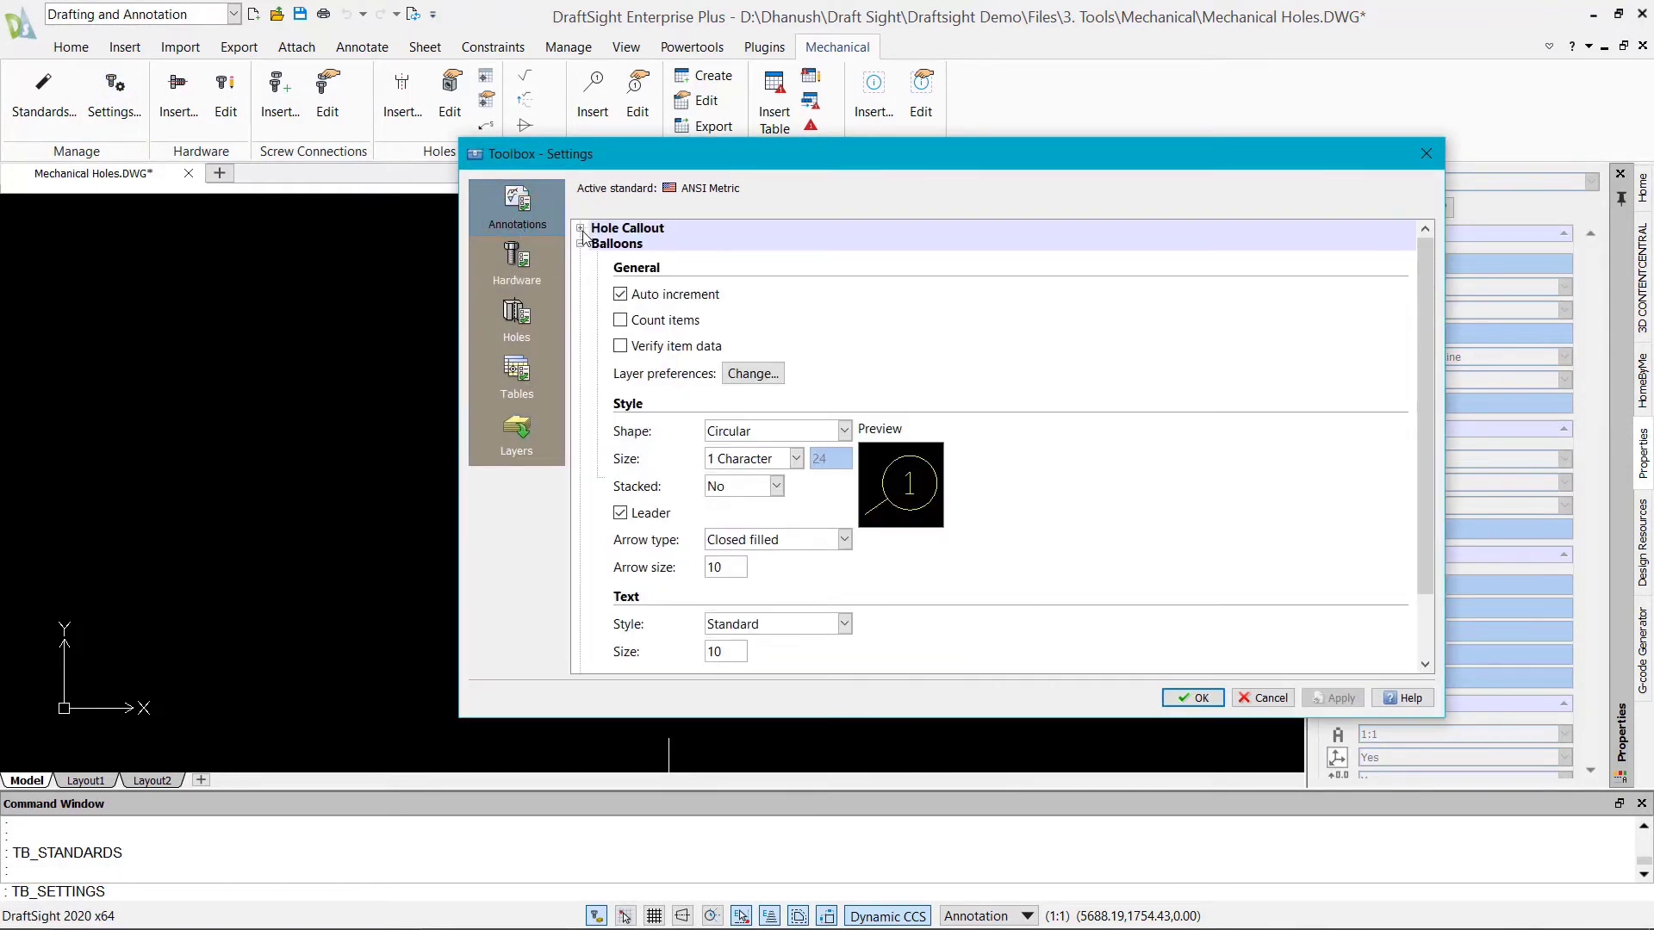
scroll(701, 396, down, 3)
scroll(702, 396, up, 3)
click(580, 229)
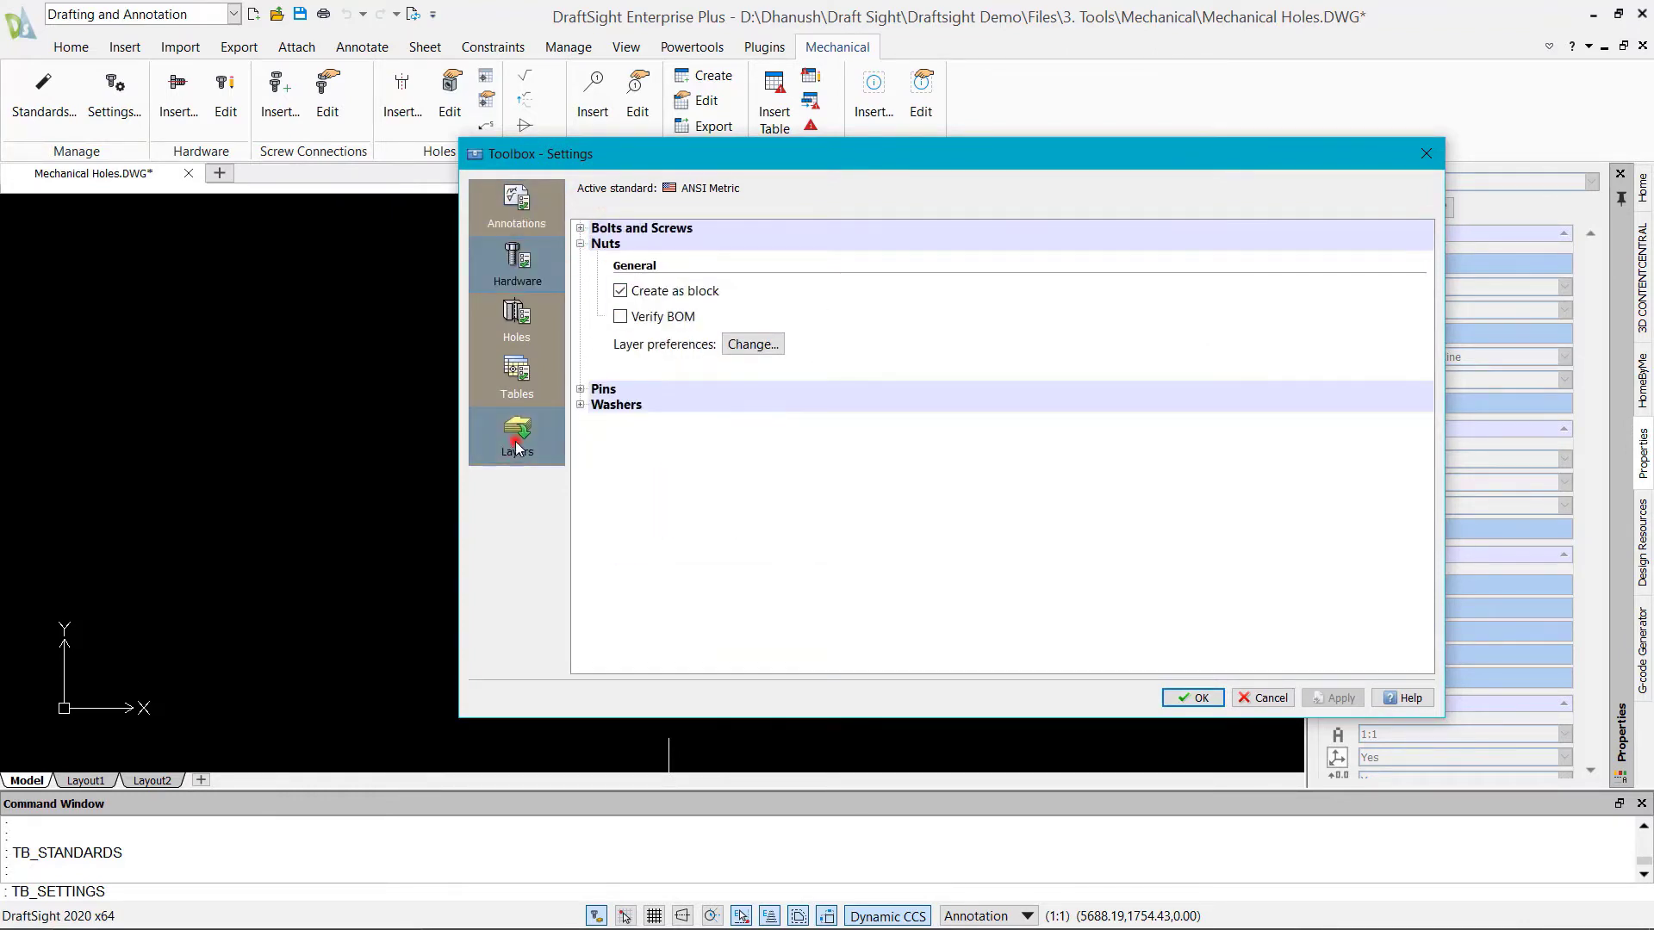
Review the layer settings for DraftSight and Toolbox entities, including the Counterbore line types, and accept the settings.
click(515, 441)
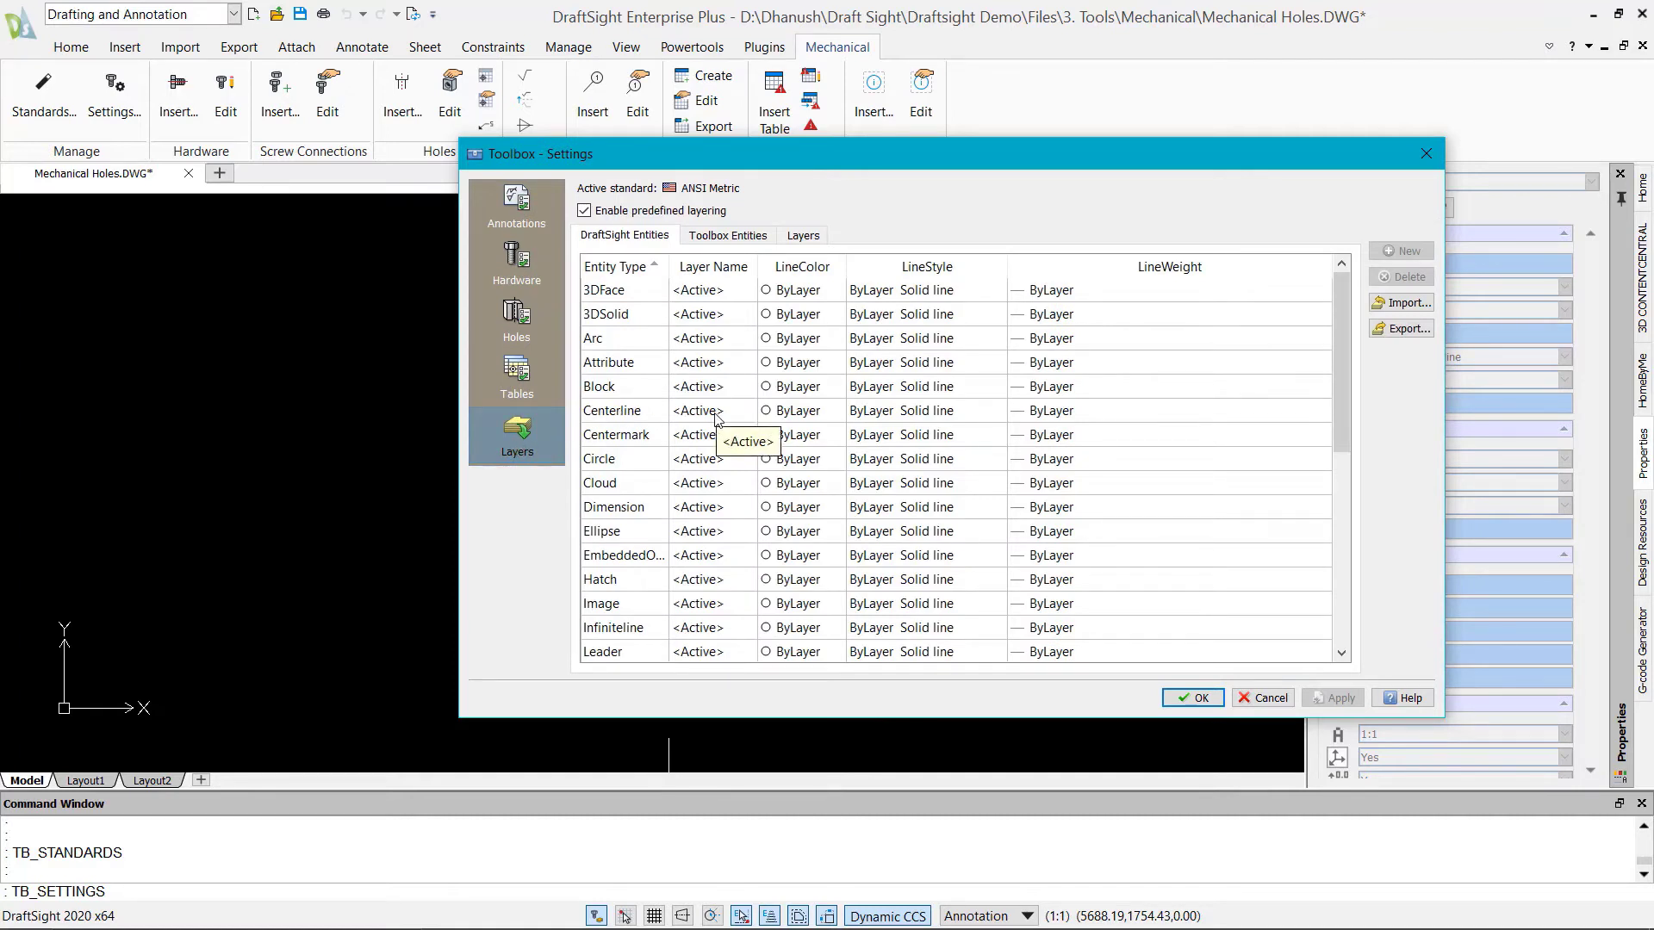
click(714, 241)
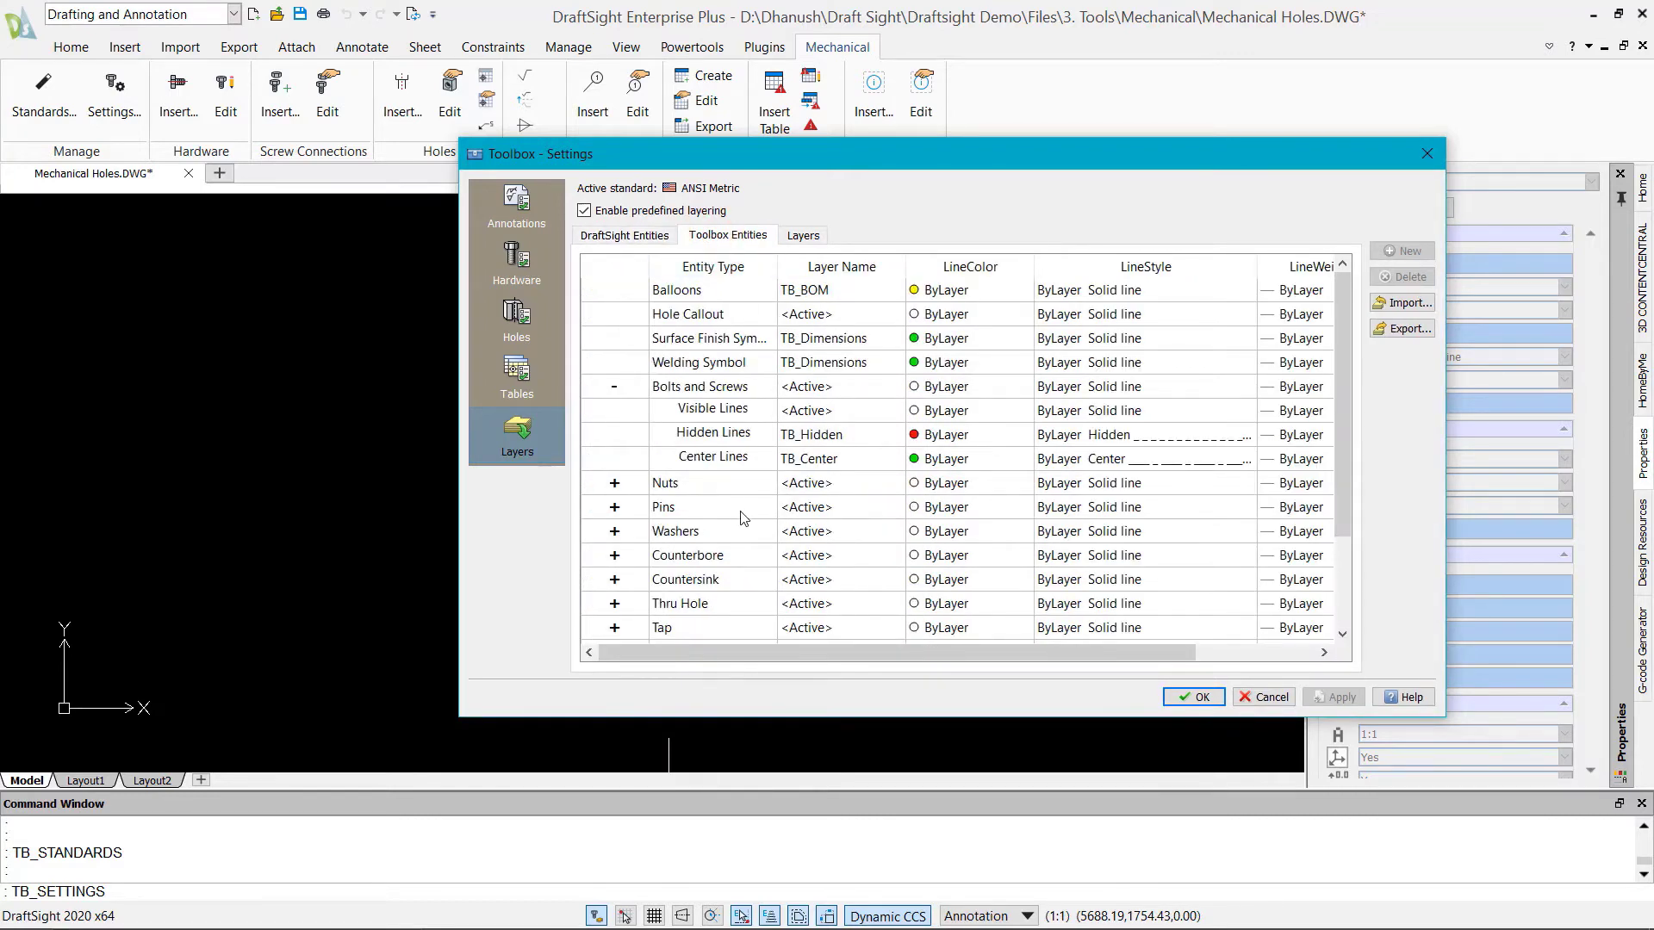
scroll(744, 518, down, 2)
click(615, 438)
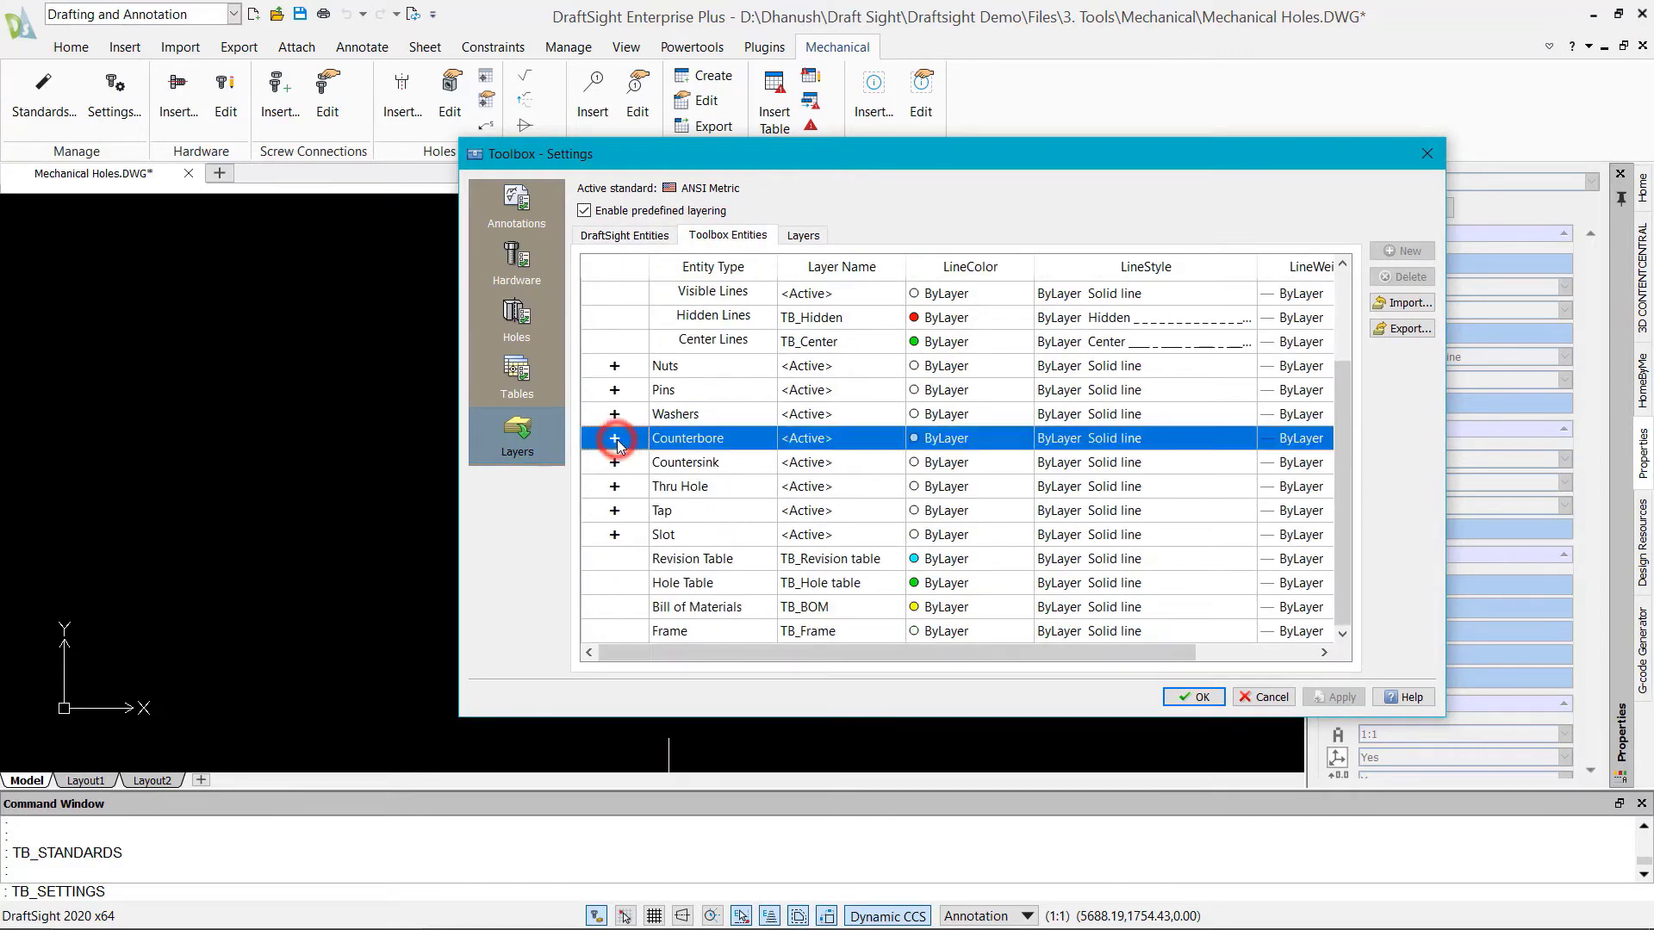
click(615, 439)
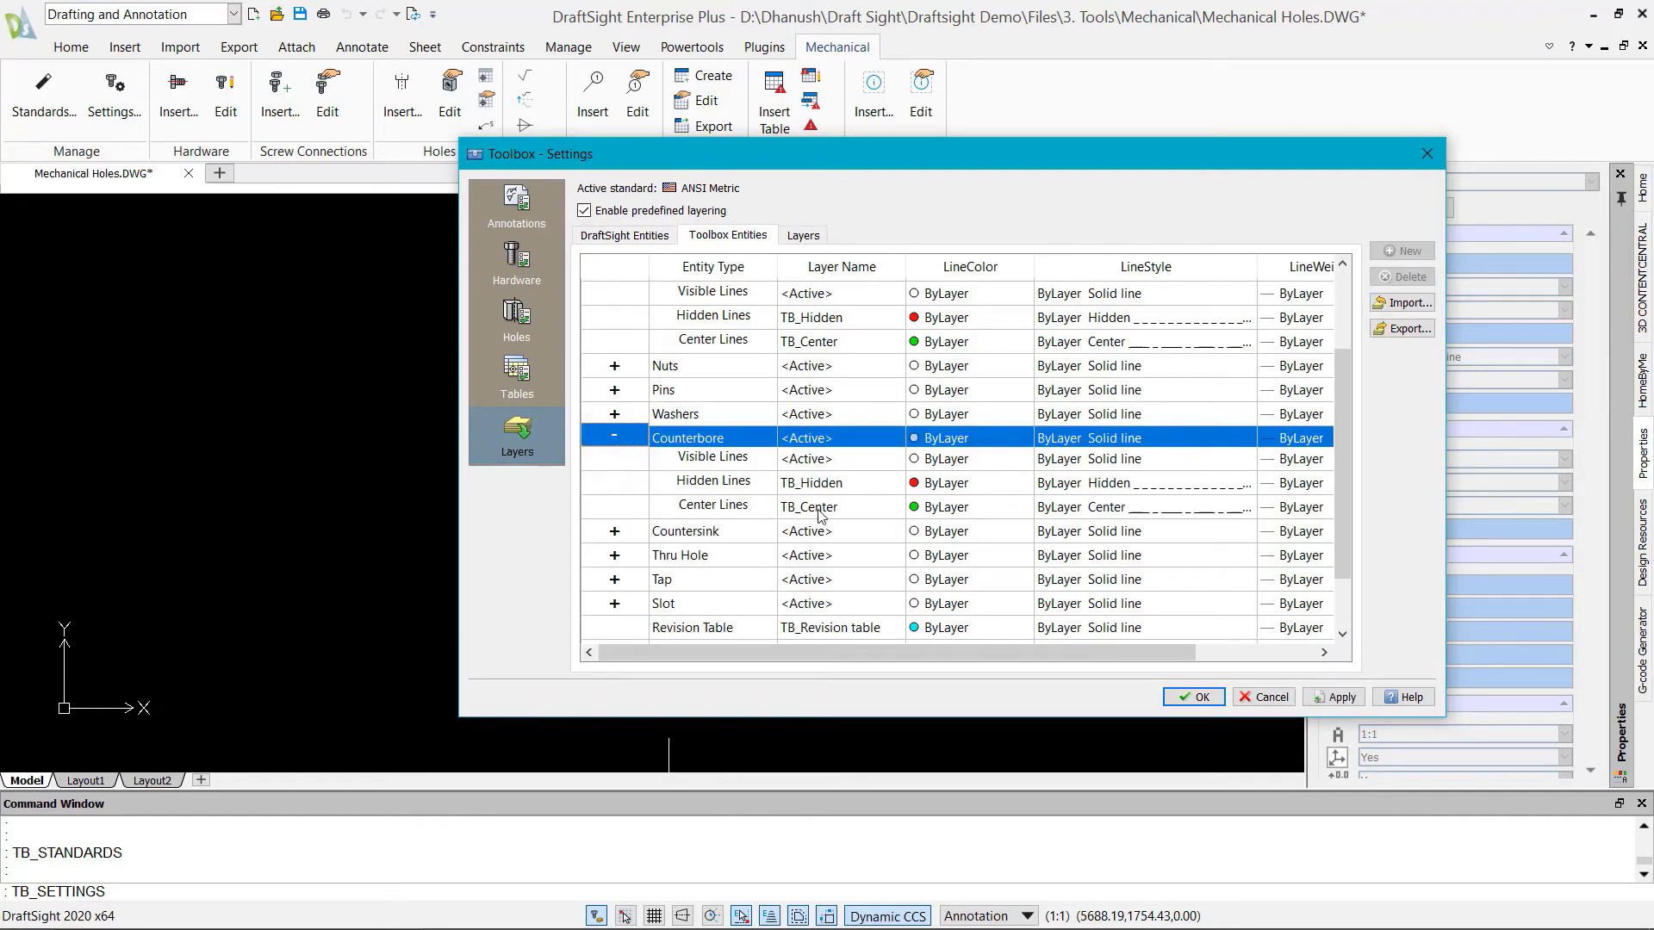
click(1193, 697)
Start inserting a Toolbox through hole with ANSI Metric, Drill Sizes, and size Ø16.25.
scroll(780, 690, up, 3)
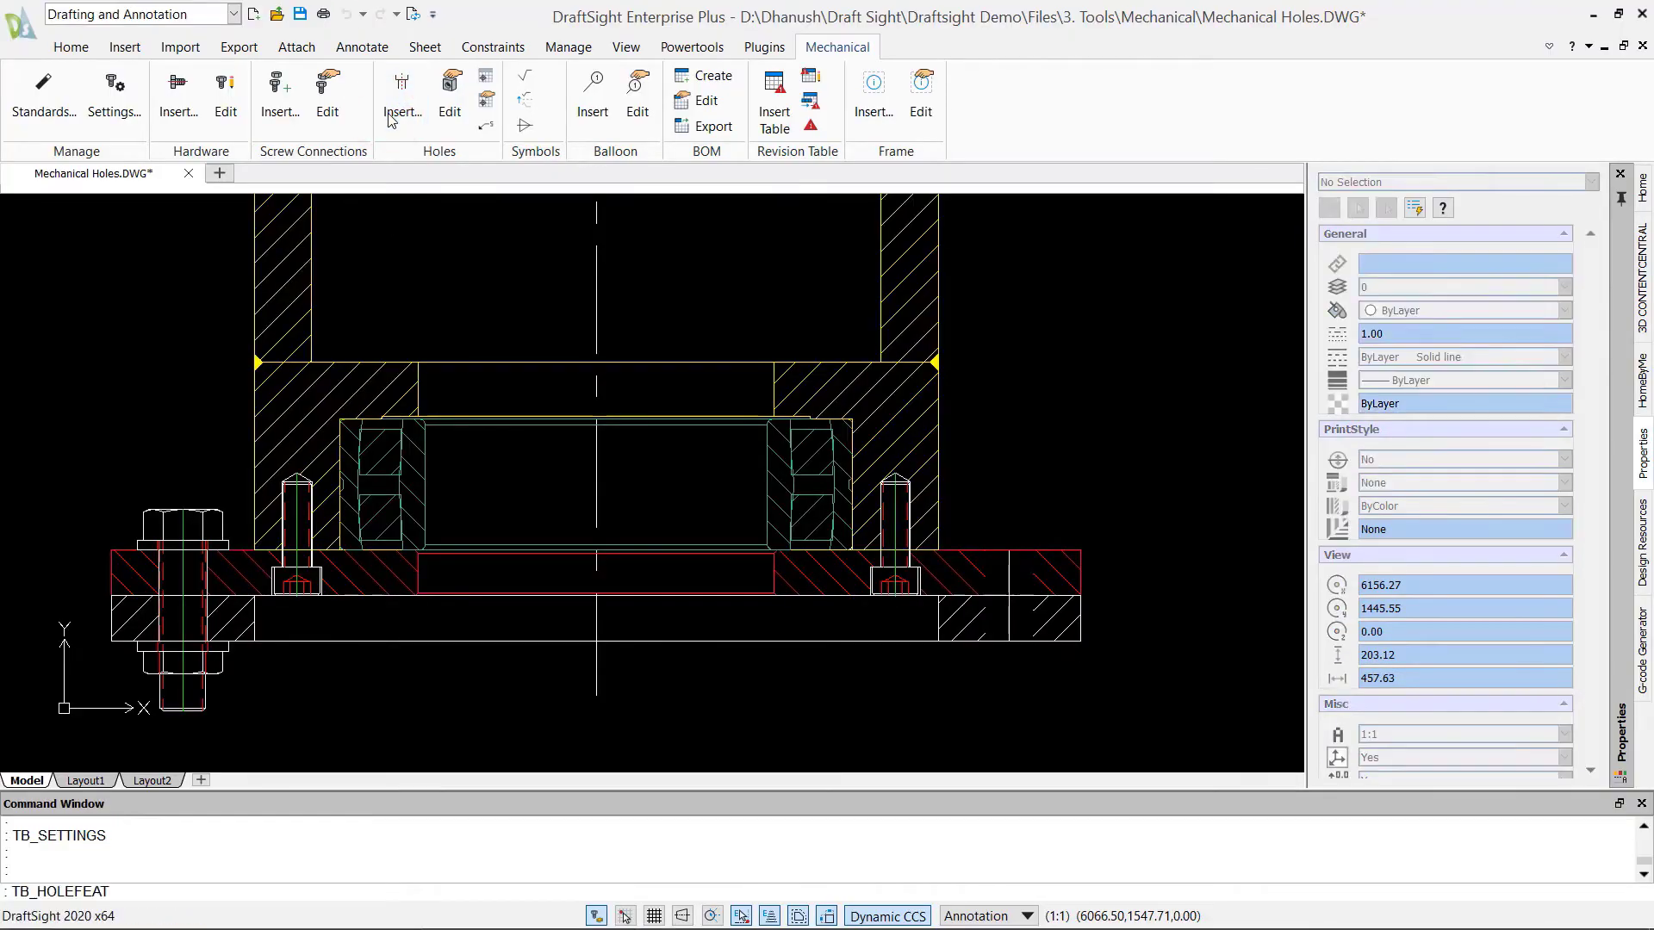
click(400, 99)
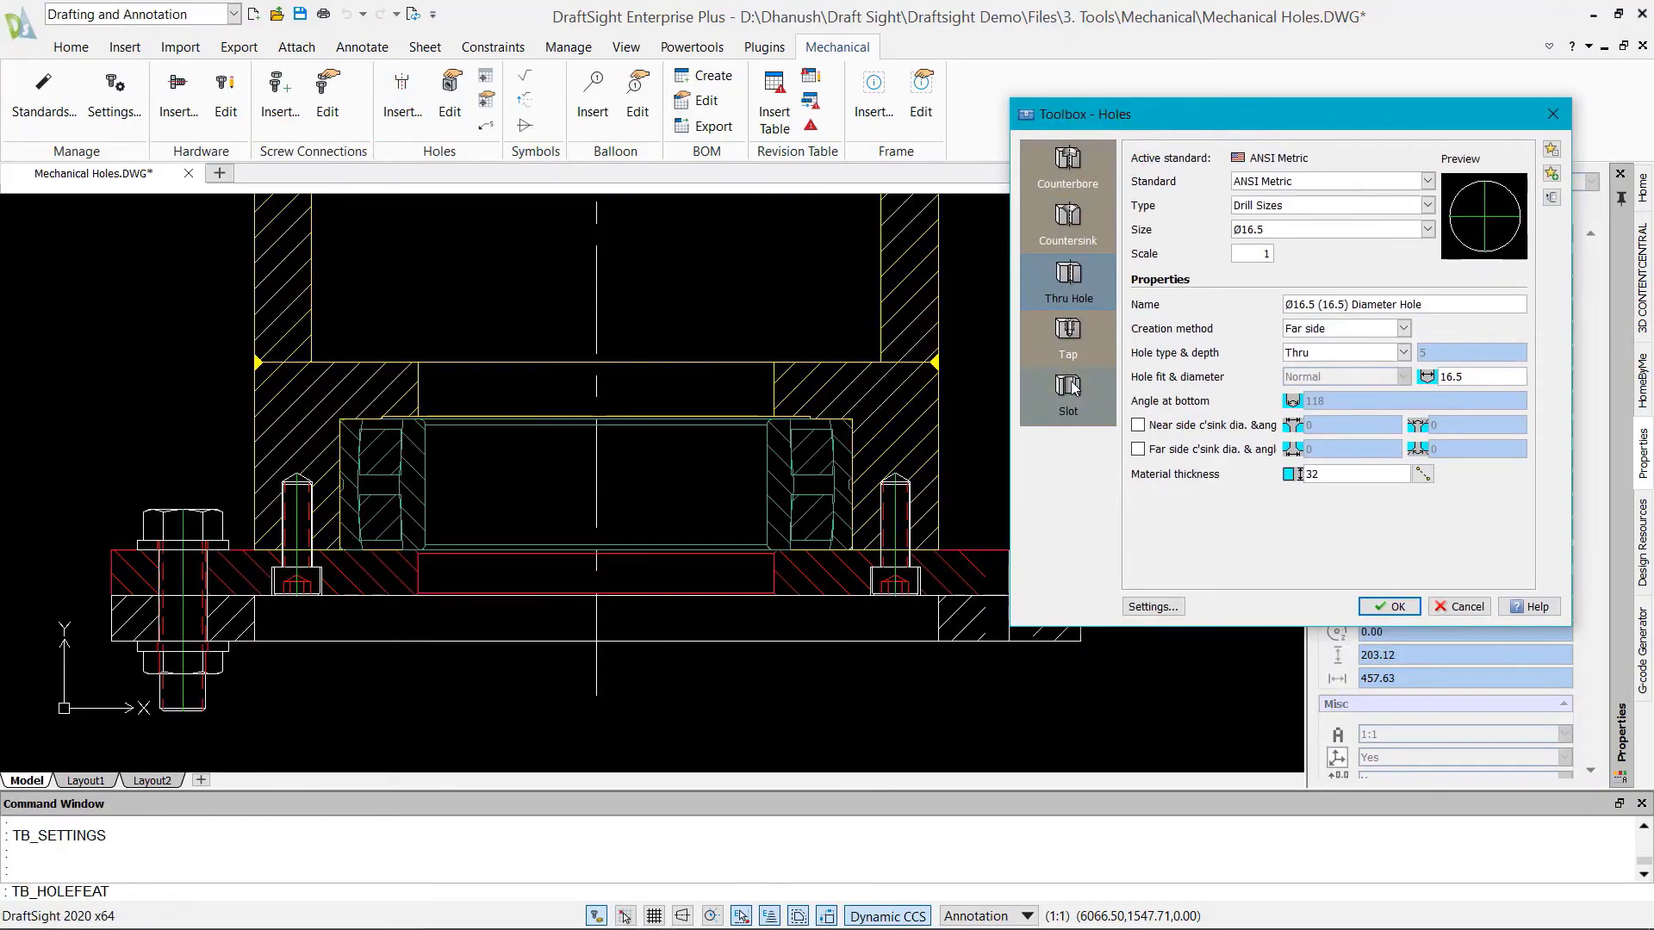
click(1427, 183)
click(1428, 205)
click(1417, 217)
click(1427, 229)
click(1260, 356)
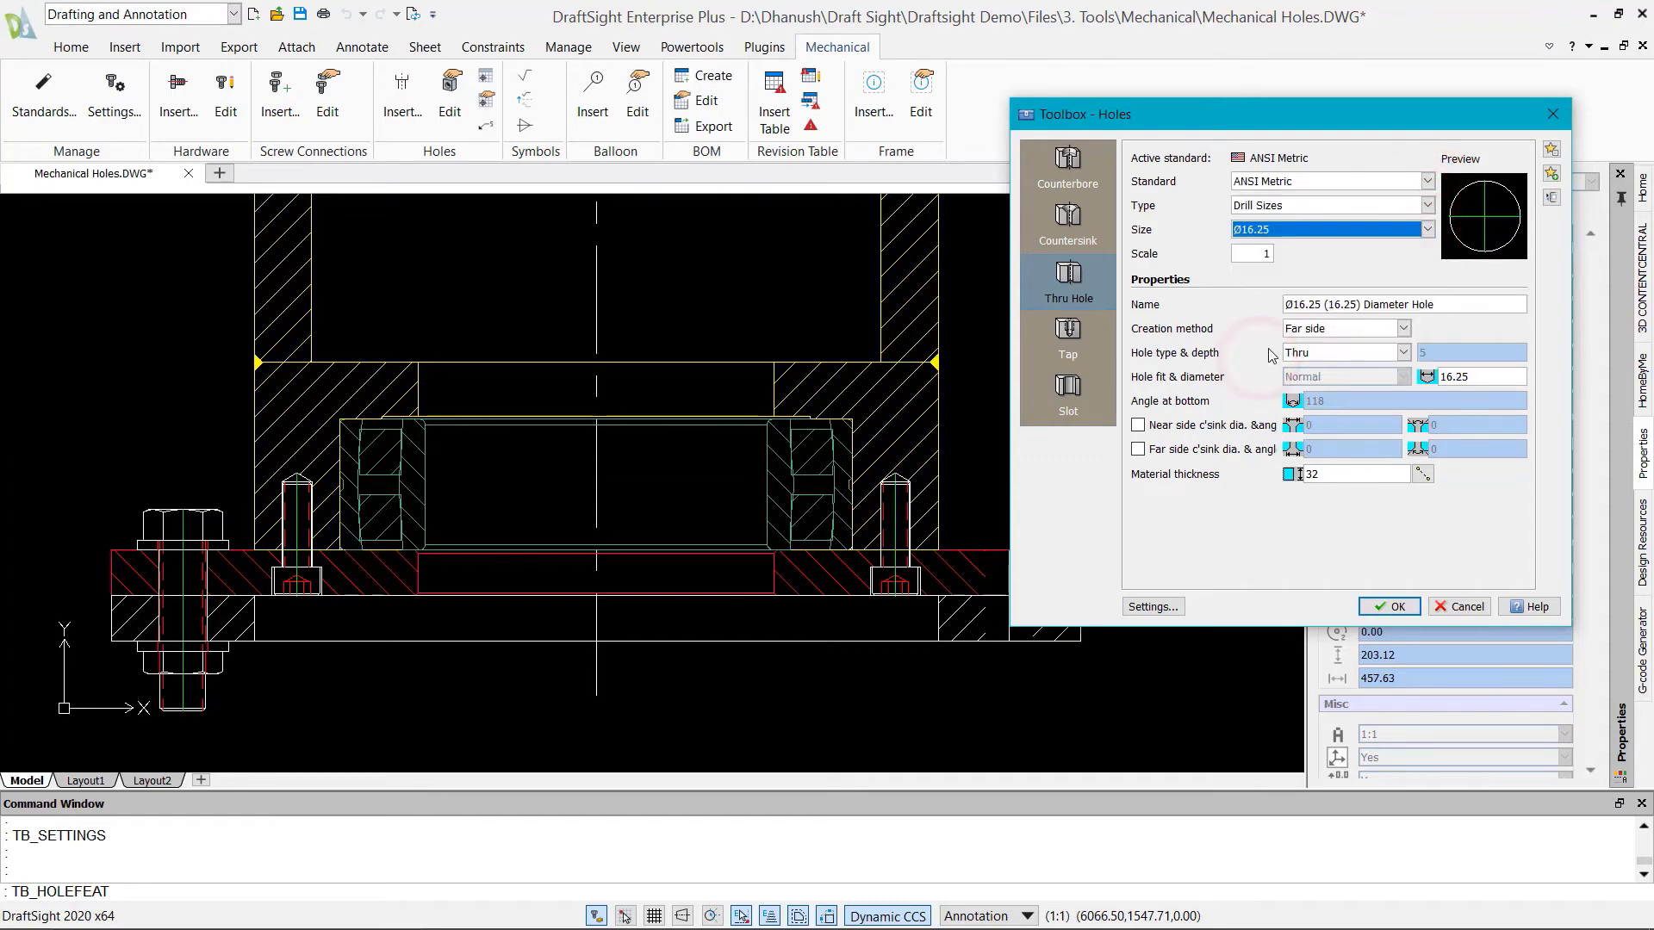
Set the hole's creation method to Section and place it on the centerline in Section A-A's unbolted flange end.
click(1403, 329)
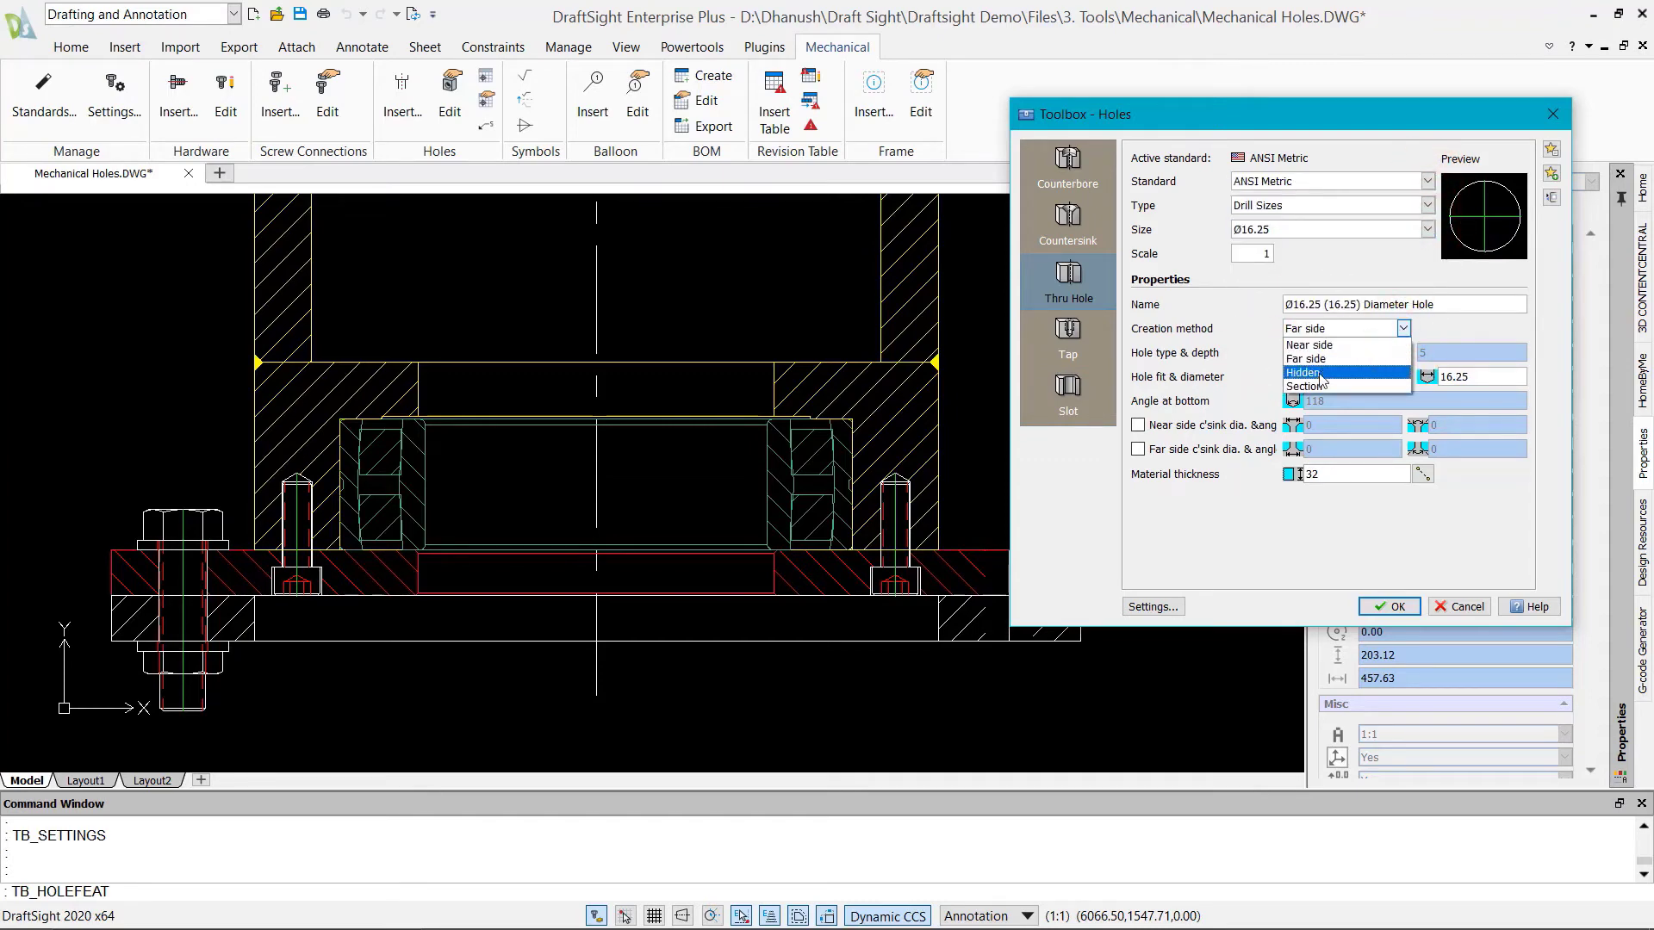
click(1316, 387)
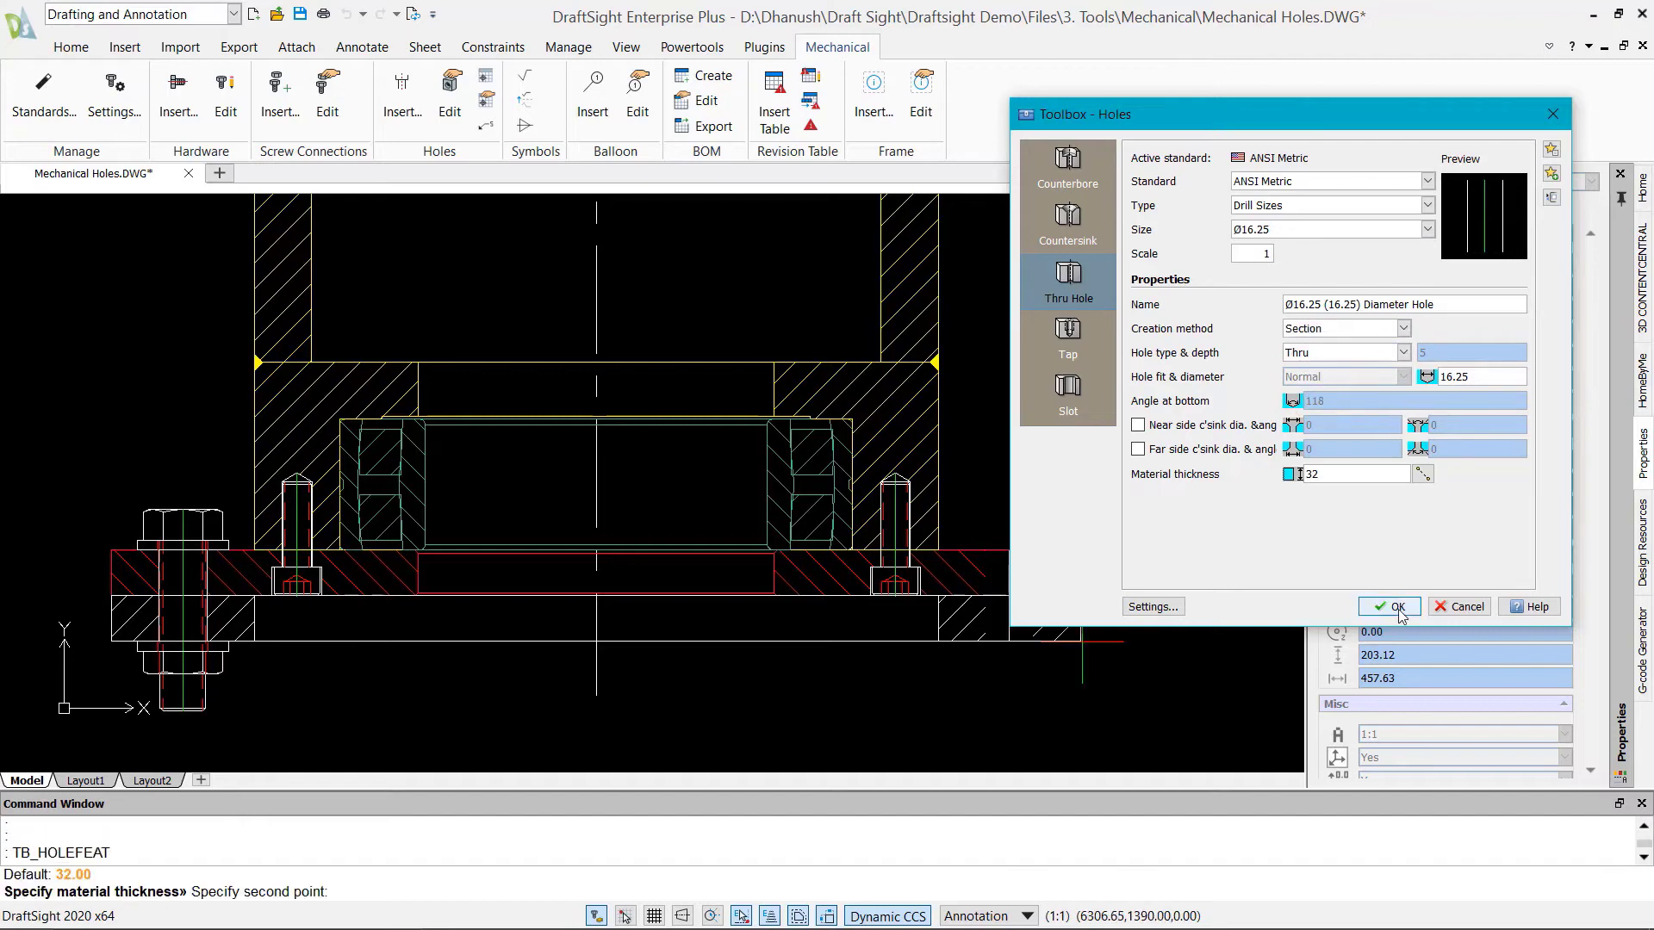
click(1389, 607)
click(1010, 635)
key(Return)
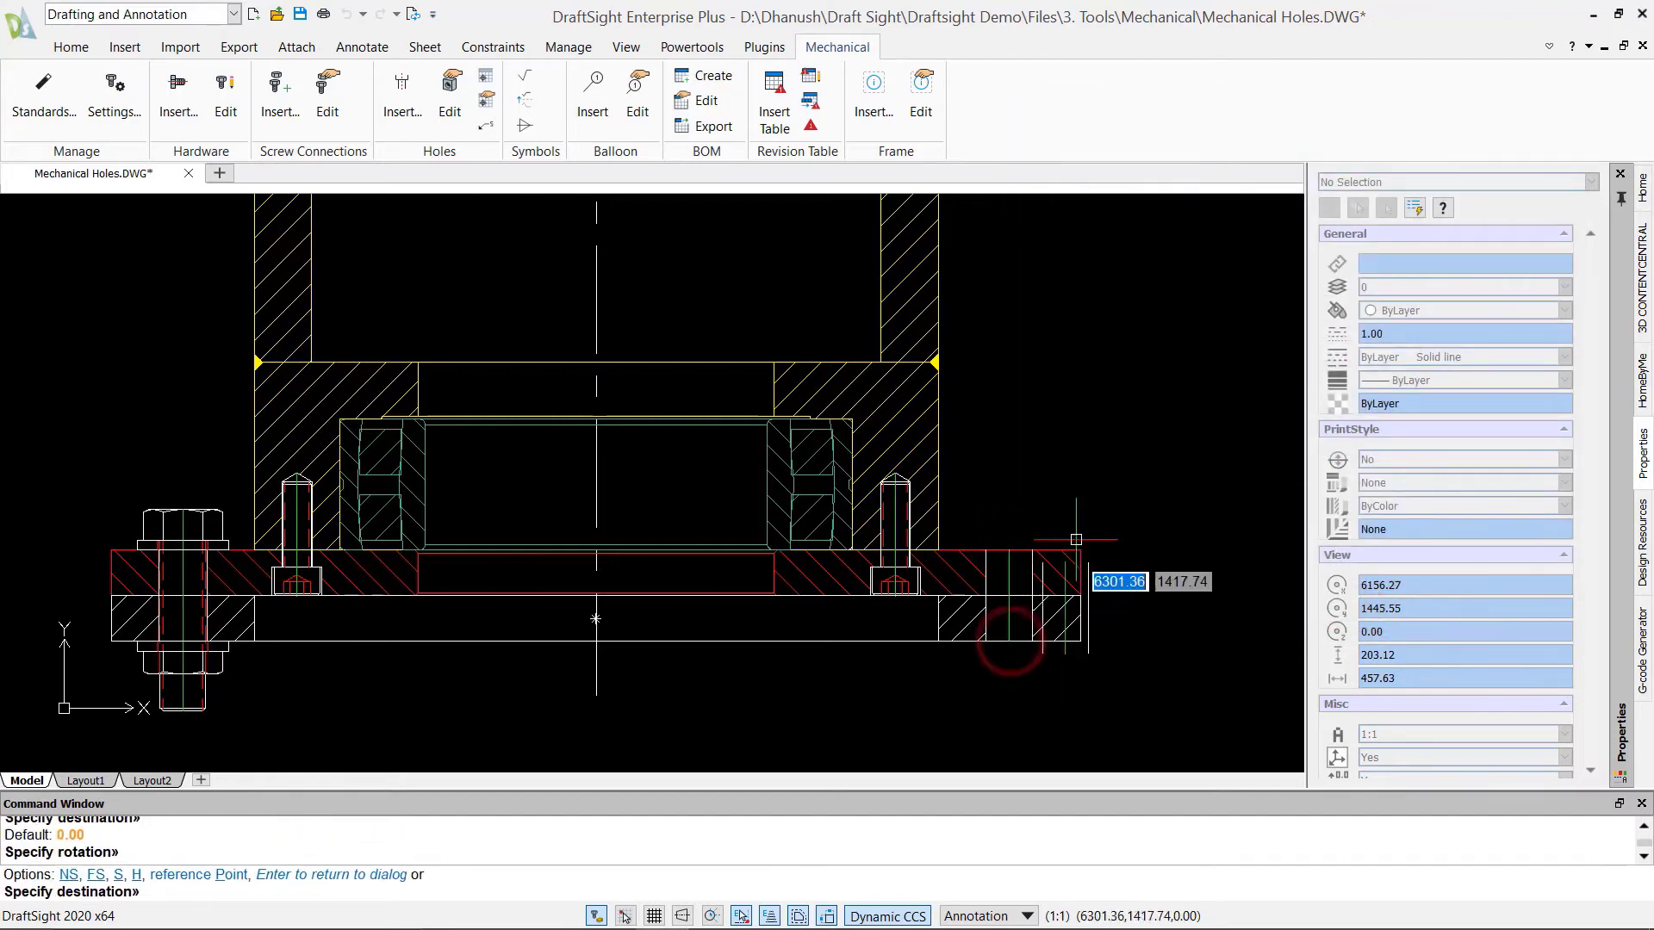
key(Escape)
Insert the Ø16.25 through hole in the circular plan view using the Near side creation method.
click(400, 92)
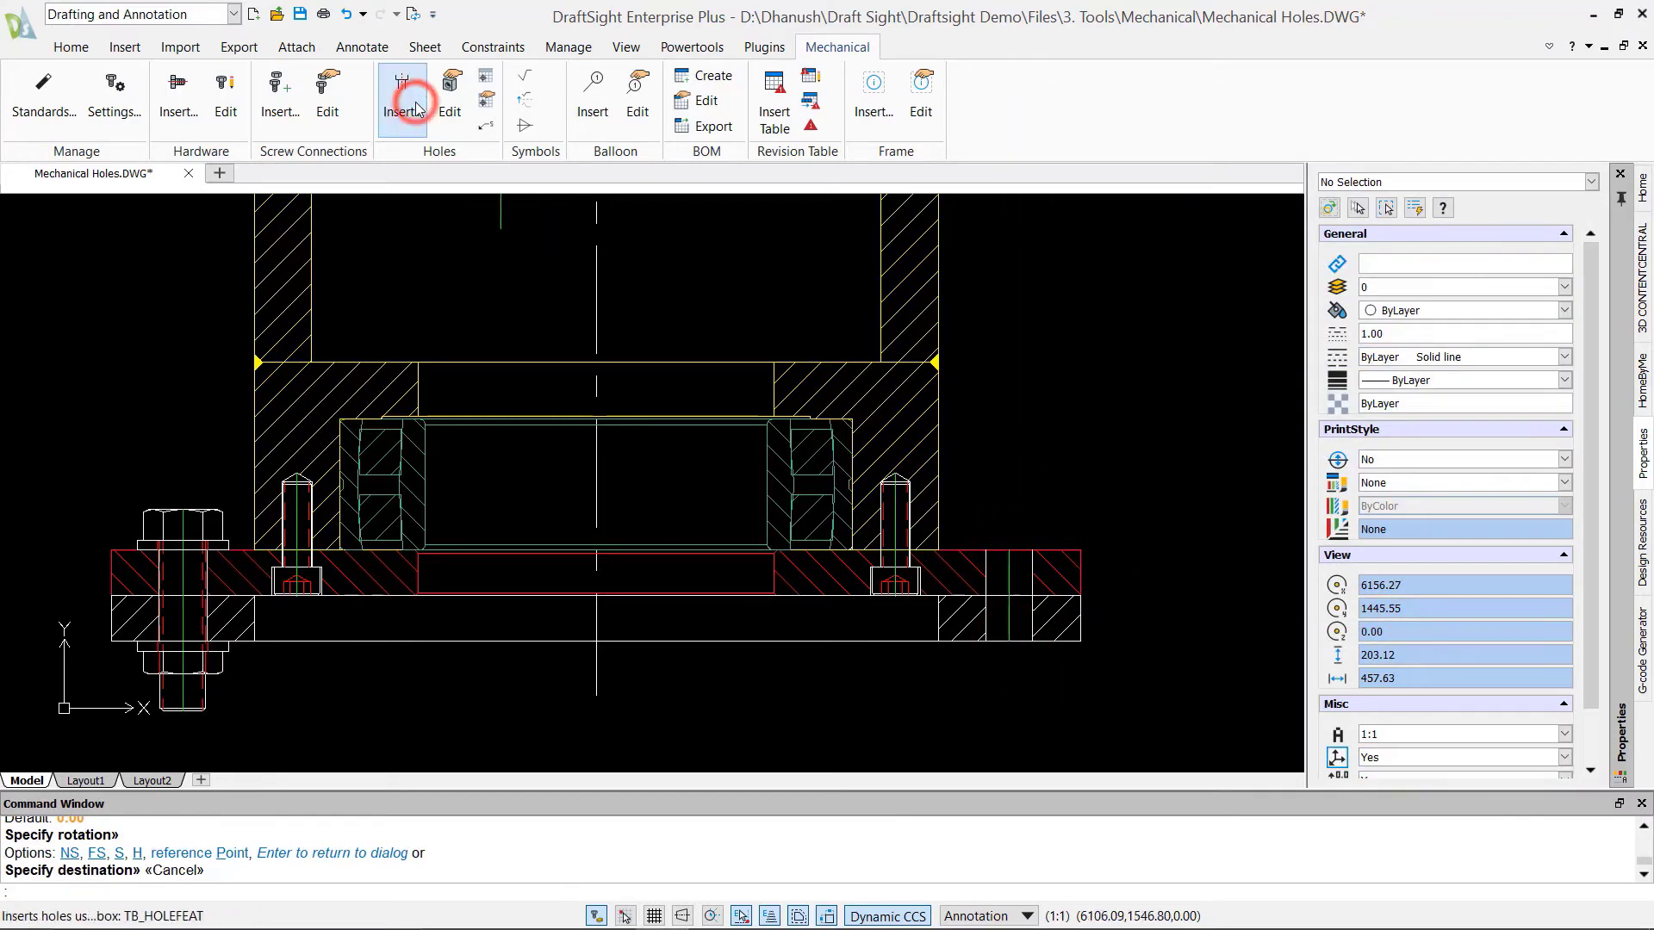
click(1403, 328)
click(1335, 347)
click(1388, 606)
scroll(953, 318, down, 3)
scroll(956, 607, up, 6)
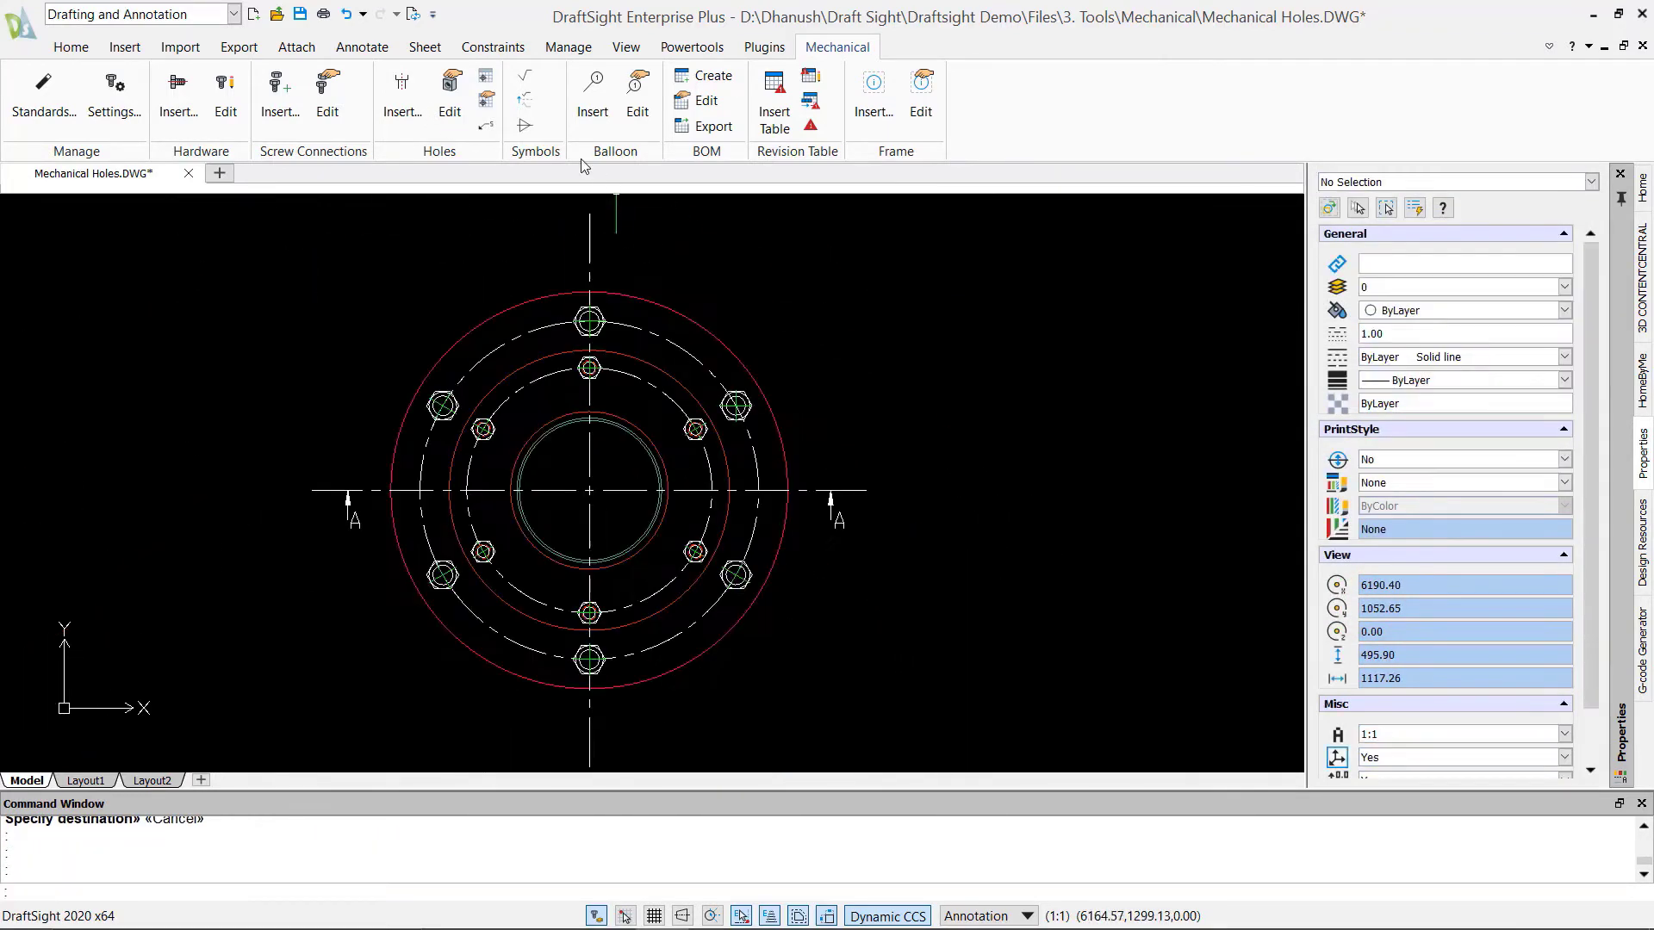
Start a hole table with its origin at the flange center and select the holes on the outer bolt circle.
click(486, 77)
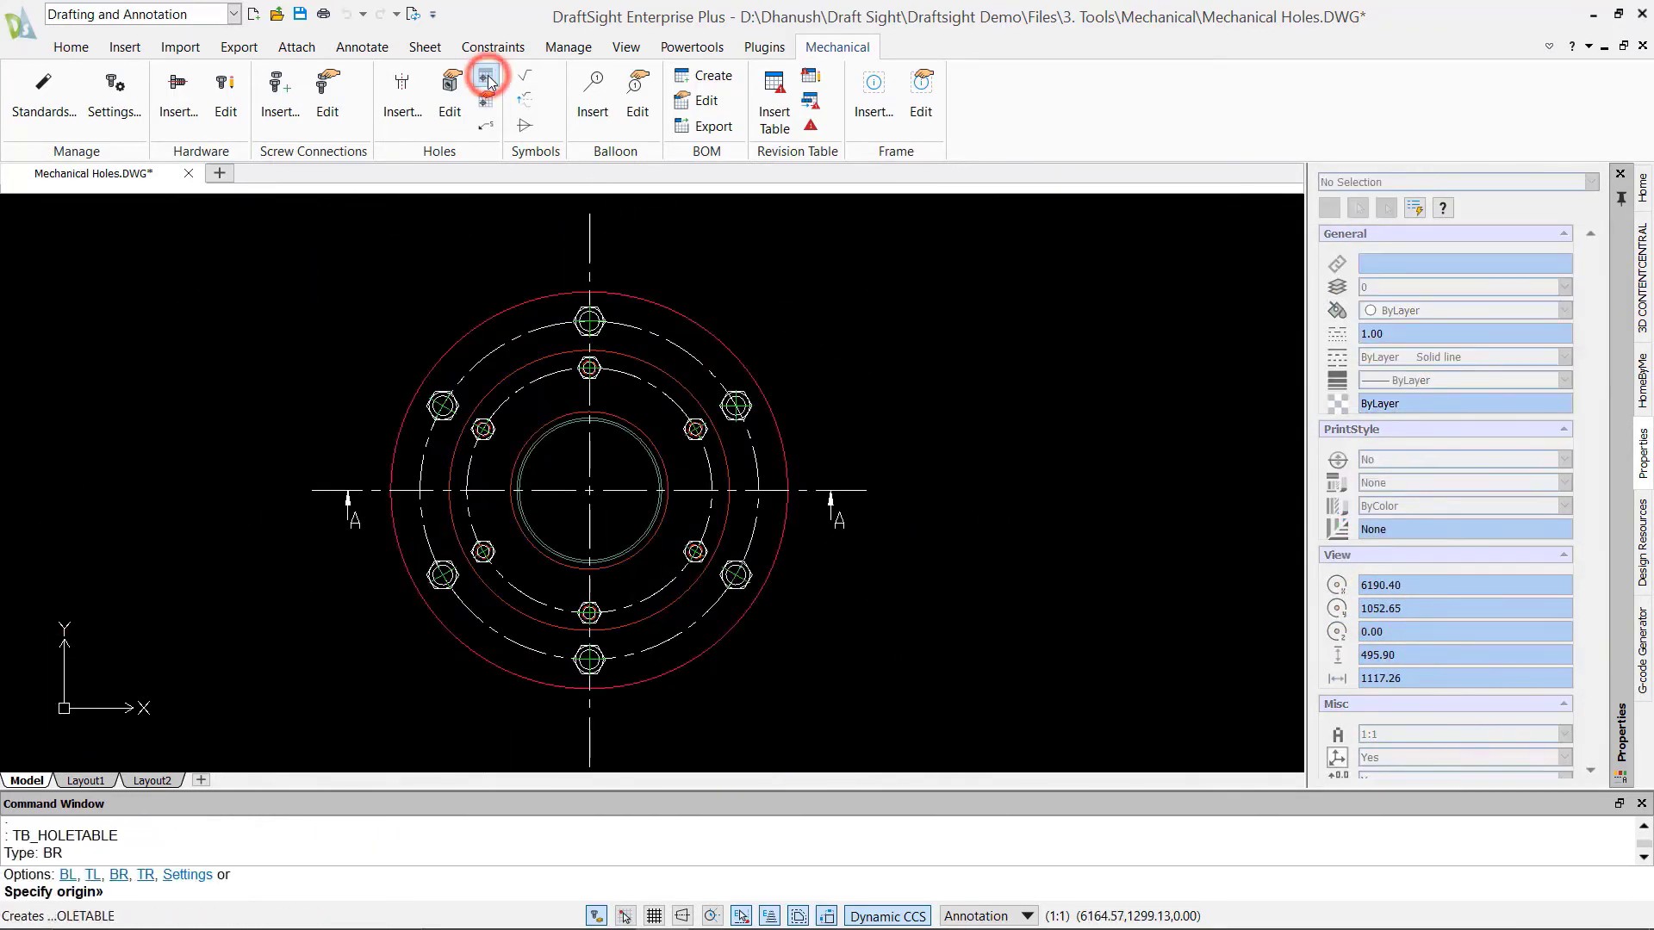
click(589, 491)
scroll(606, 324, up, 1)
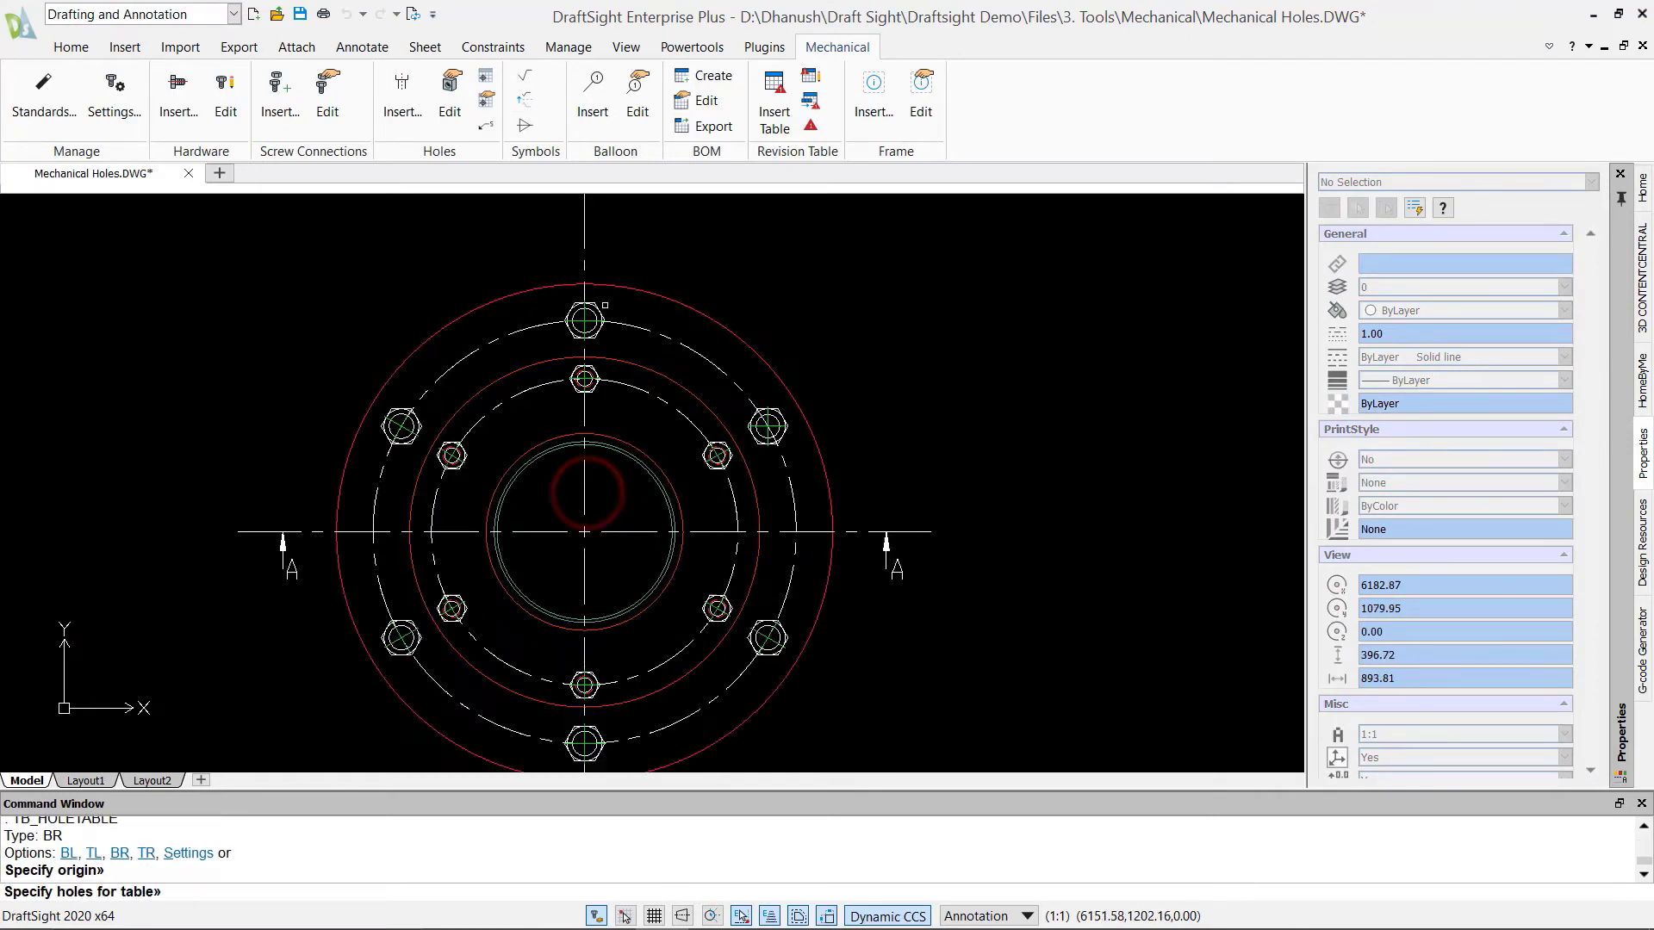
click(589, 320)
click(737, 399)
click(584, 743)
click(399, 633)
click(402, 419)
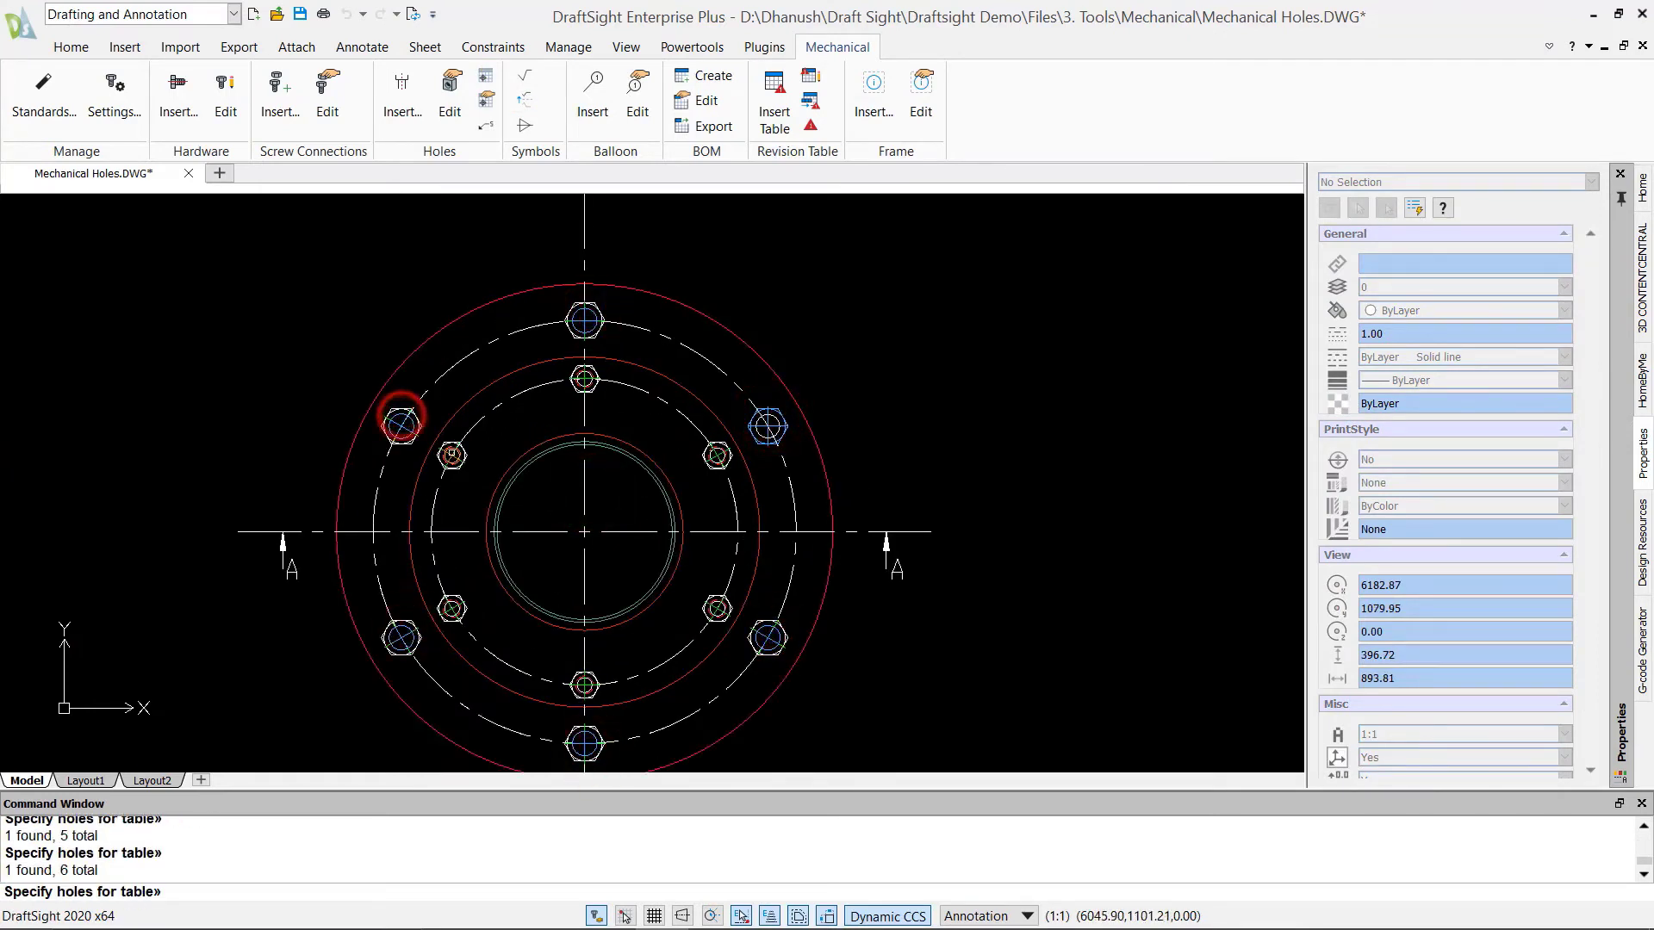
Add holes on the inner bolt circle to the hole table selection.
click(584, 379)
click(717, 455)
click(717, 608)
click(586, 683)
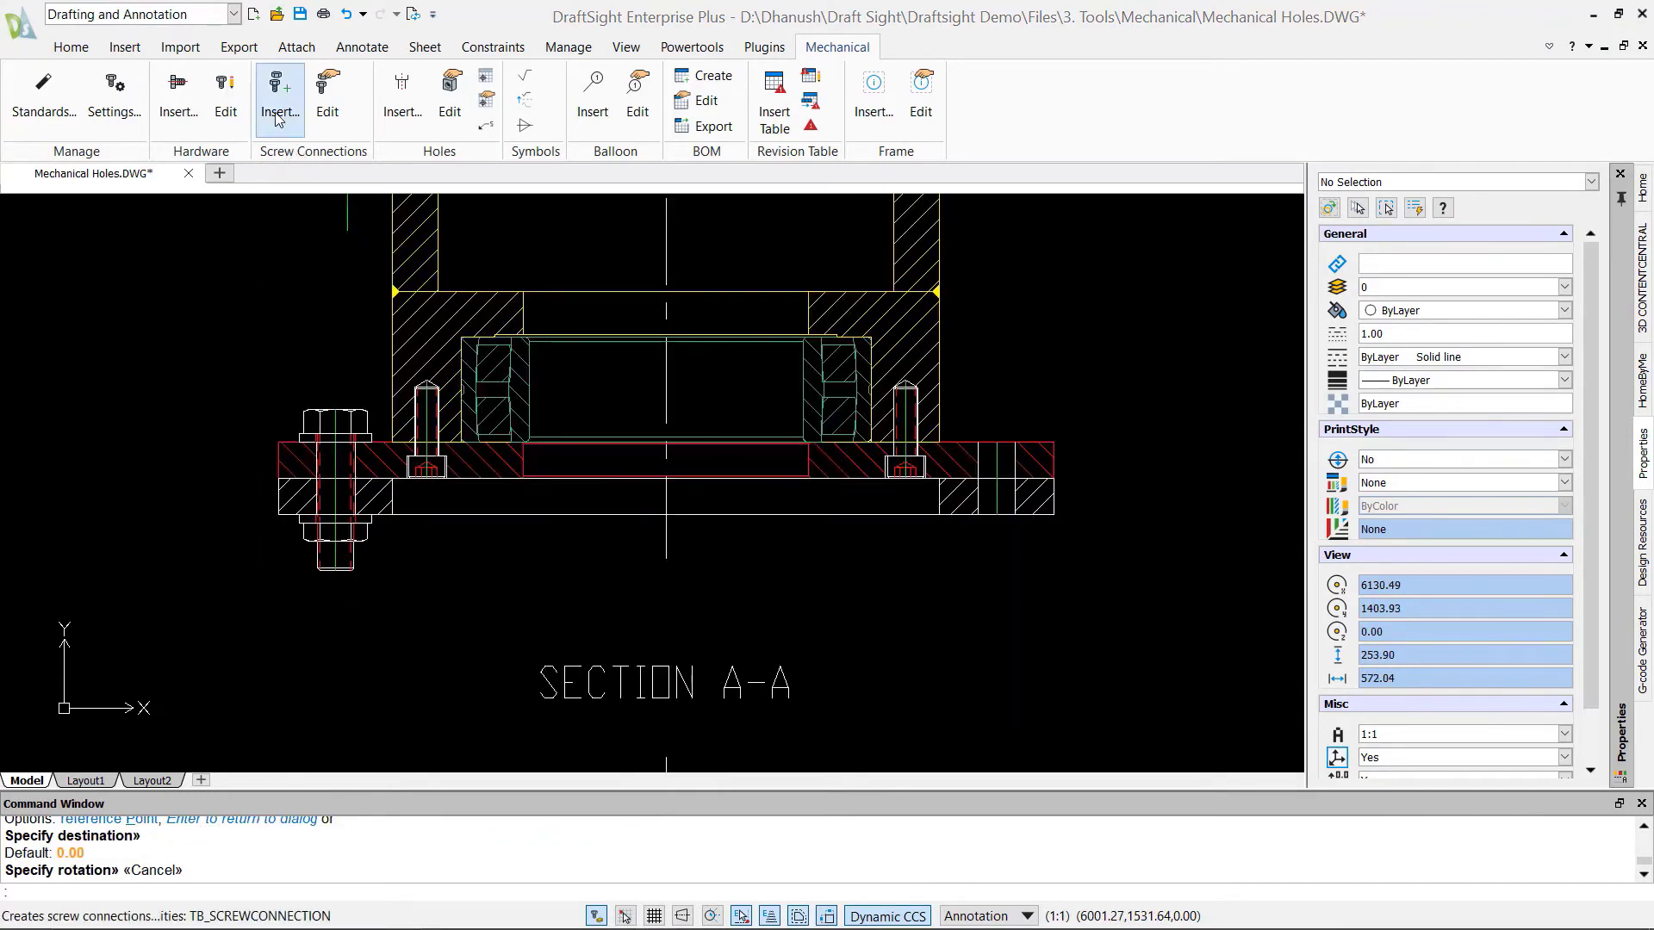
Start a new screw connection and keep the ANSI Metric Hex Bolt type with size M16x2.0.
click(280, 108)
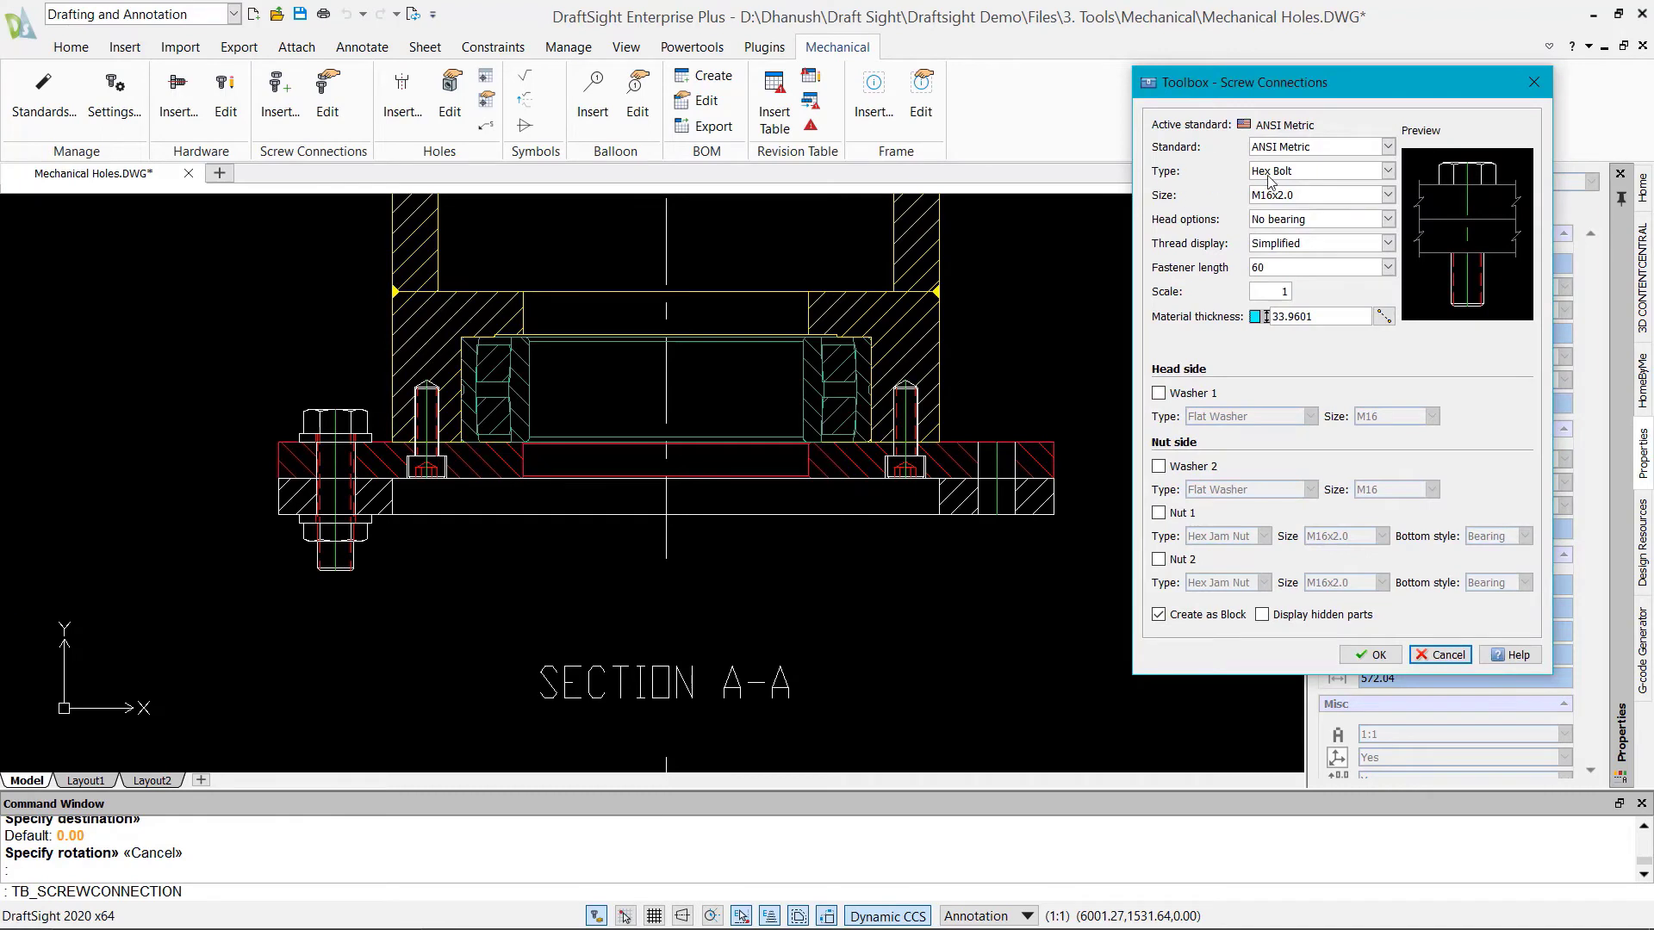
click(1388, 171)
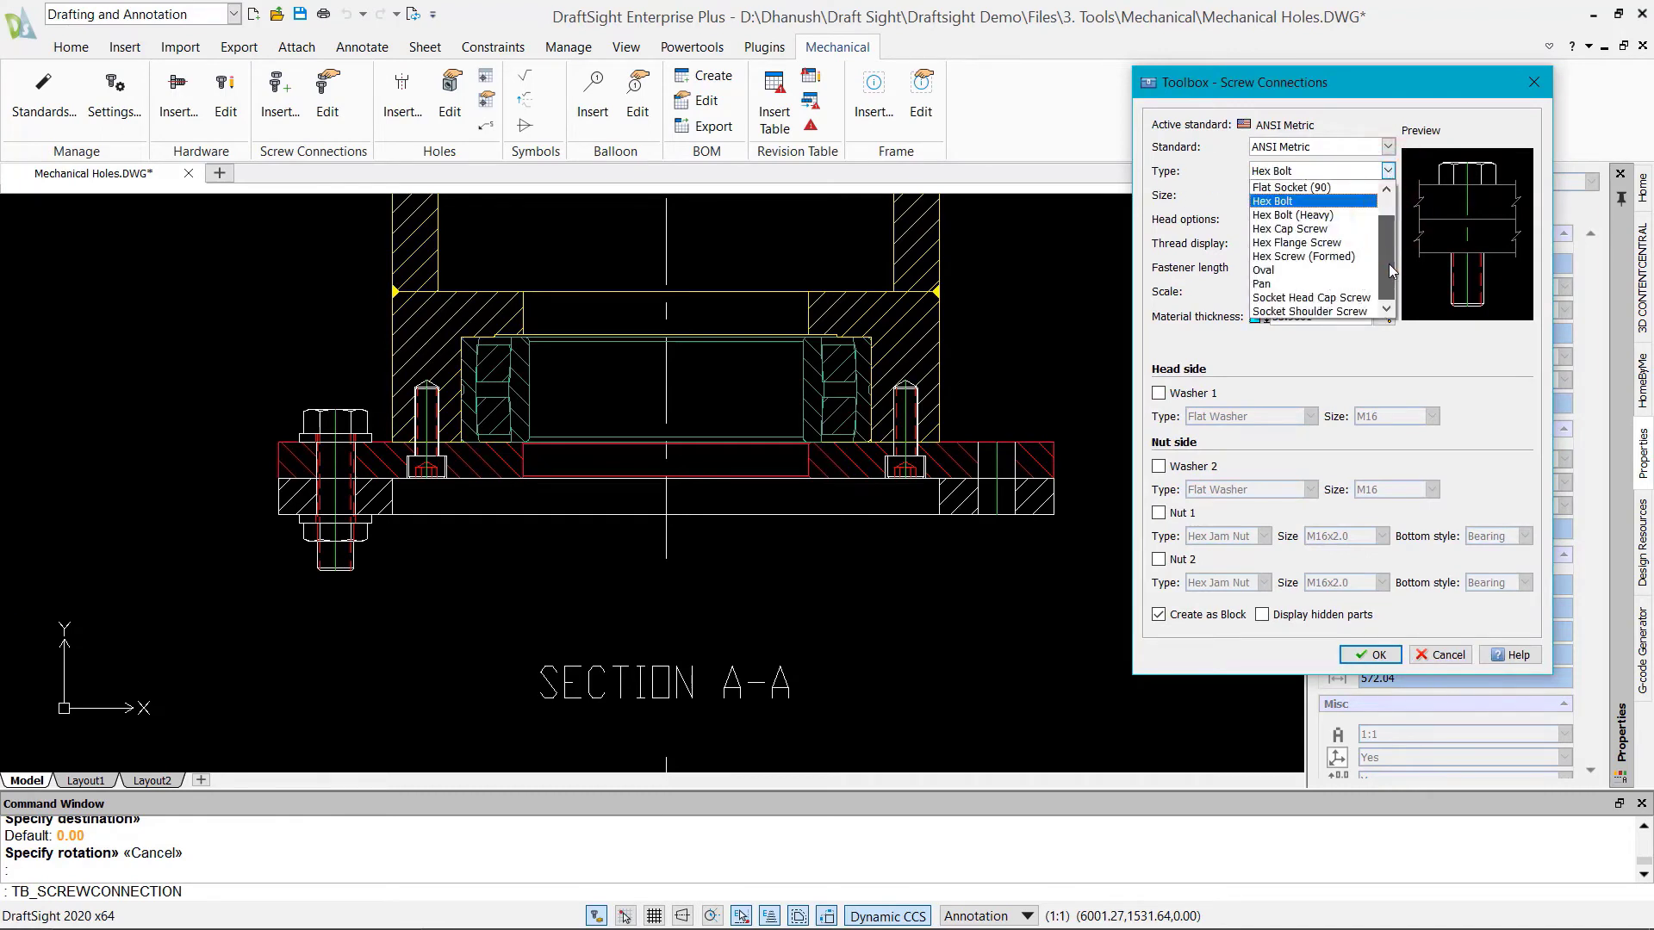
click(1198, 213)
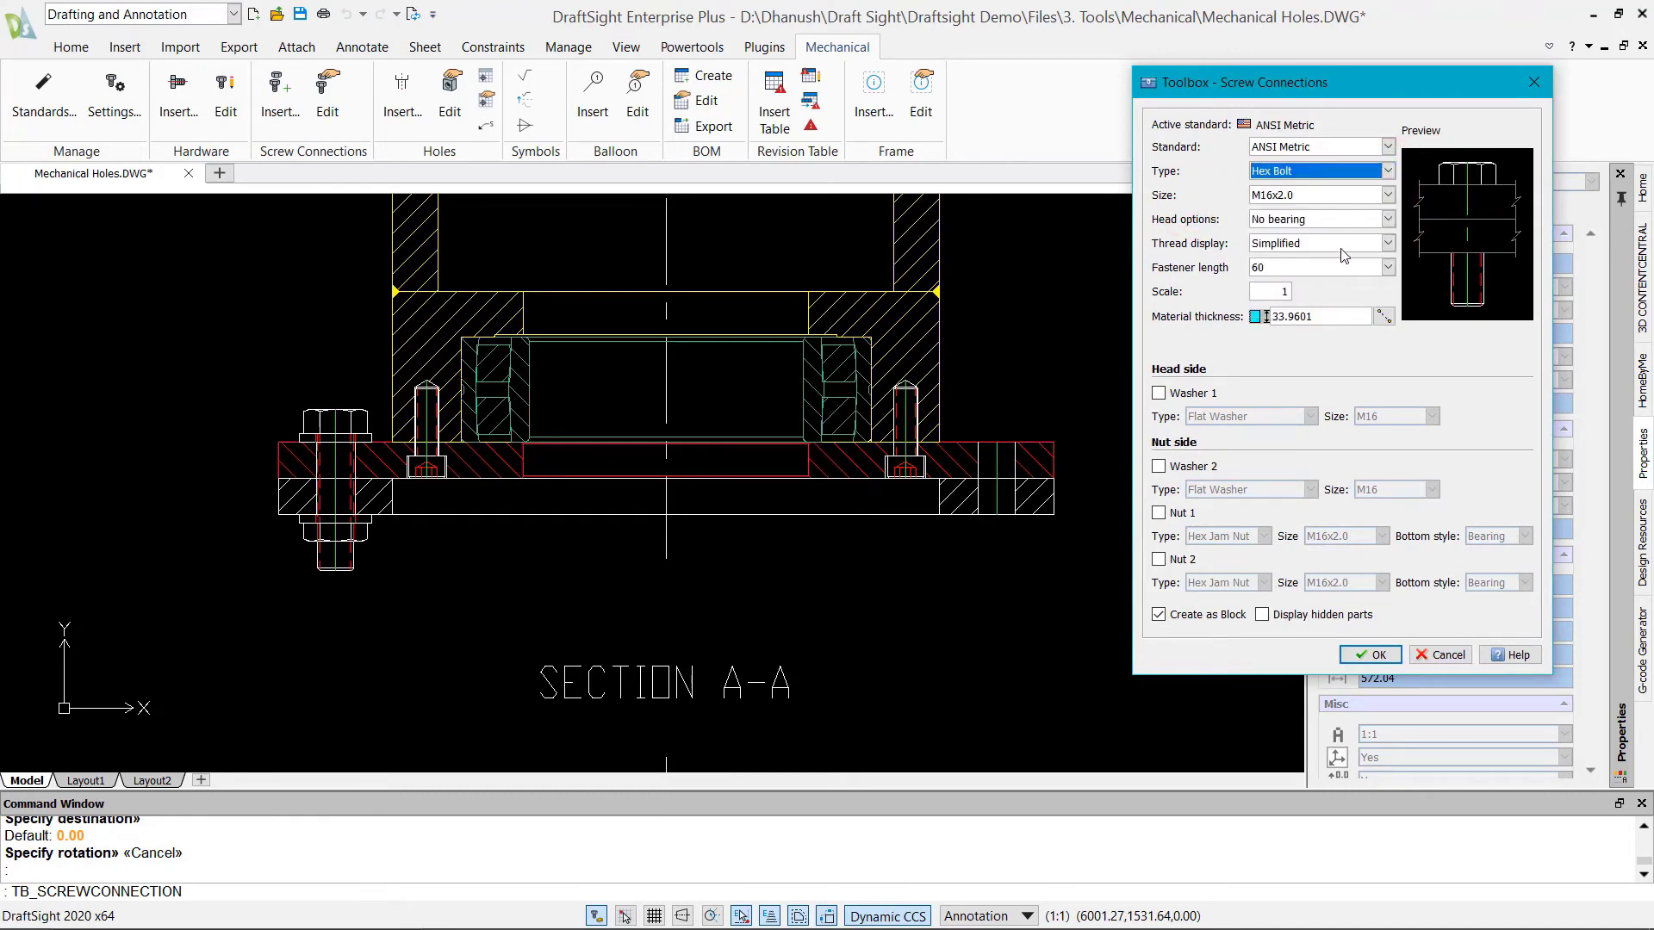
click(1388, 196)
click(1387, 195)
Preview the Detailed thread display for the hex bolt and return it to Simplified.
click(1387, 243)
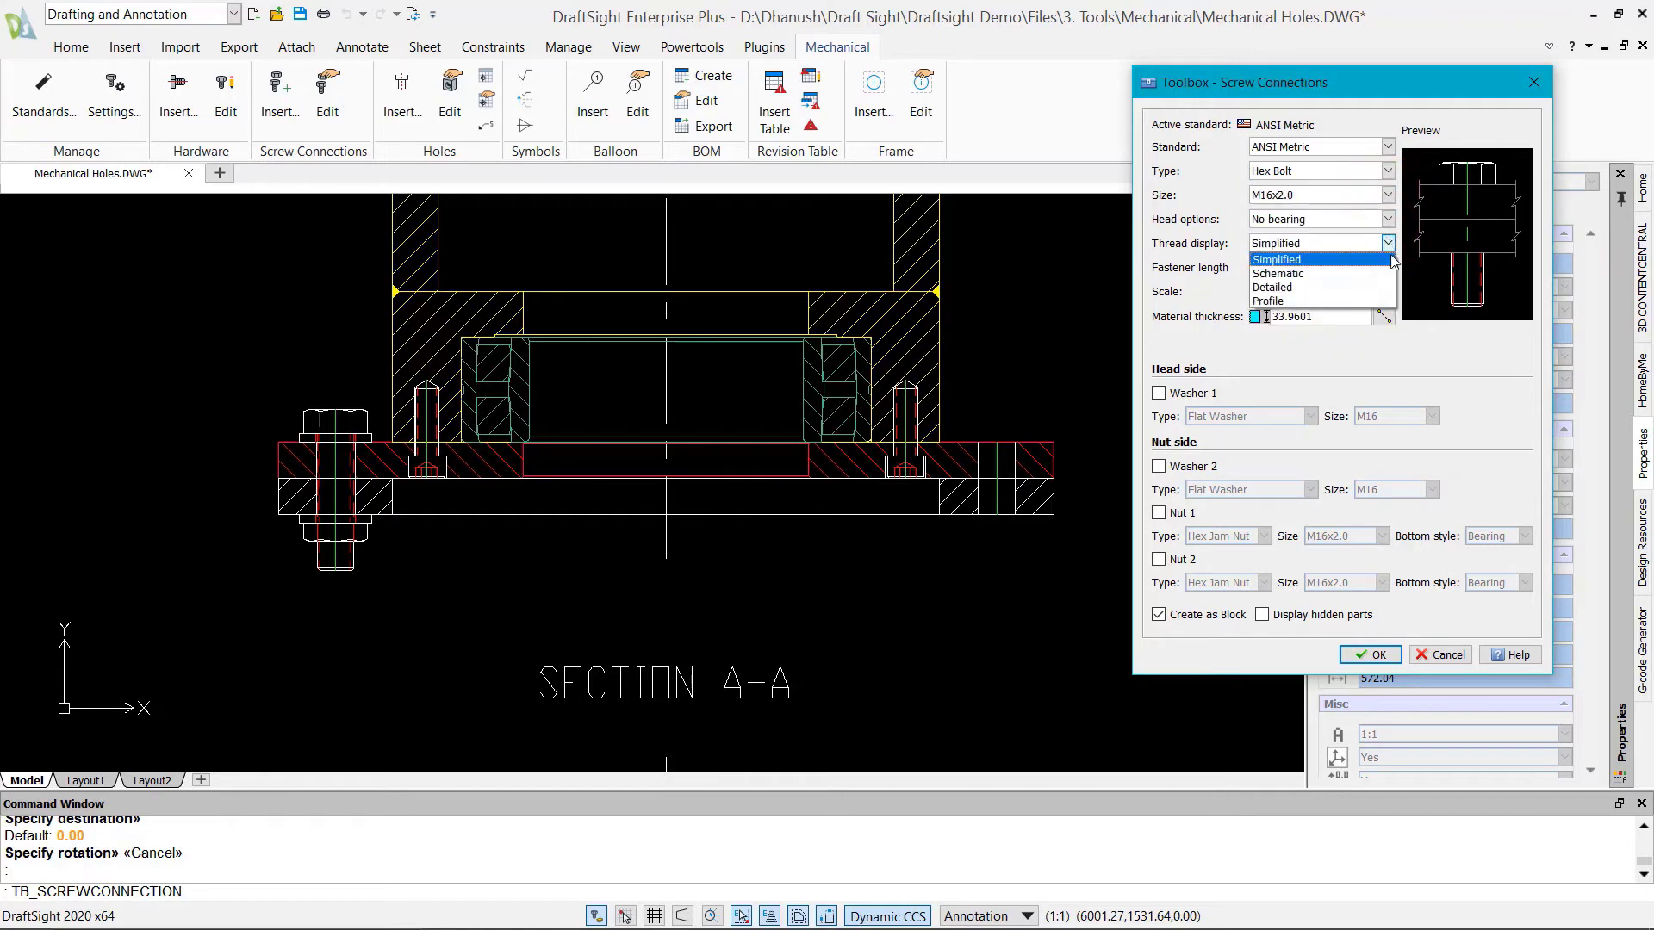
click(1285, 292)
click(1387, 244)
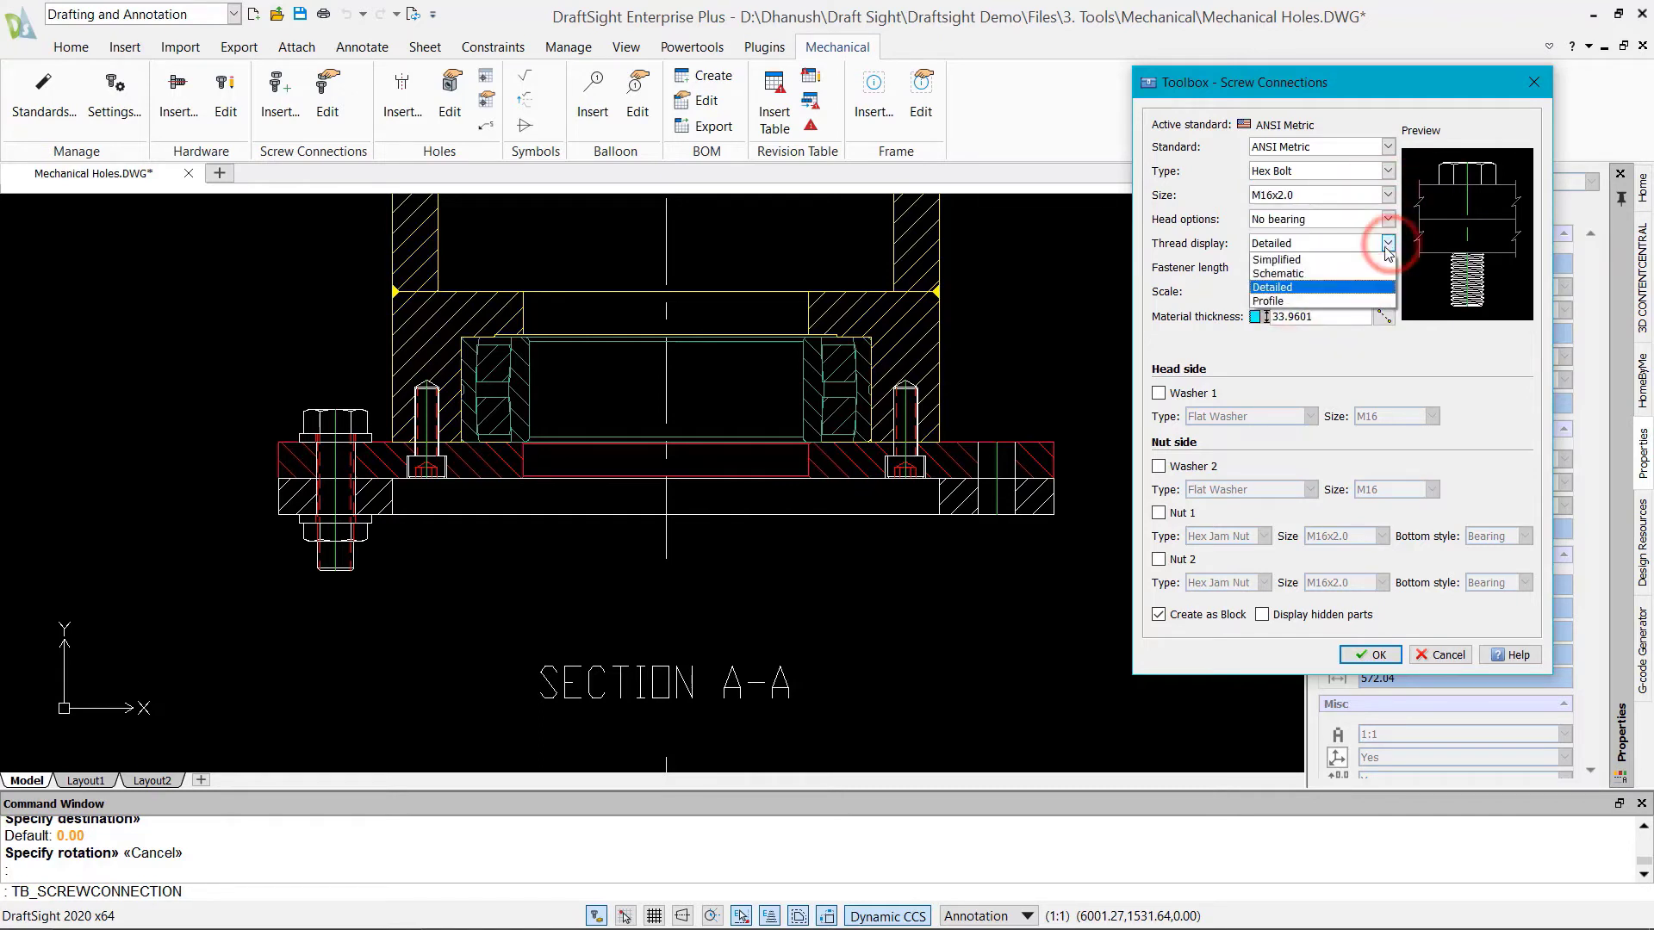
click(1361, 260)
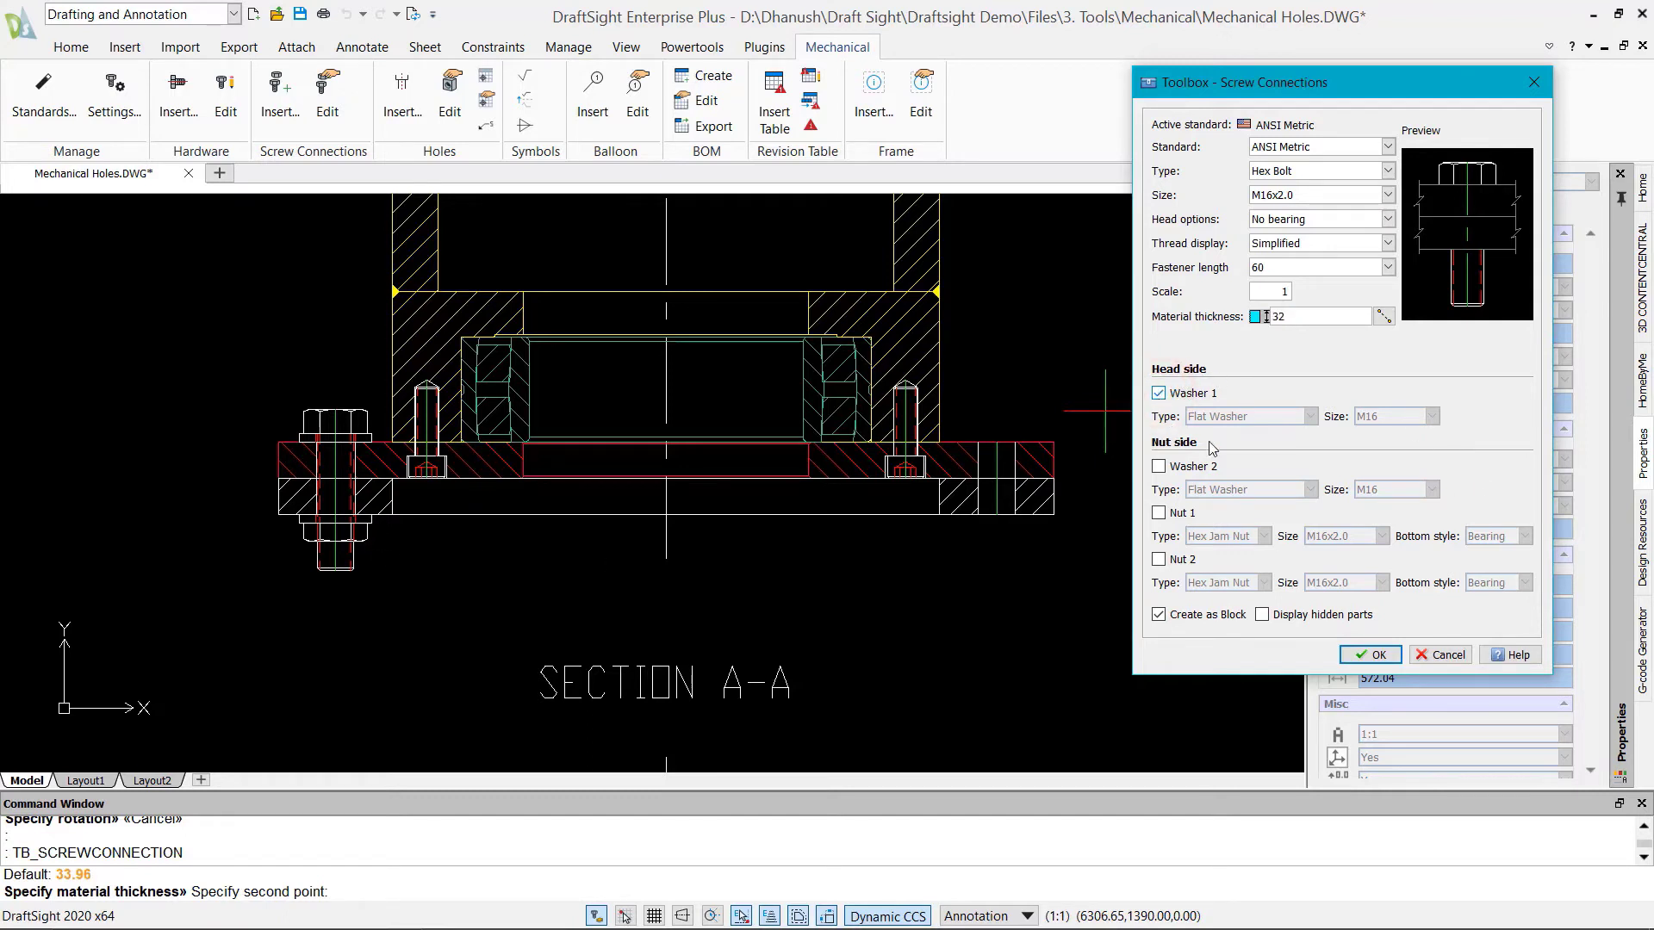
Add flat washers and a nut to the M16x2.0 hex bolt and place the connection vertically through the empty flange hole.
click(1311, 417)
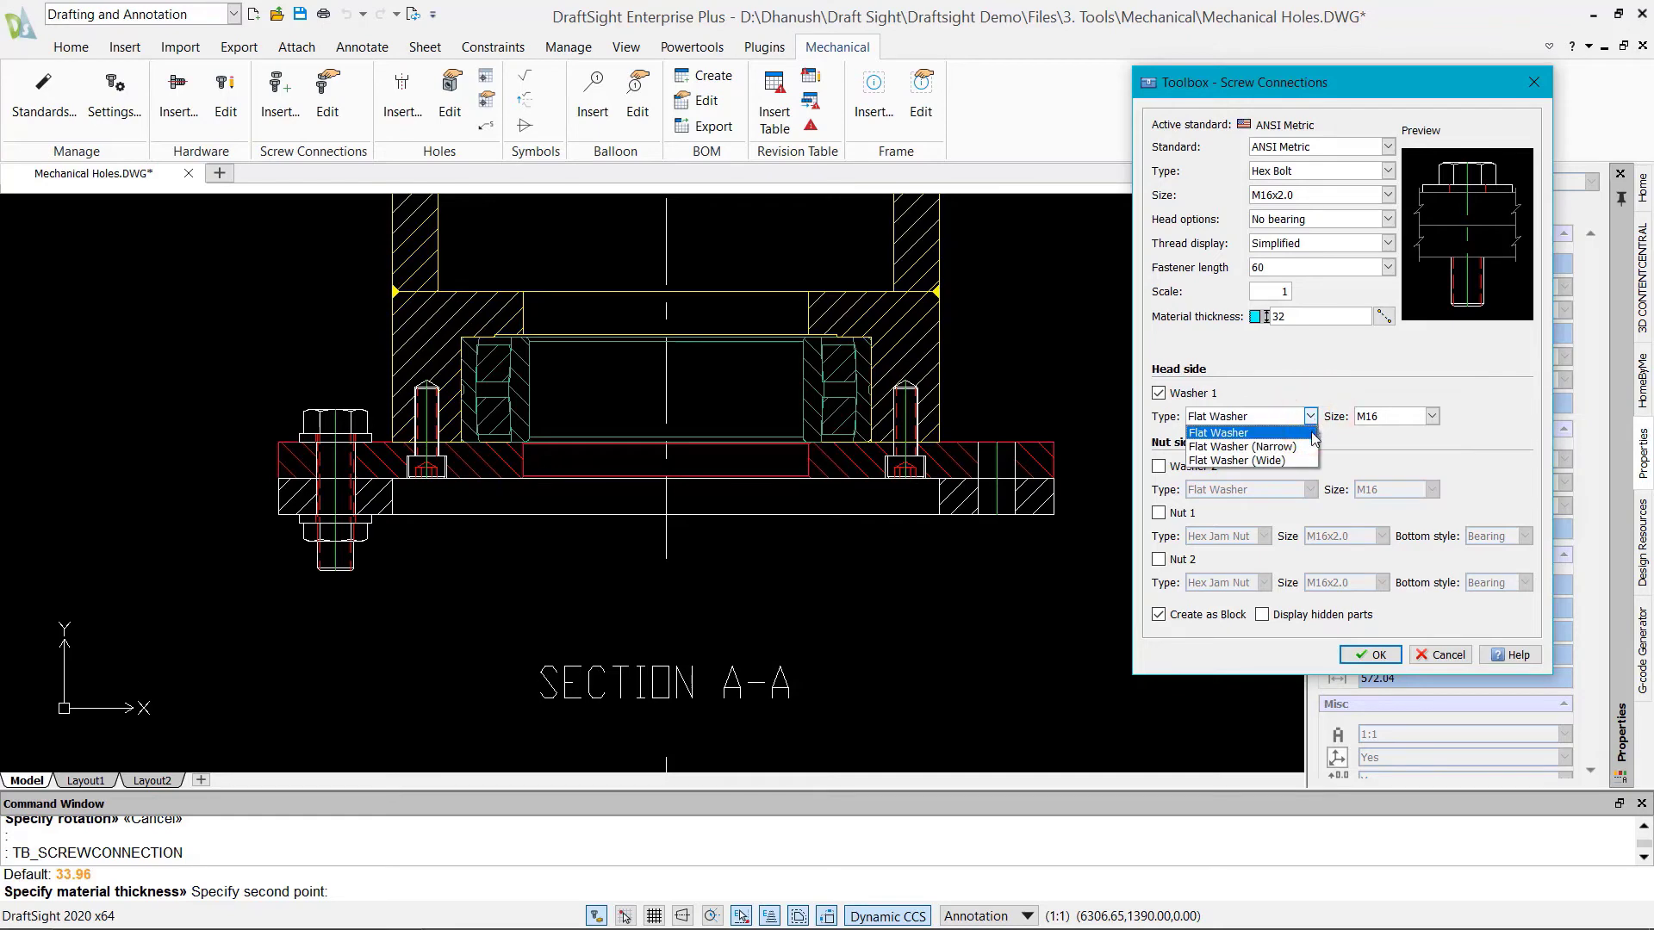
click(1266, 447)
click(1370, 654)
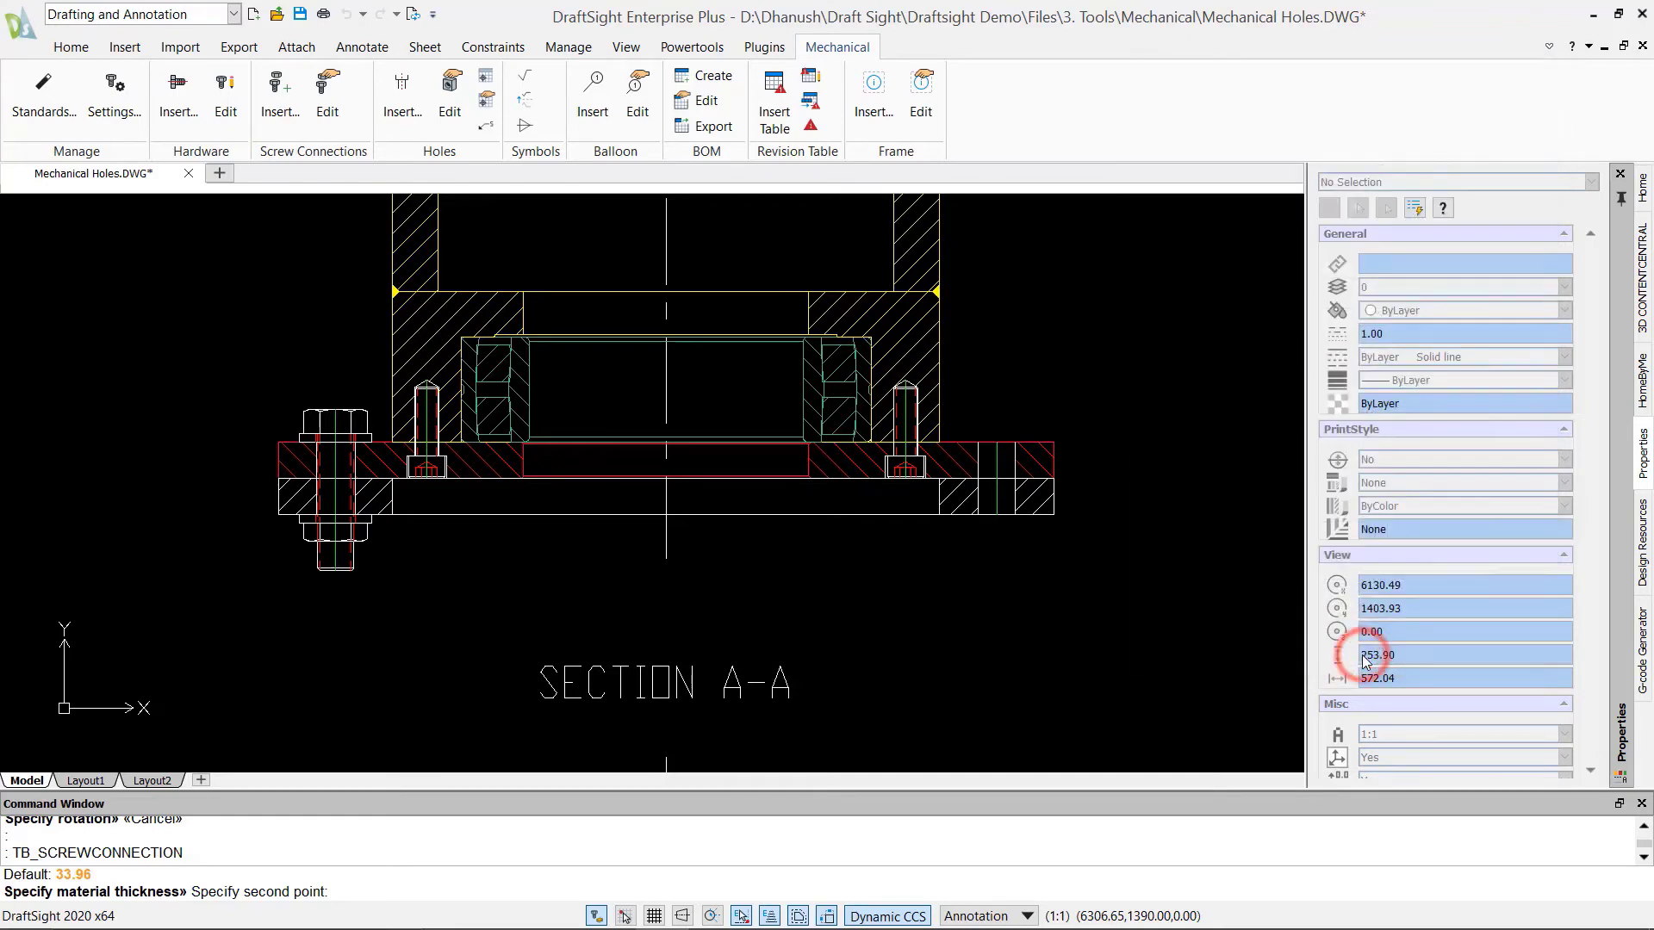
click(997, 445)
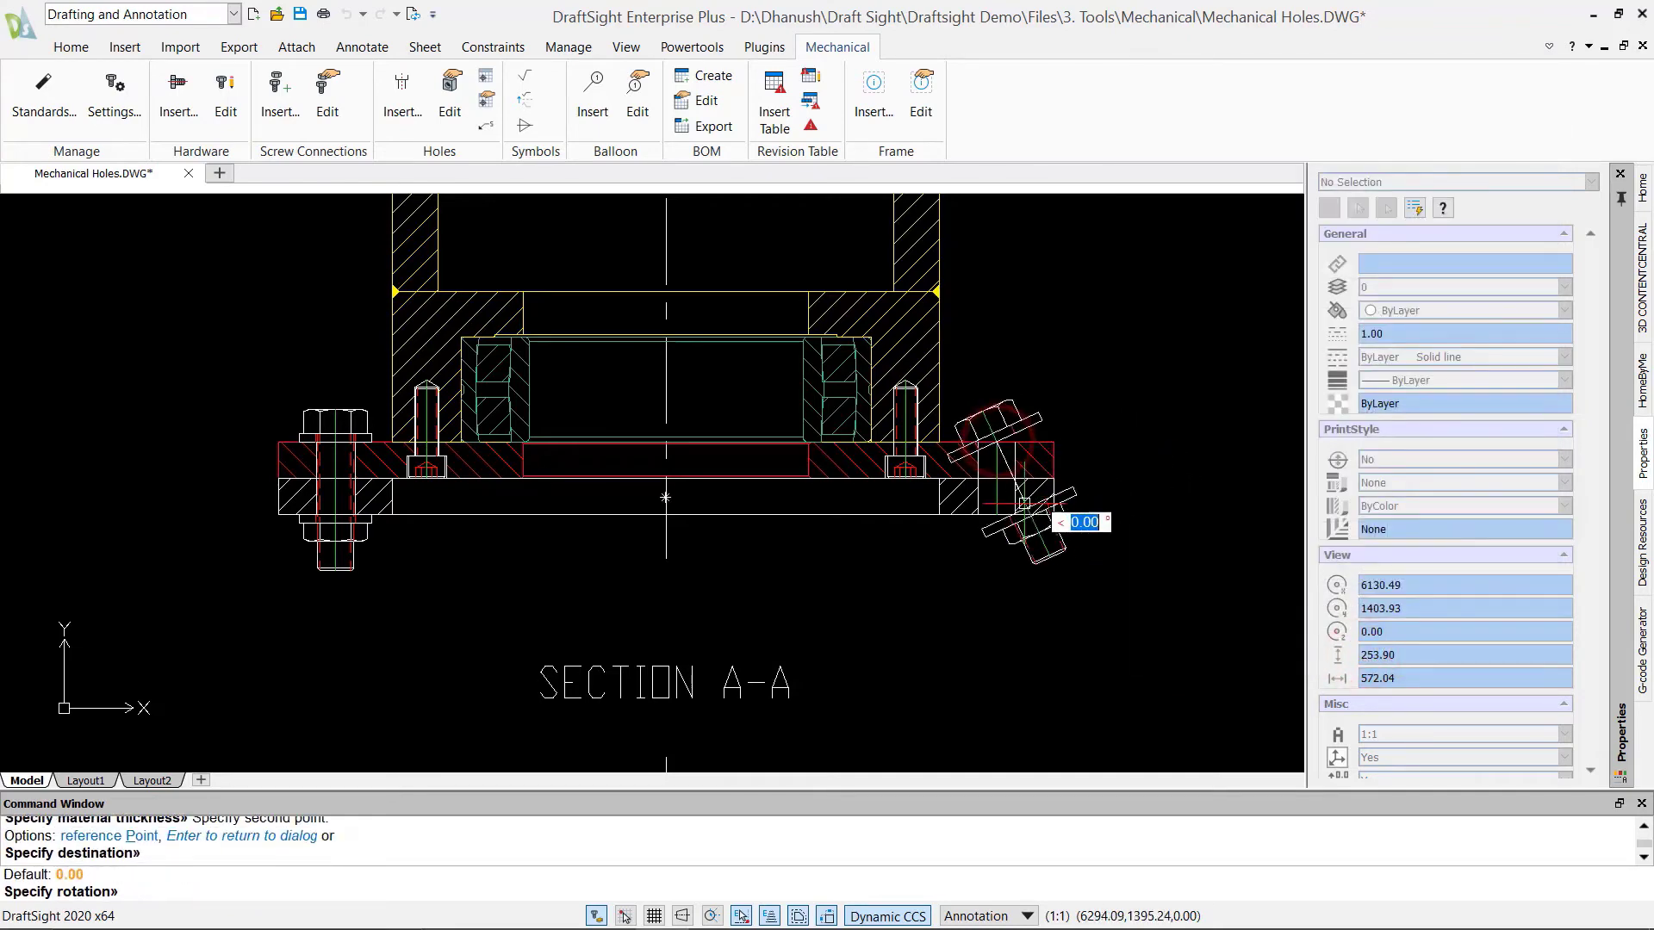
click(997, 515)
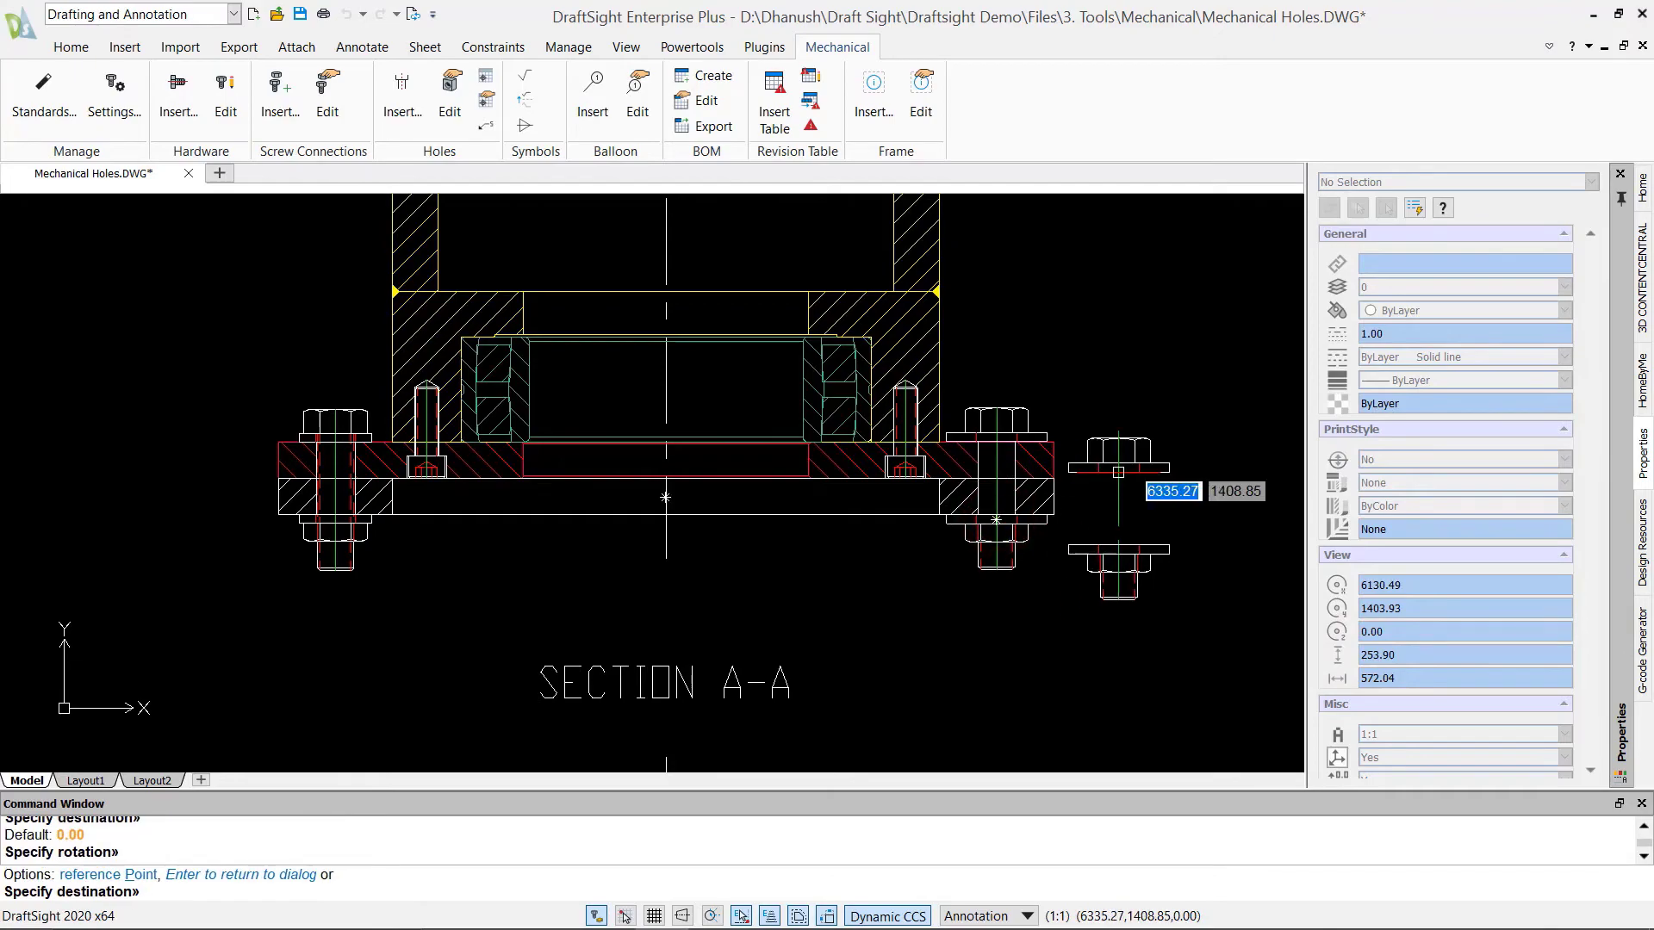
key(Escape)
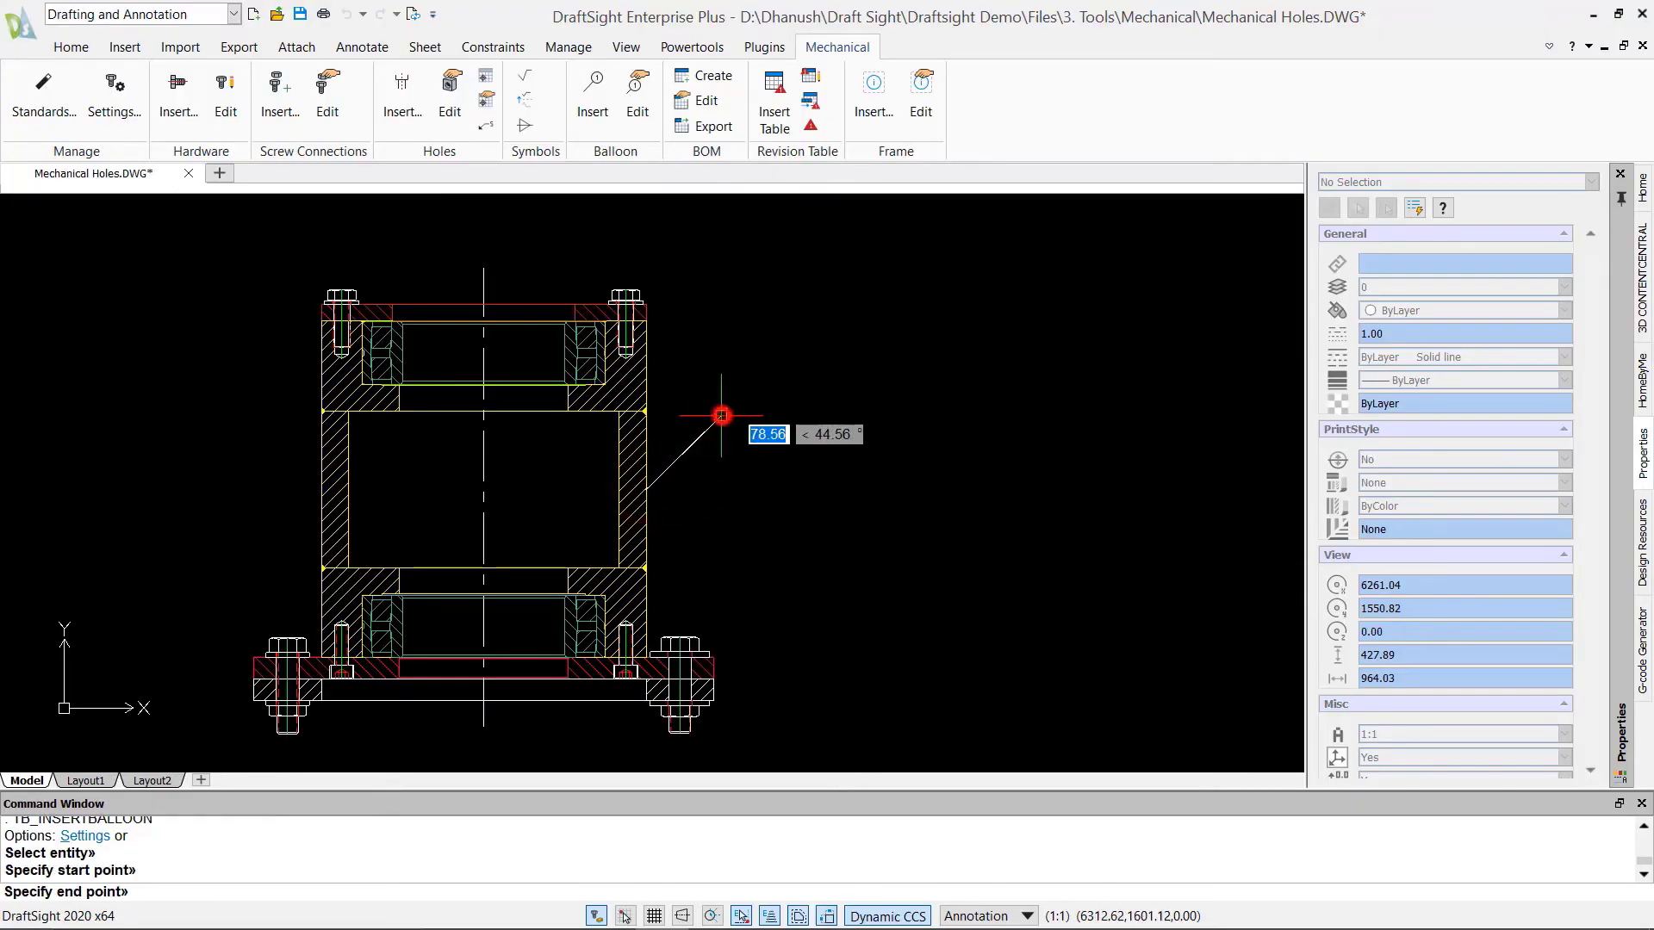
Insert a balloon pointing to the housing wall with quantity 1 and enter Bearing Housing in its data.
click(722, 416)
key(Return)
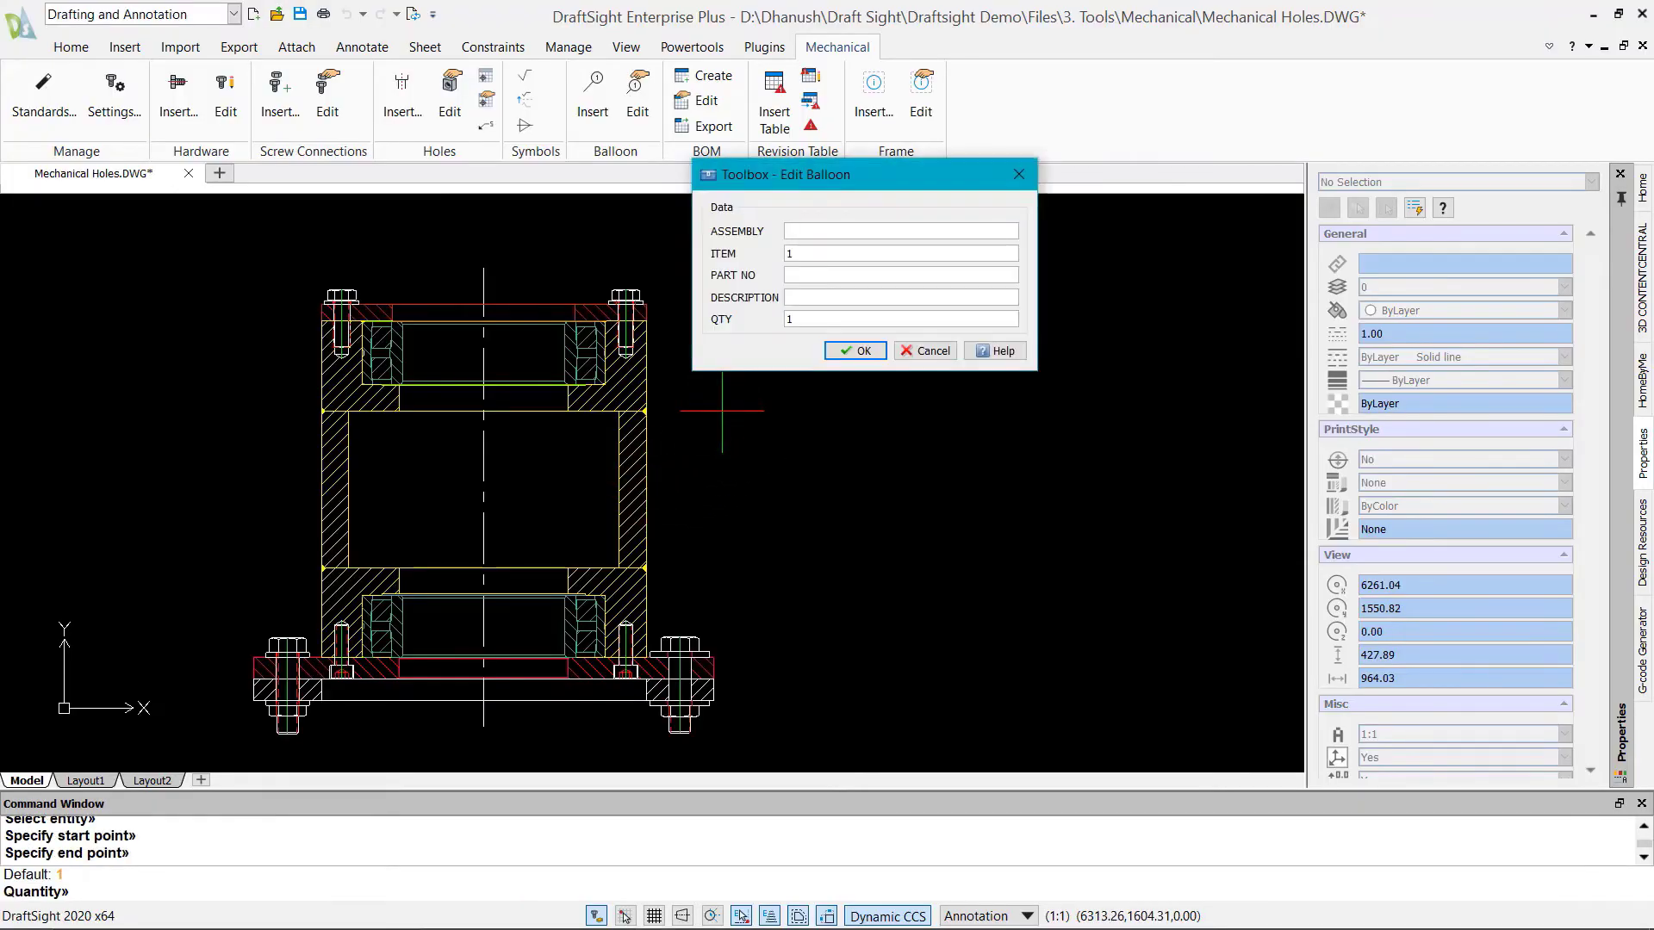
text(Bearing Housing)
click(854, 351)
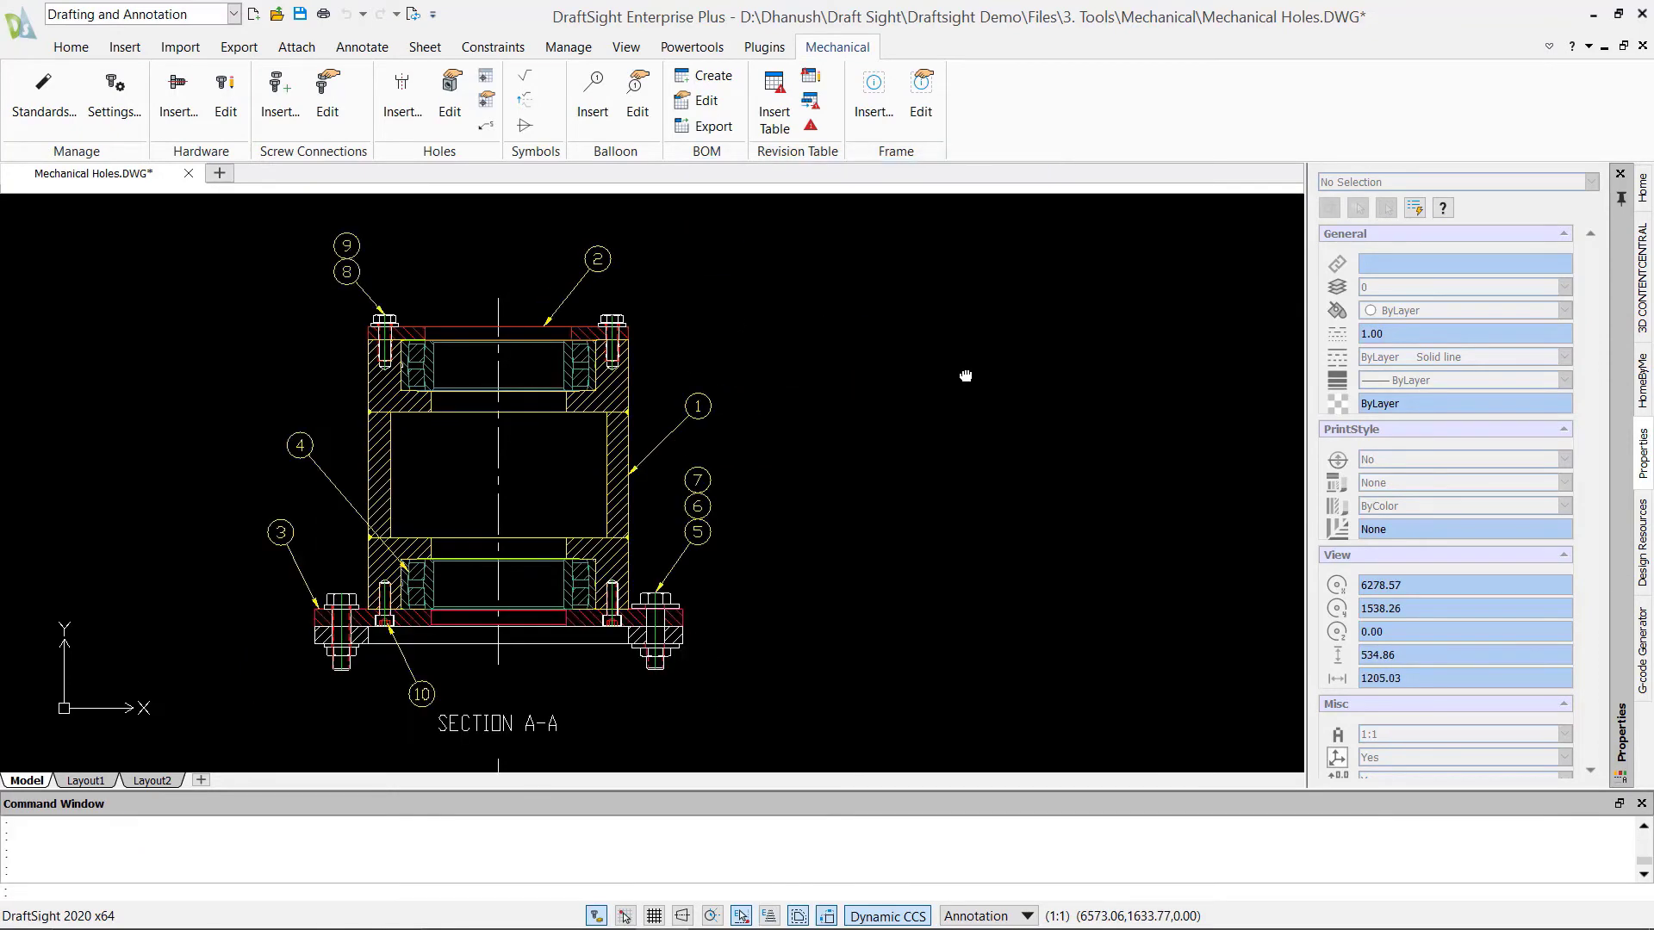
Create a bill of materials from the balloons and place it beside the section view.
click(689, 76)
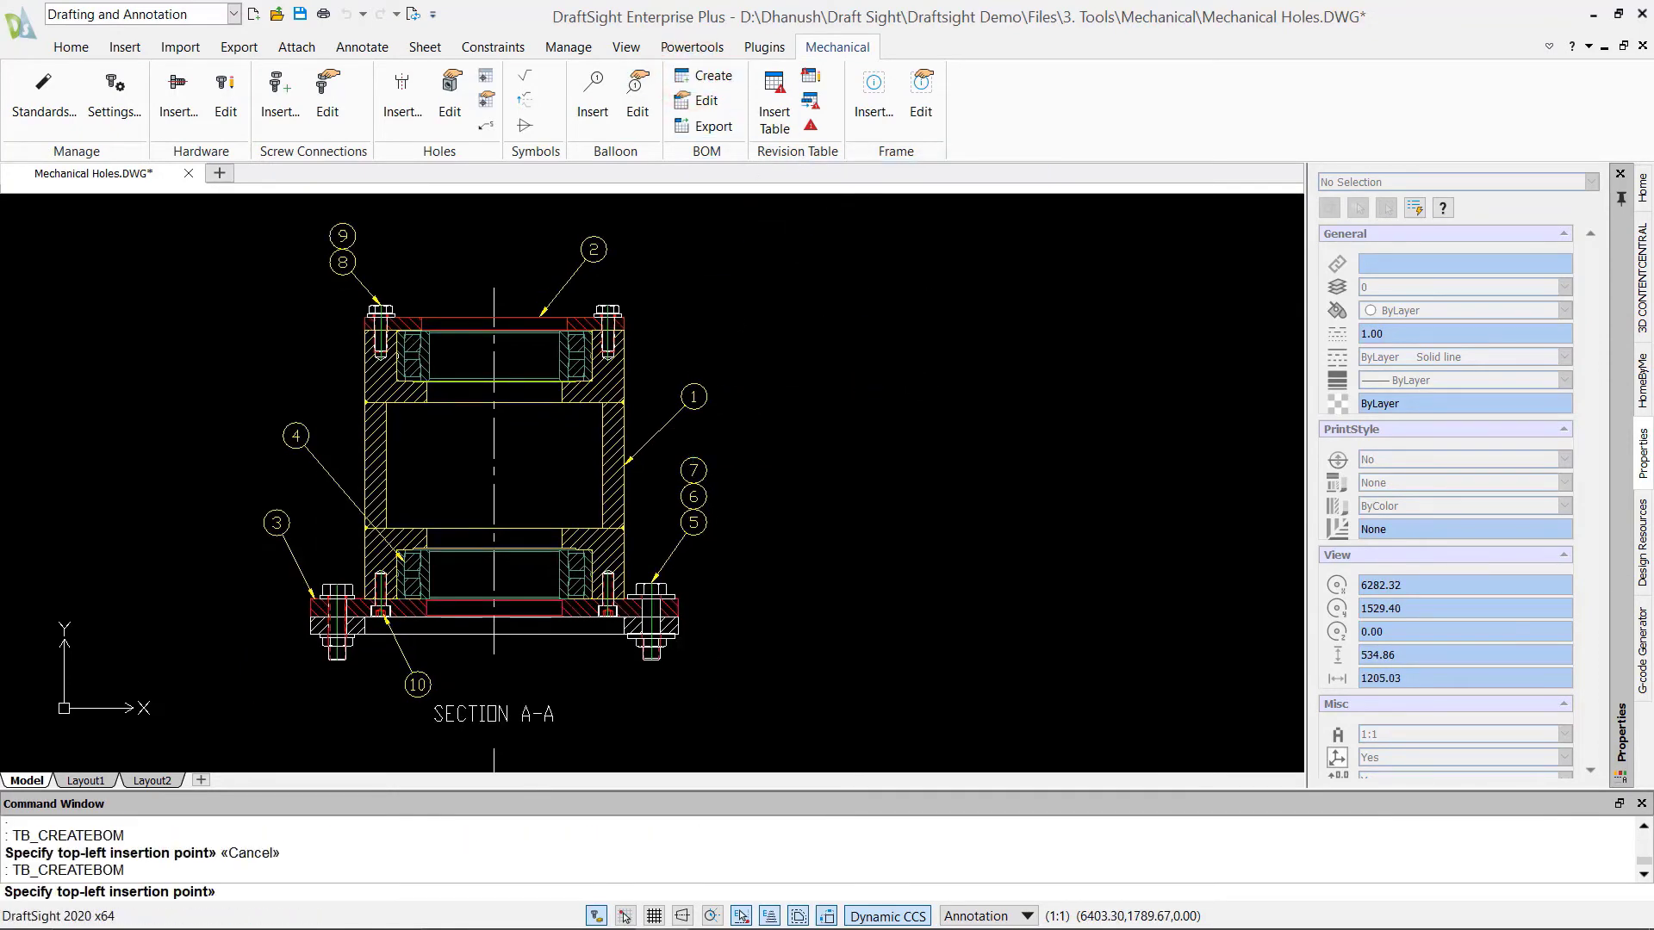
click(783, 319)
scroll(811, 366, up, 4)
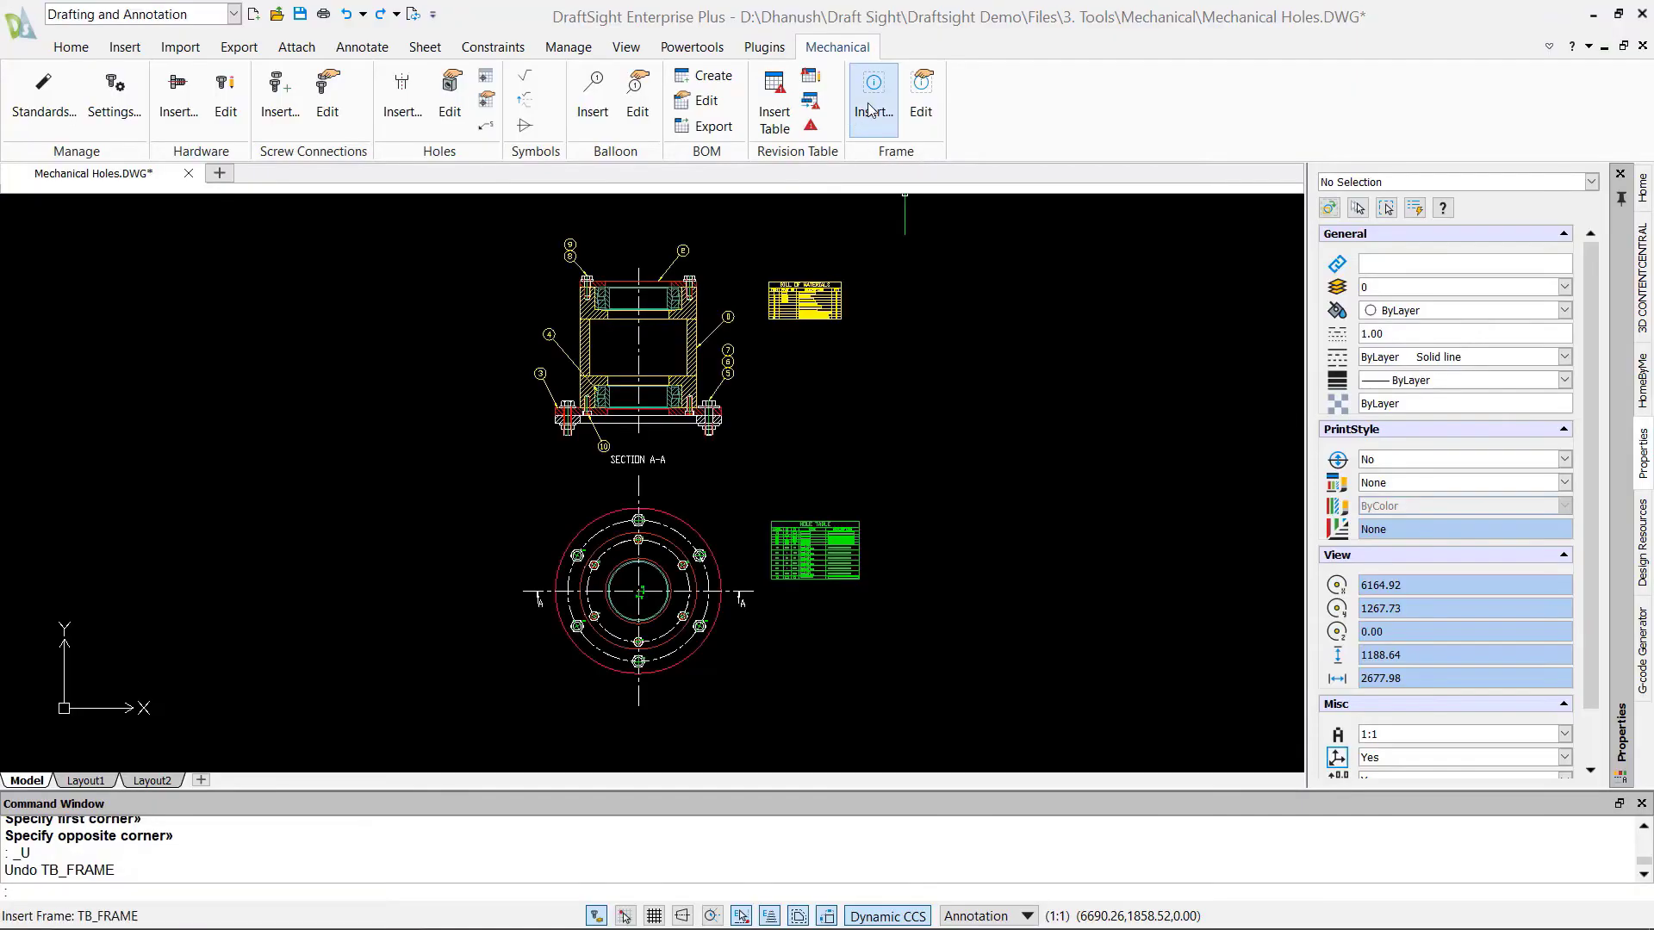
Insert an A 216 x 279 MM frame with the ANSI Metric title block at 1:5 scale around the views and tables.
click(869, 106)
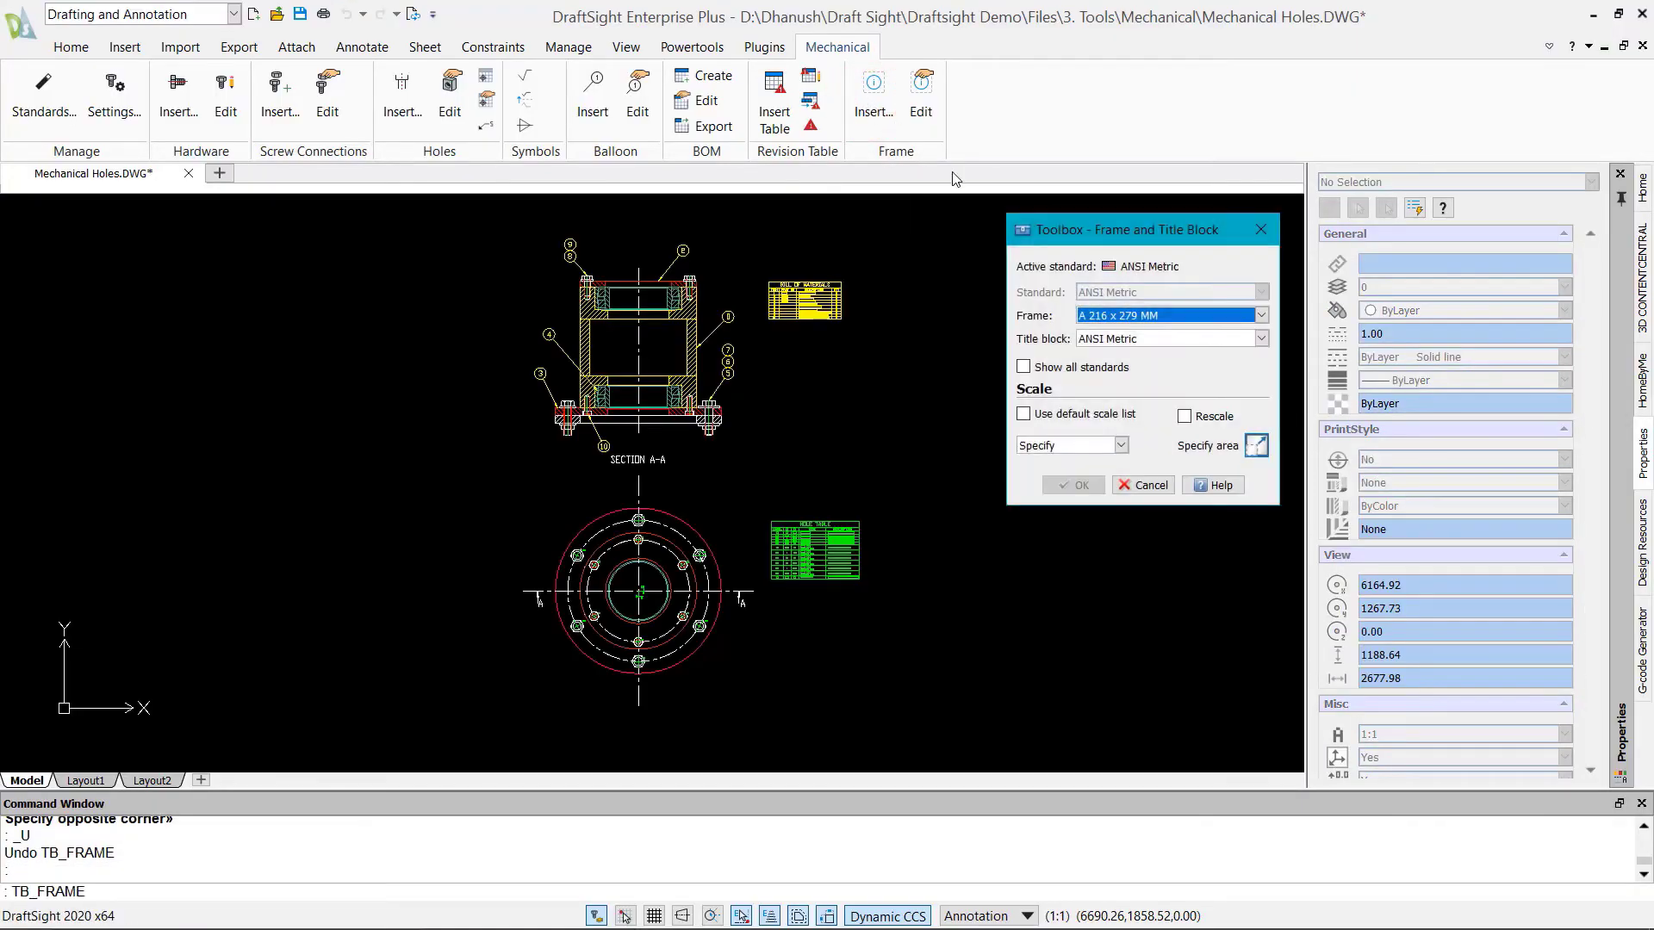
click(1263, 315)
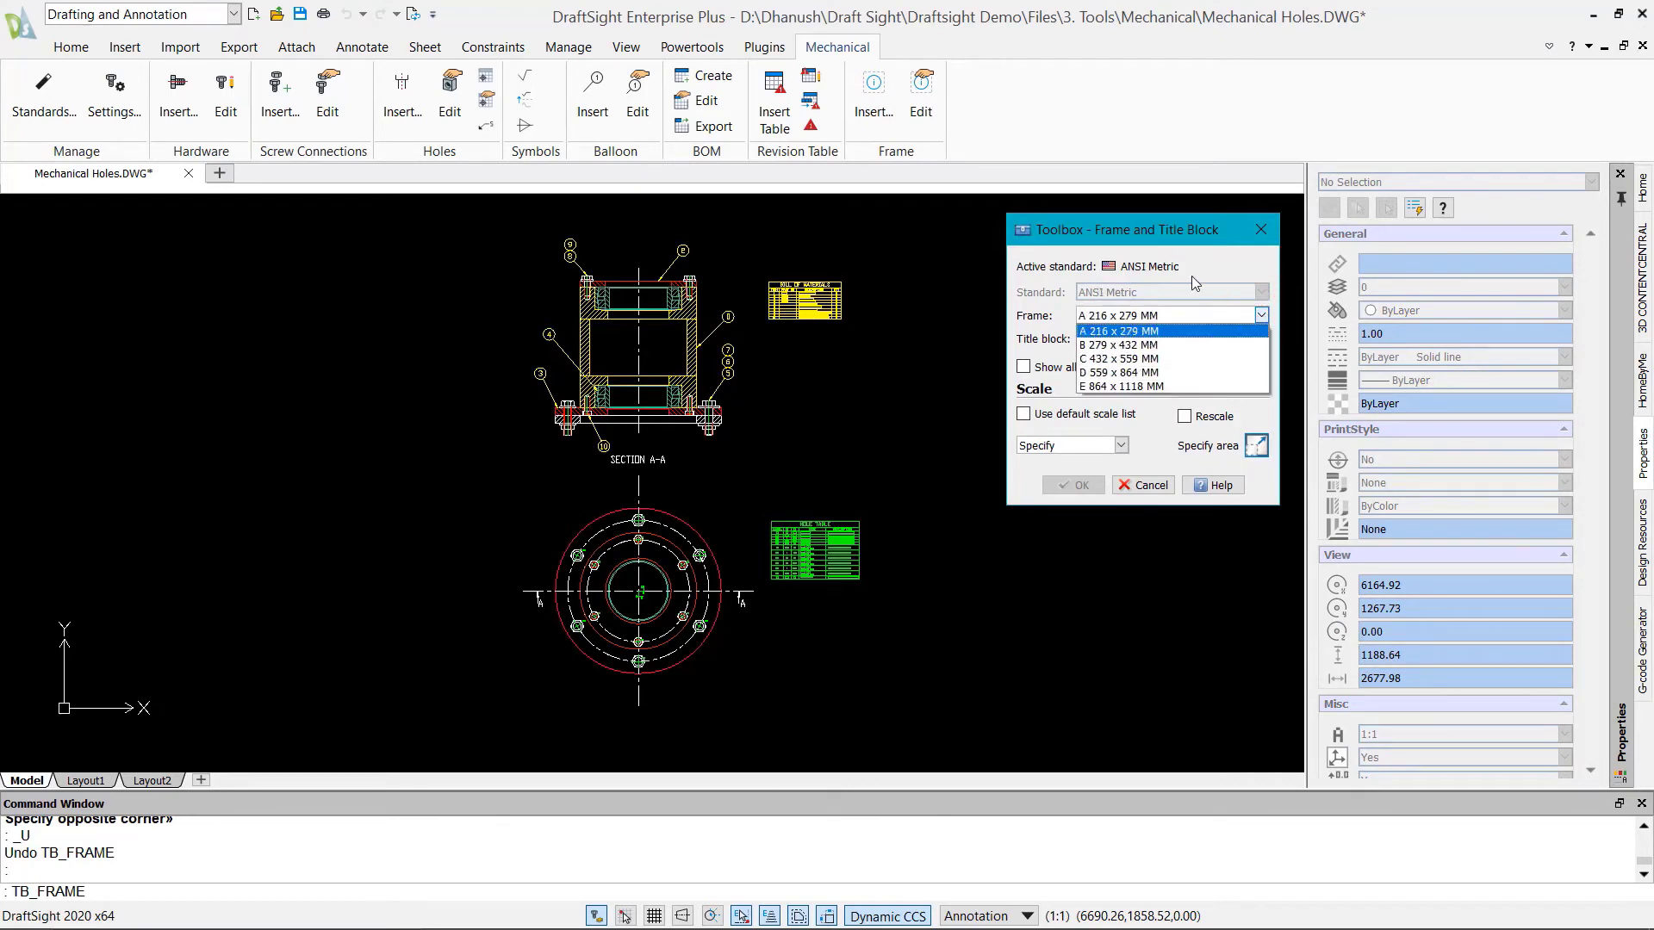
click(1118, 331)
click(1120, 445)
scroll(1068, 551, down, 2)
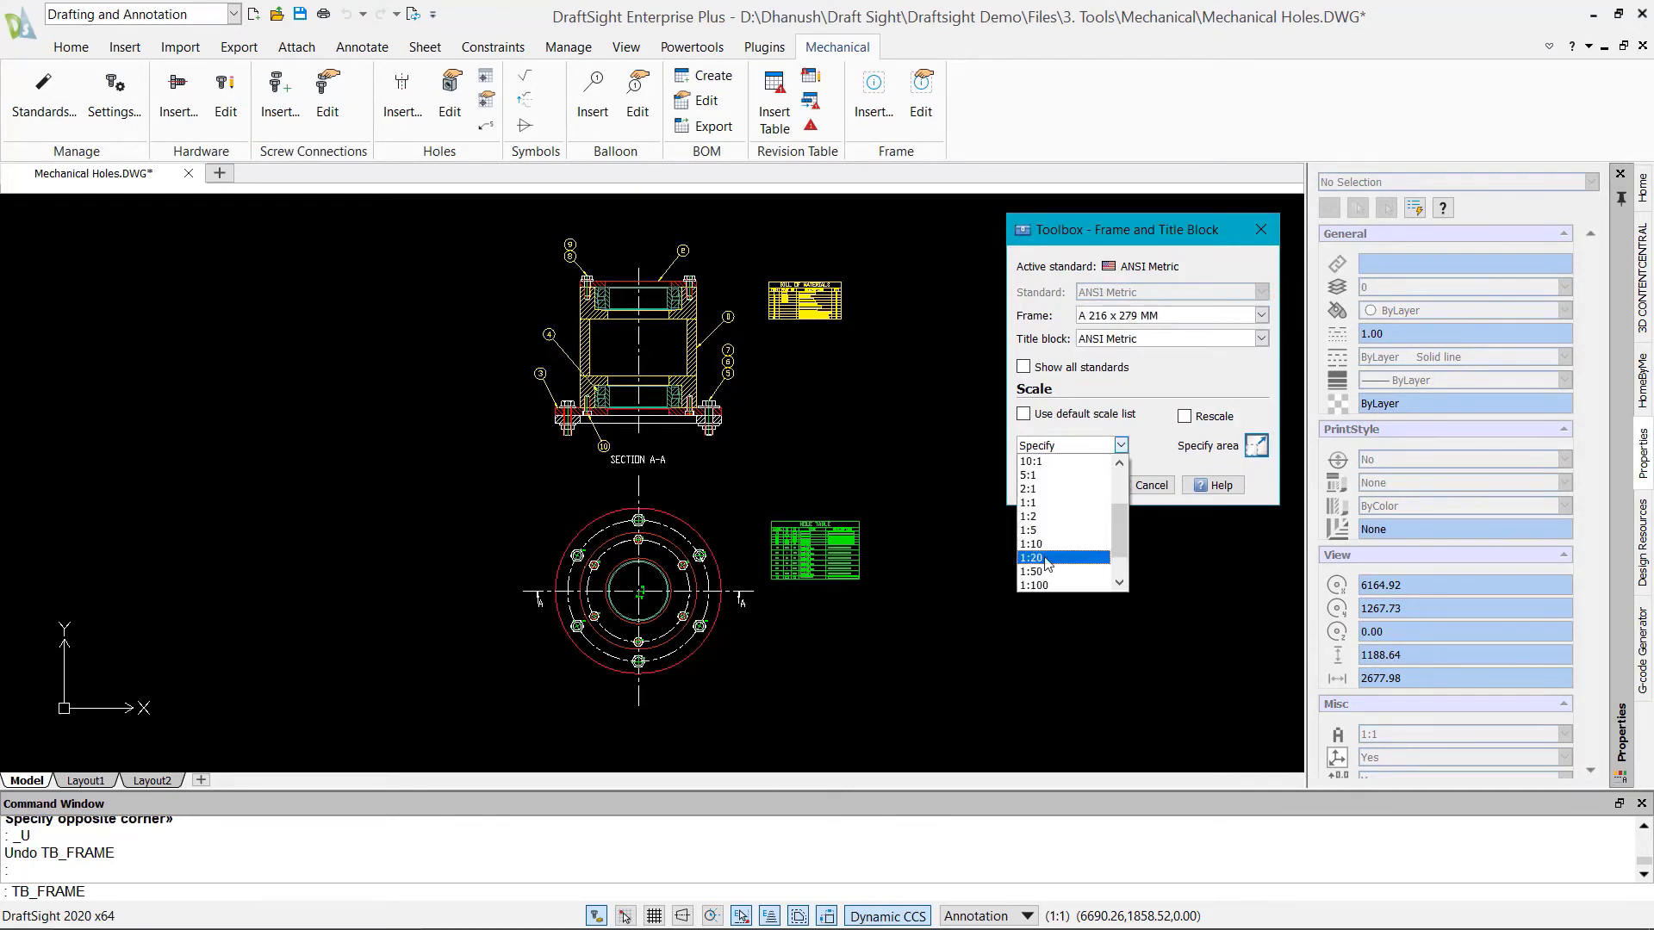
click(1034, 531)
click(1071, 486)
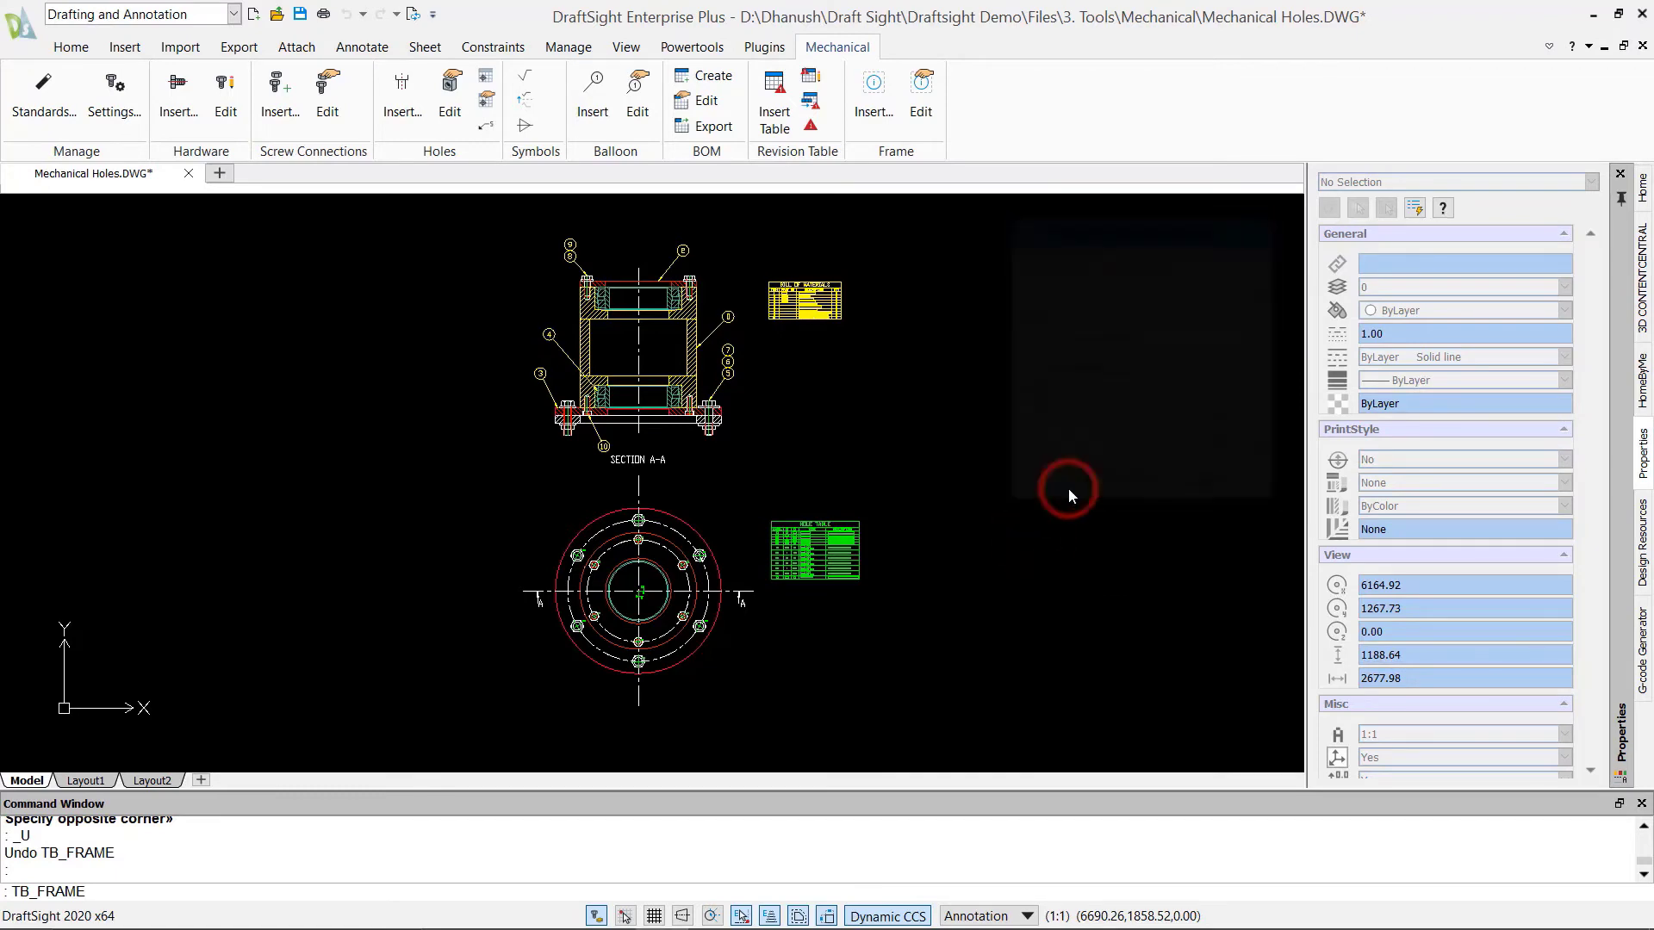
click(499, 715)
drag(1035, 205, 1216, 176)
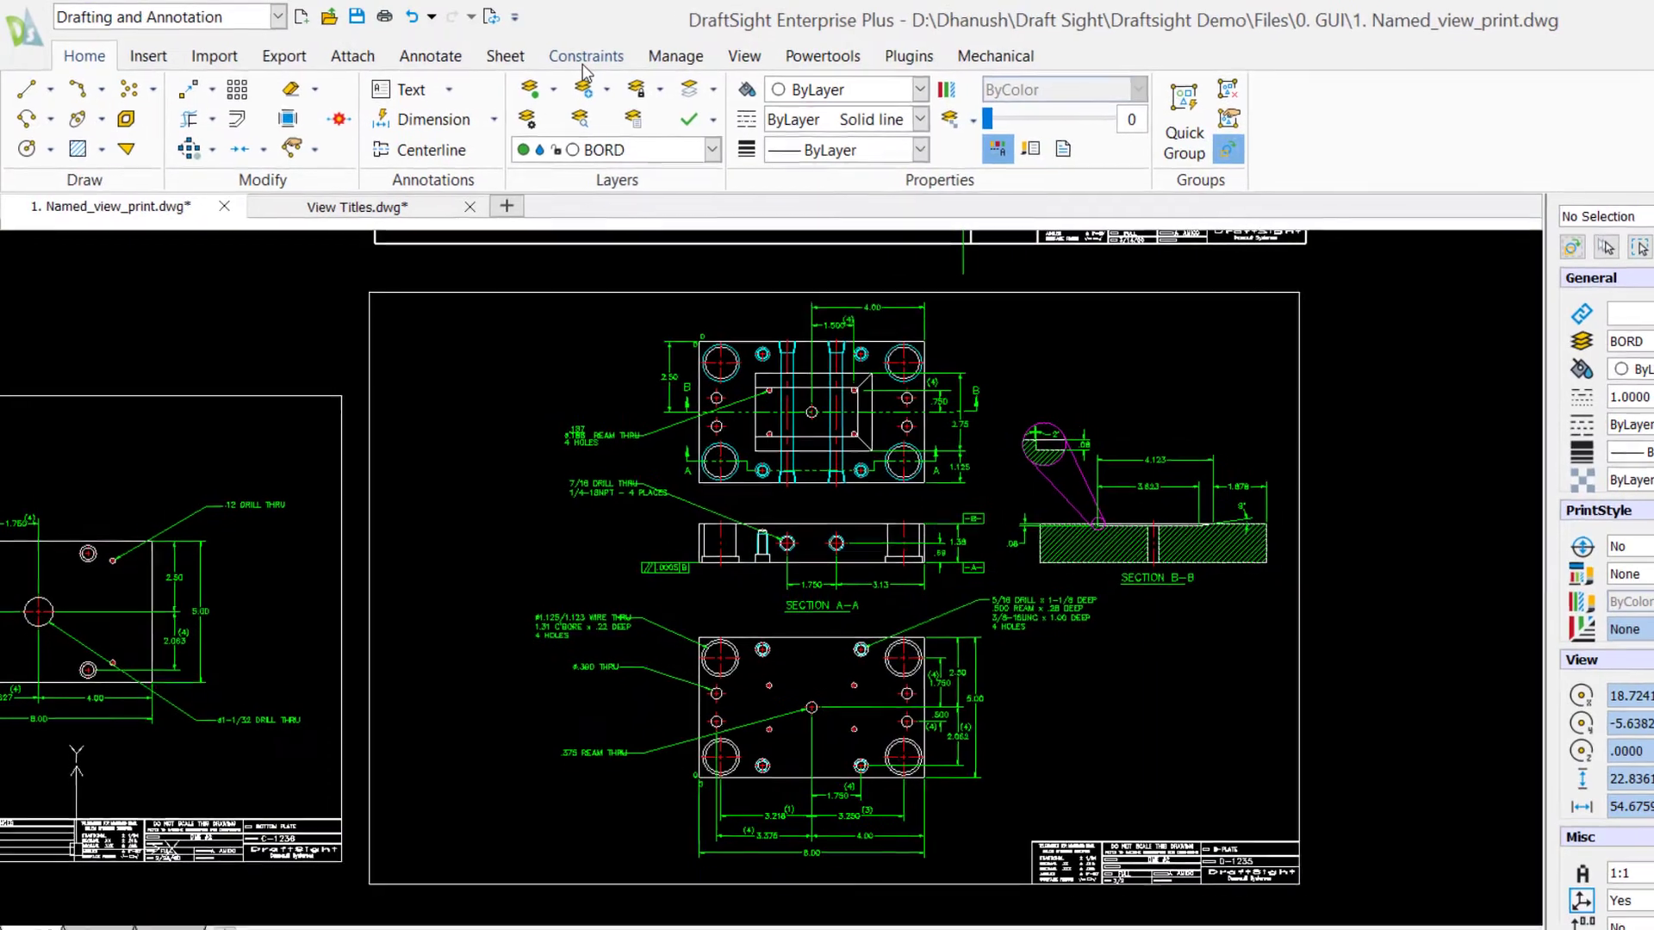
Show the geometric and dimensional constraint tools and switch the workspace to 3D Modeling.
click(552, 53)
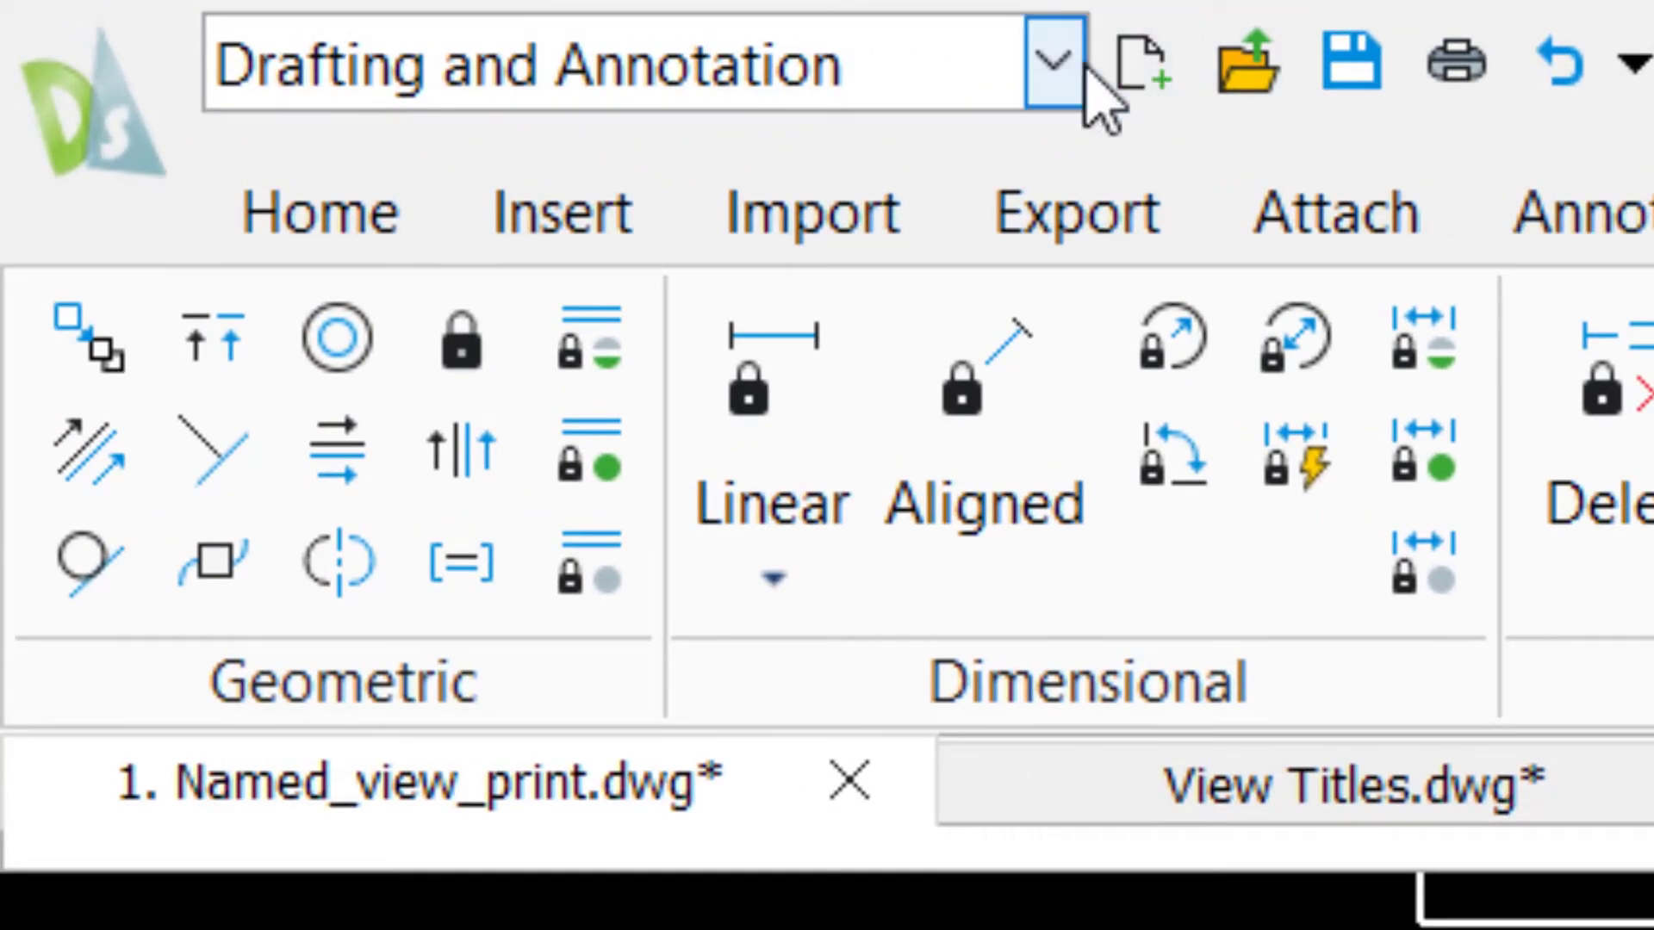
click(1055, 67)
click(917, 160)
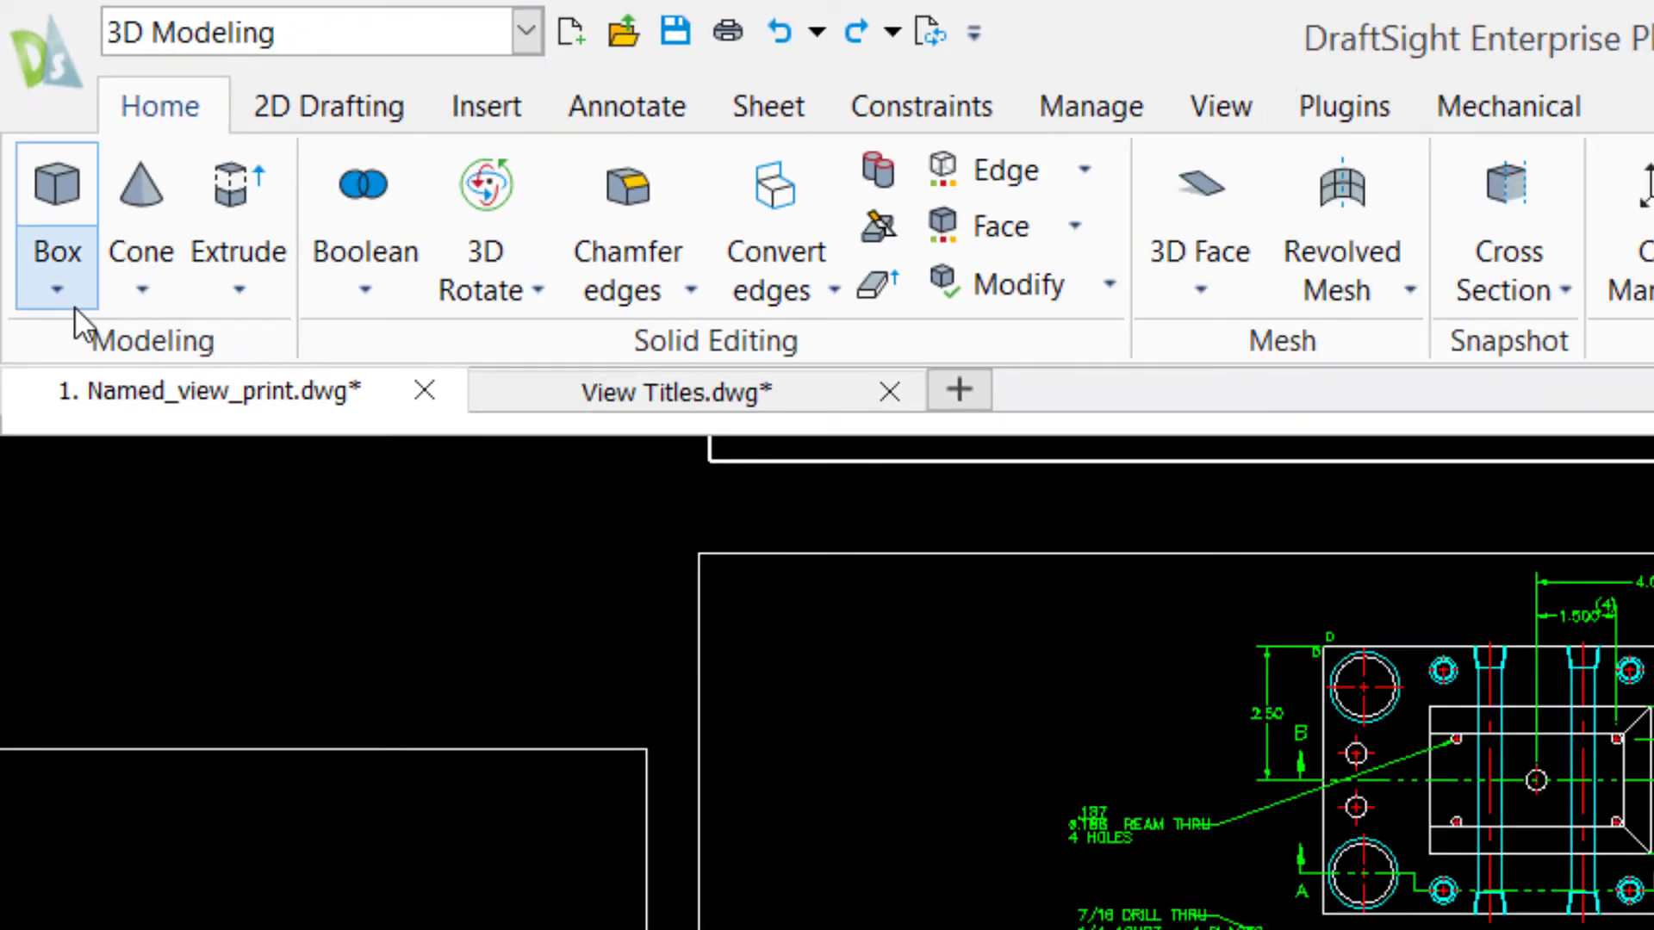
Examine the Box, Cone, Extrude and Boolean tool variants available for 3D solid modeling and editing.
click(57, 303)
click(57, 303)
click(136, 296)
click(134, 296)
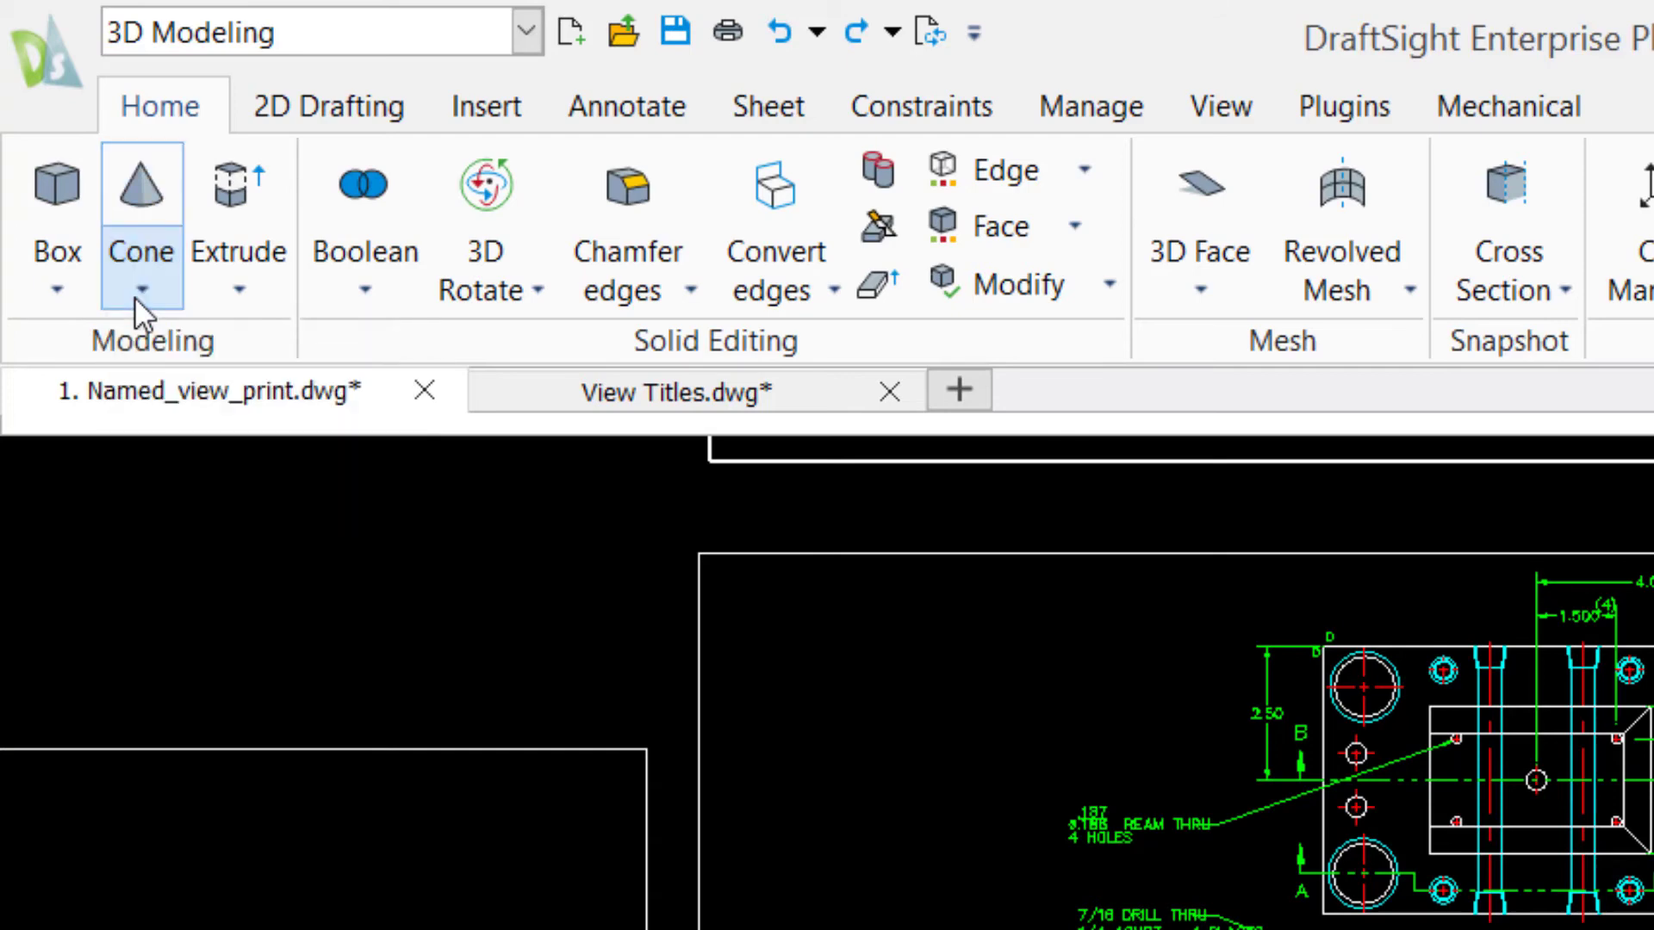
click(234, 300)
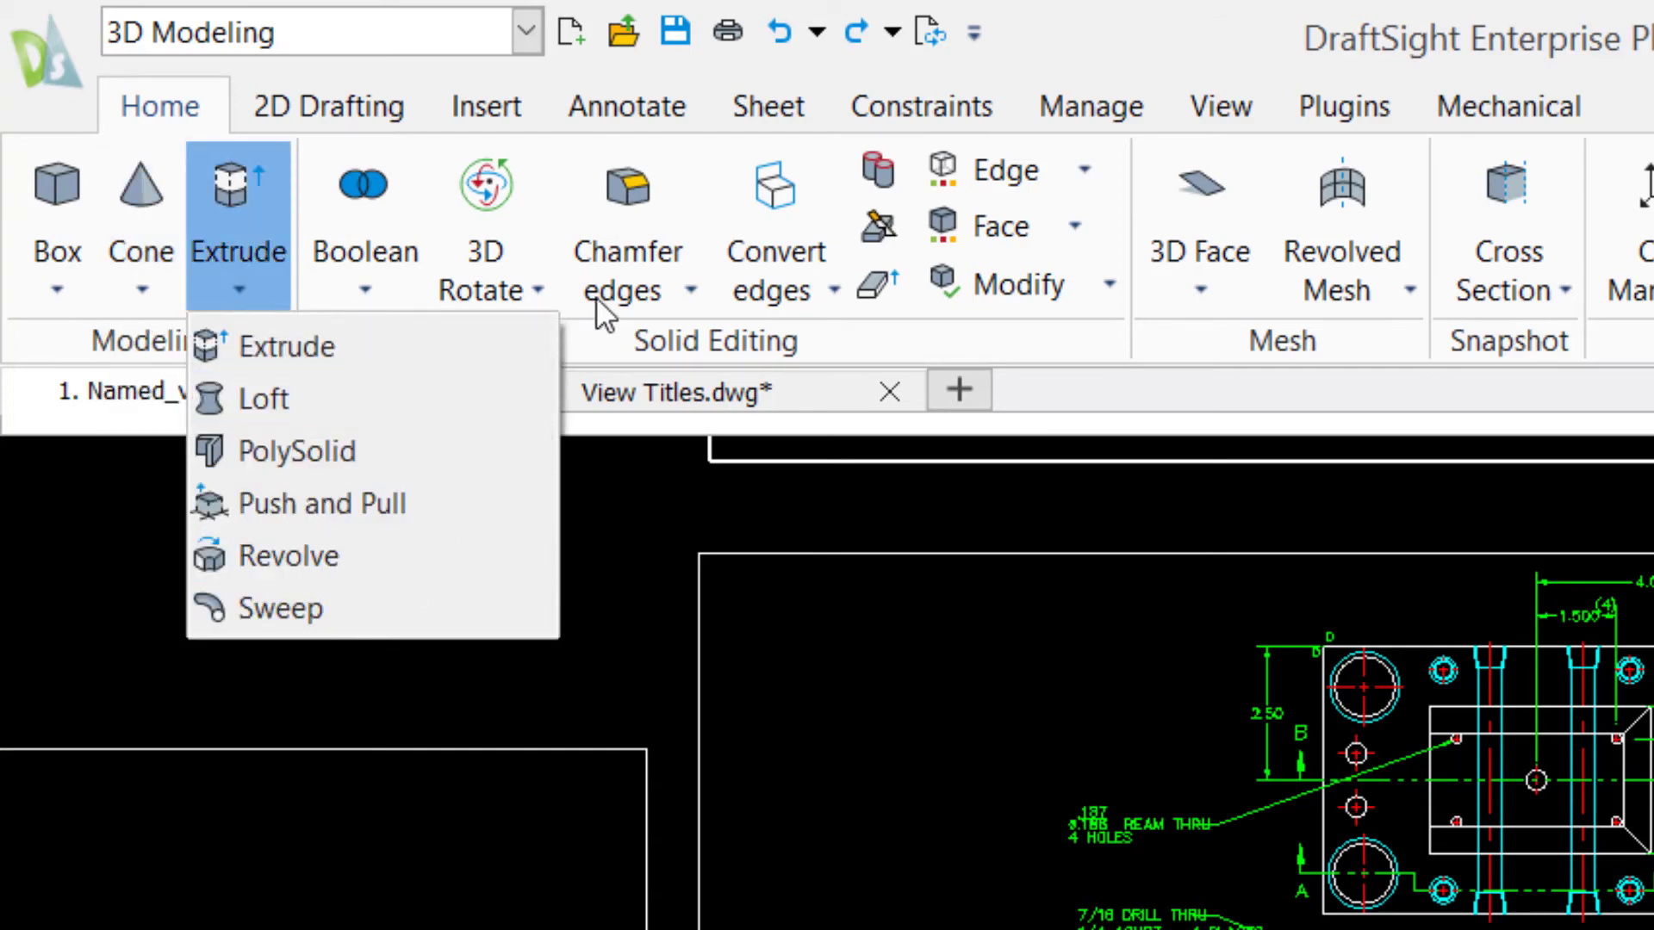
click(365, 297)
click(365, 297)
click(835, 339)
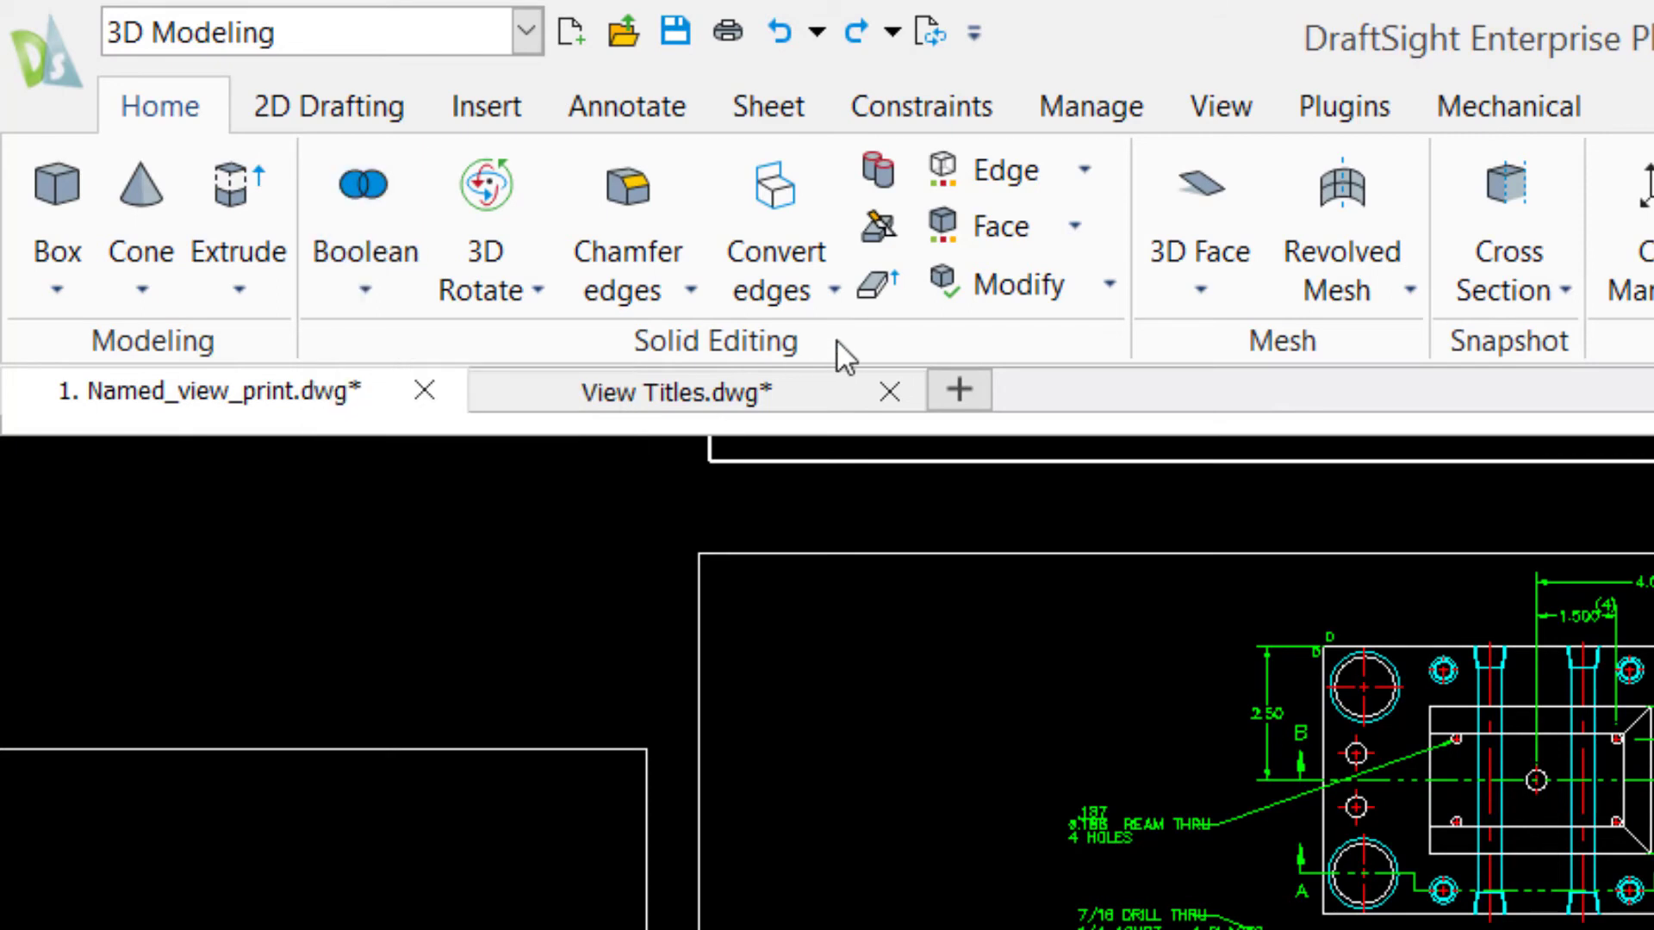